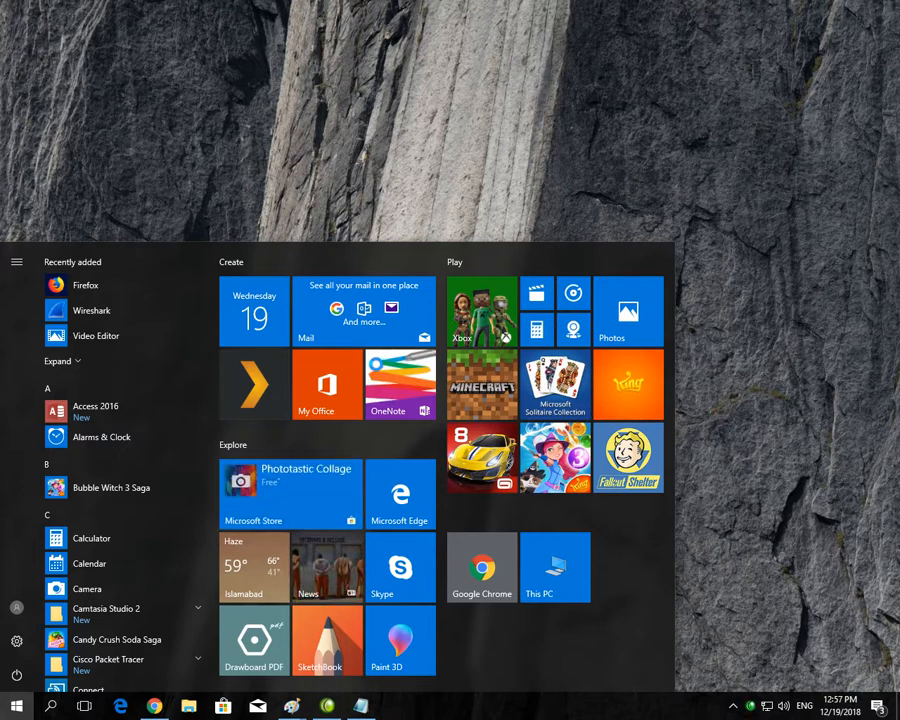
Find and launch Cisco Packet Tracer, and maximize its window.
{"action": "type", "text": "packet"}
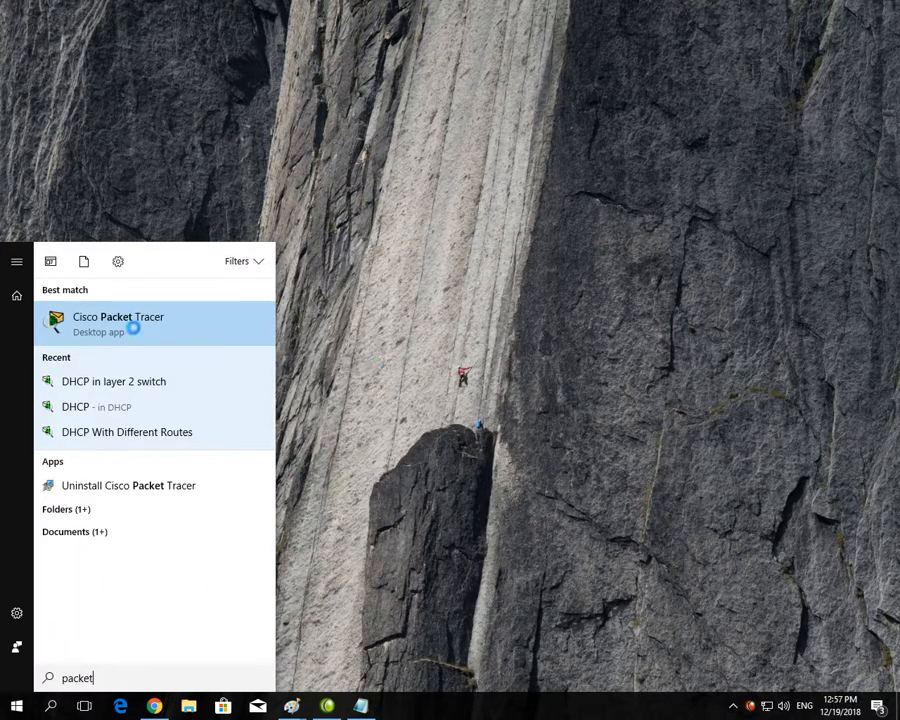
{"action": "left_click", "coordinate": [137, 321]}
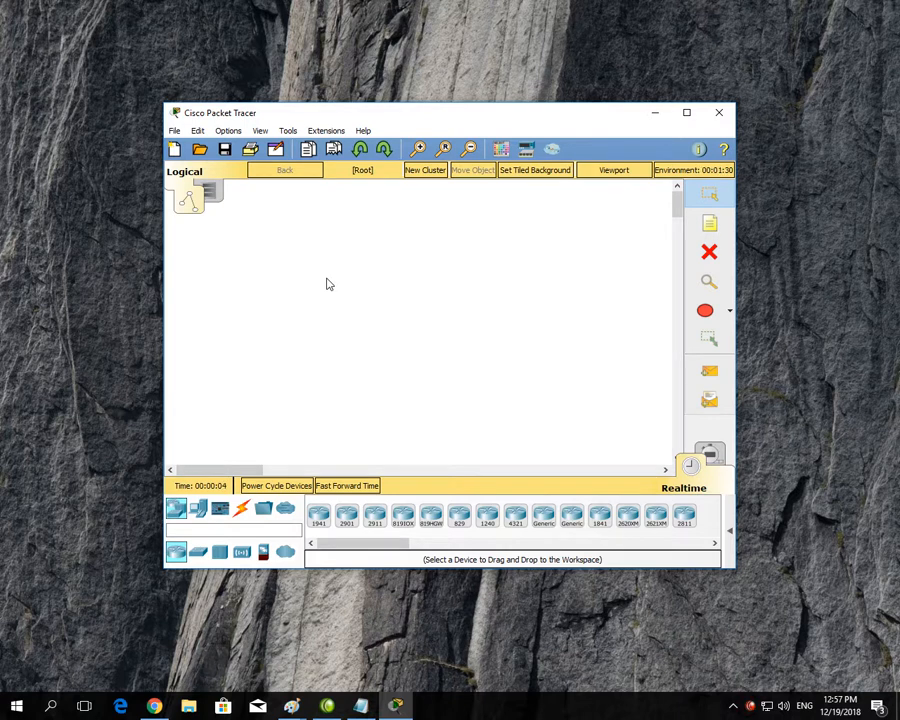
{"action": "double_click", "coordinate": [431, 123]}
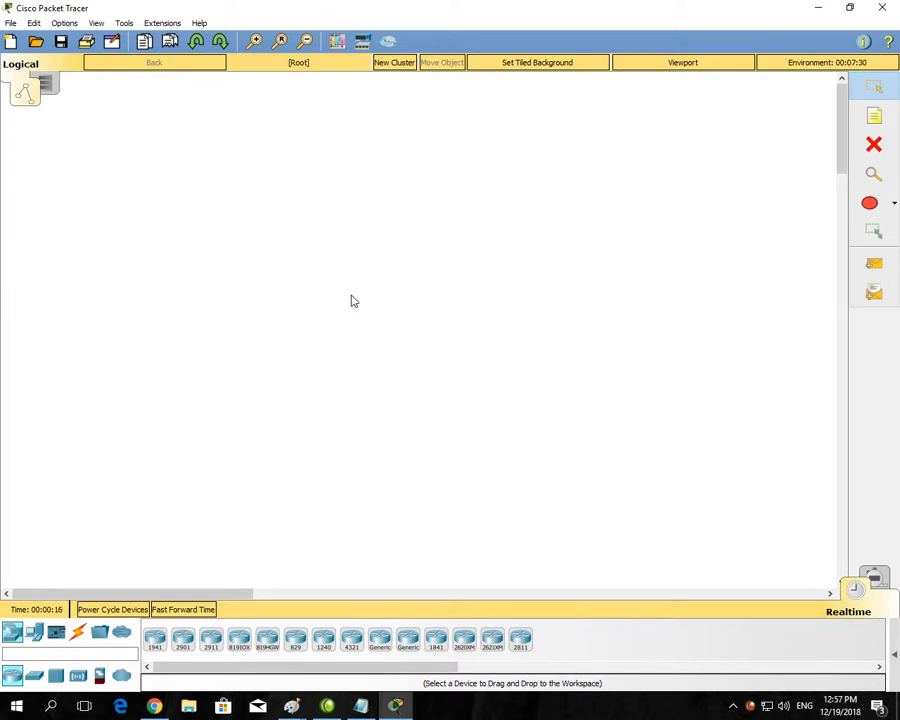
Place a 3560-24PS multilayer switch in the upper middle of the empty workspace and adjust its position.
{"action": "left_click", "coordinate": [33, 675]}
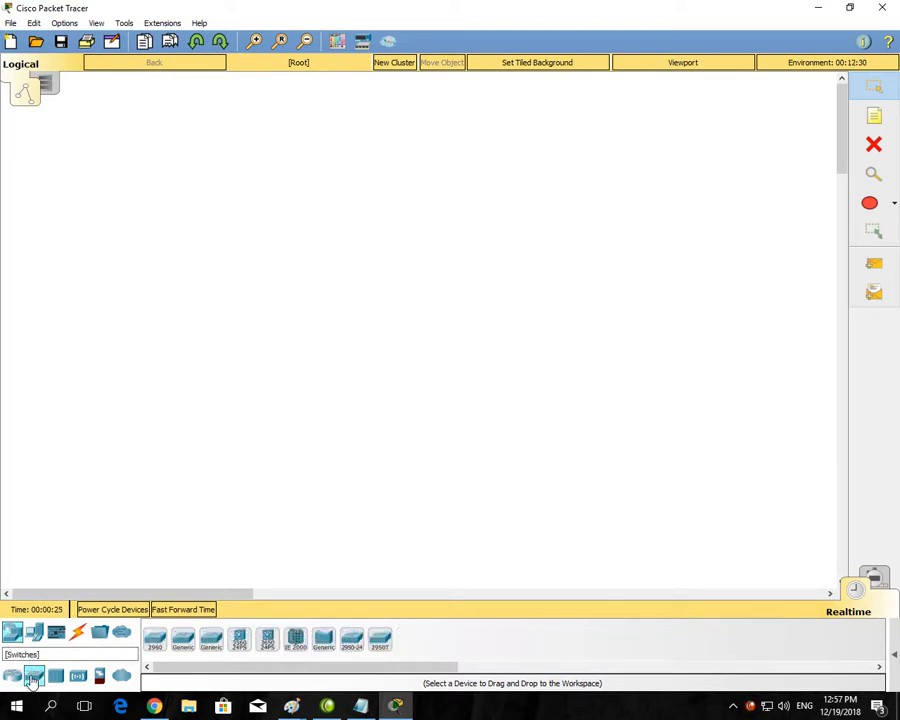
{"action": "left_click", "coordinate": [243, 643]}
{"action": "left_click", "coordinate": [370, 210]}
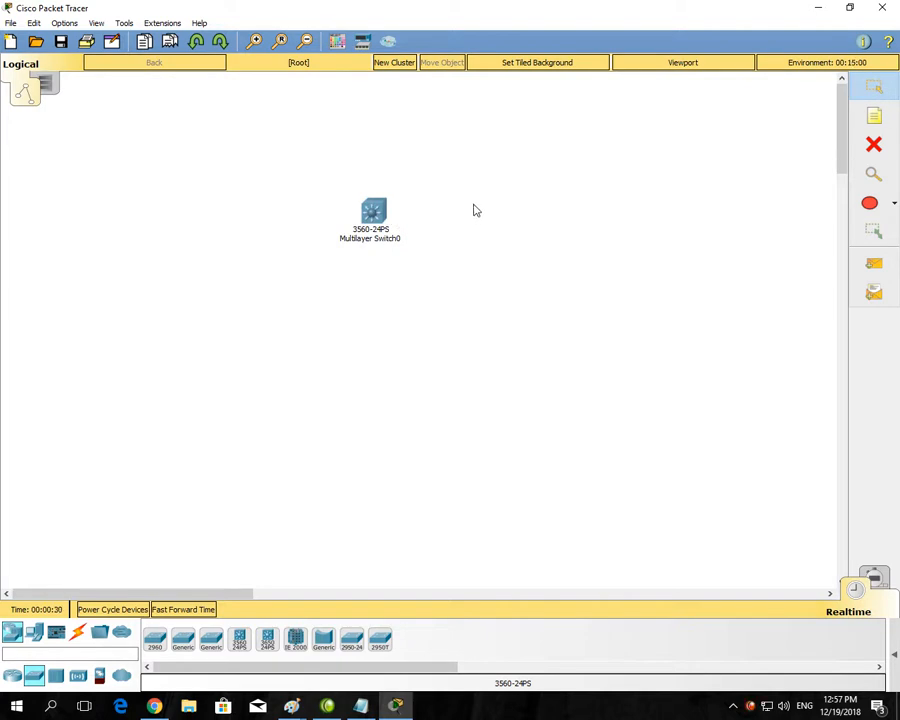
{"action": "left_click_drag", "start_coordinate": [466, 180], "coordinate": [323, 278]}
{"action": "left_click_drag", "start_coordinate": [367, 217], "coordinate": [355, 202]}
{"action": "left_click", "coordinate": [367, 261]}
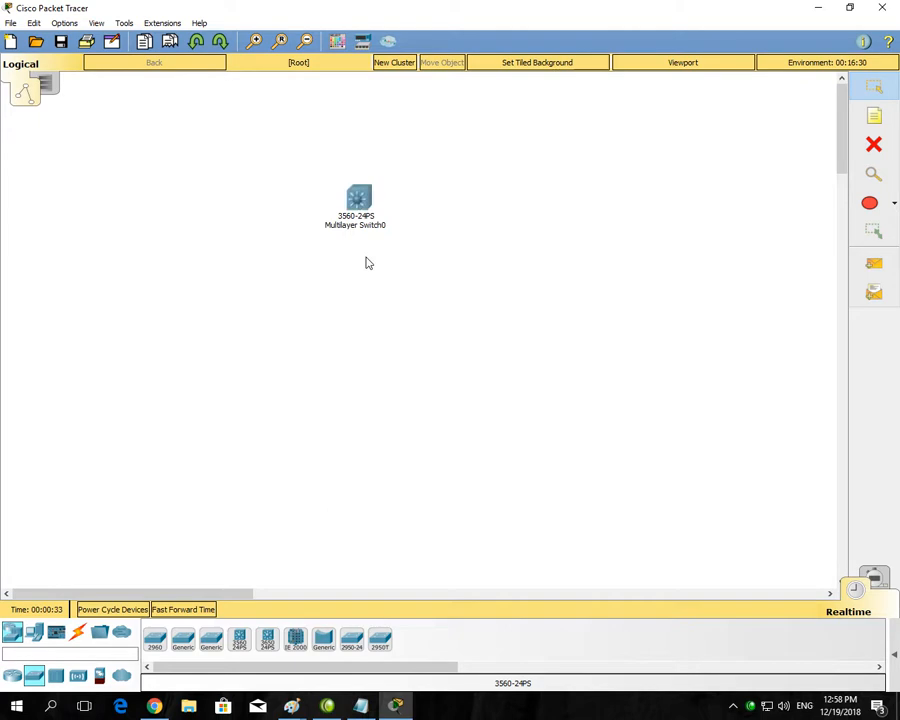
{"action": "left_click_drag", "start_coordinate": [298, 158], "coordinate": [444, 261]}
{"action": "left_click_drag", "start_coordinate": [369, 204], "coordinate": [387, 198]}
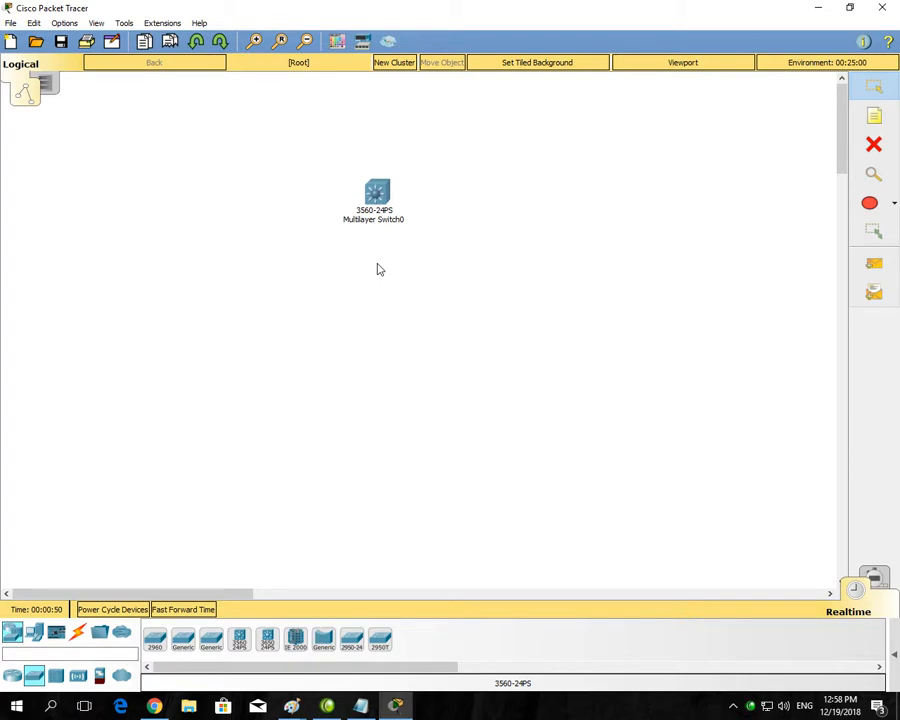
Add four generic PCs in a horizontal row below the multilayer switch.
{"action": "left_click", "coordinate": [34, 632]}
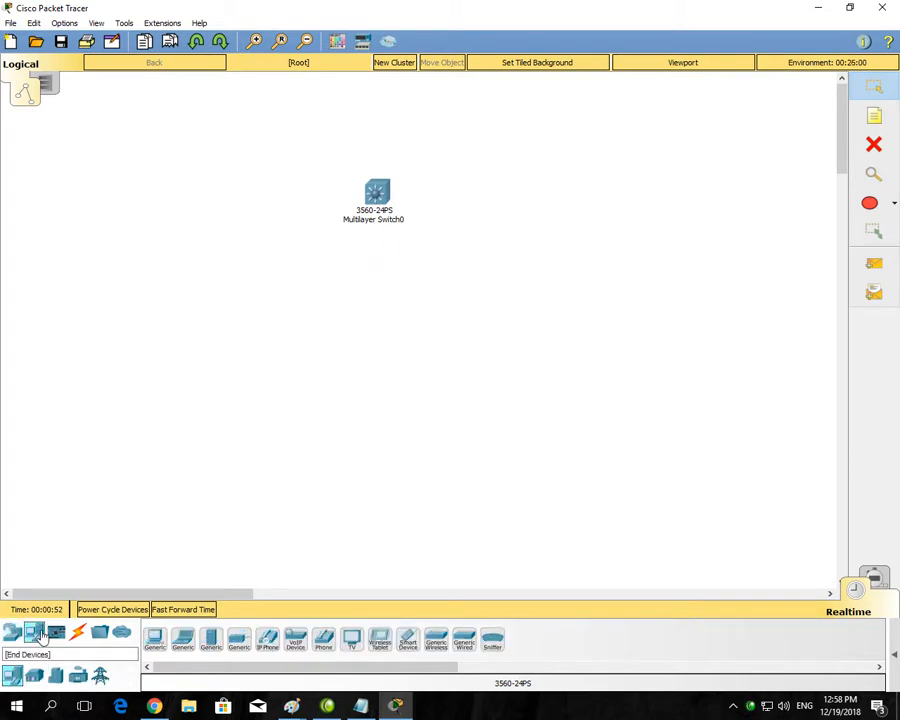
{"action": "left_click", "coordinate": [156, 642]}
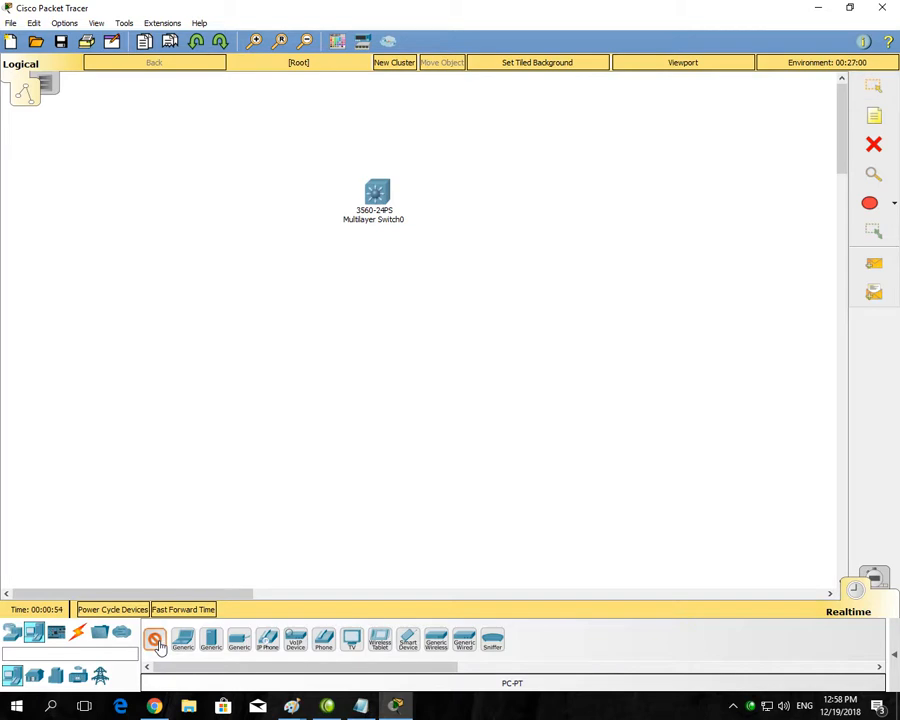
{"action": "left_click", "coordinate": [274, 340]}
{"action": "left_click", "coordinate": [365, 340]}
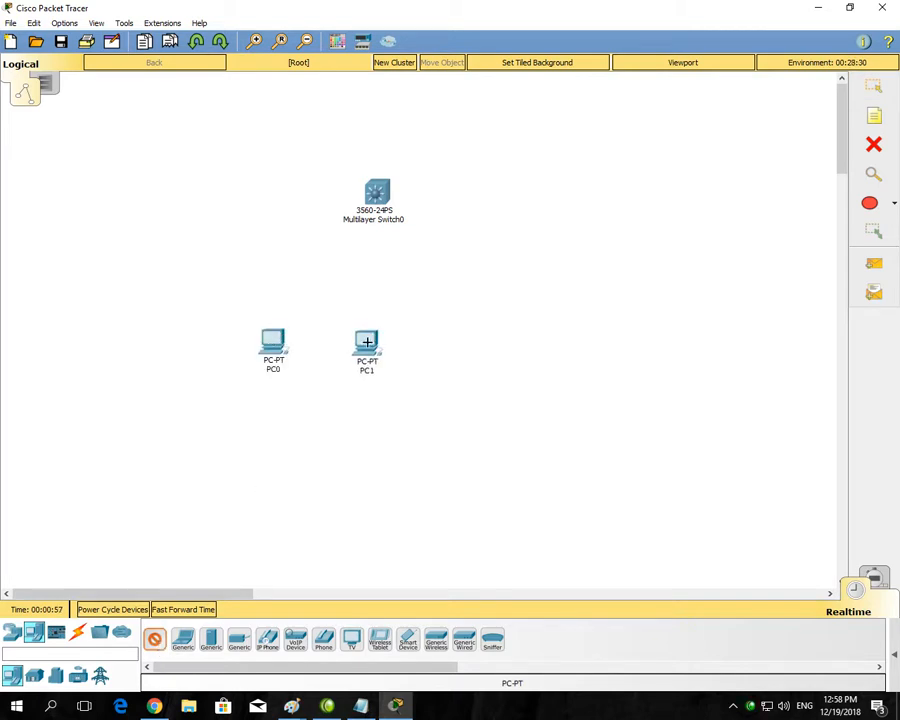
{"action": "left_click", "coordinate": [438, 341]}
{"action": "left_click", "coordinate": [506, 341]}
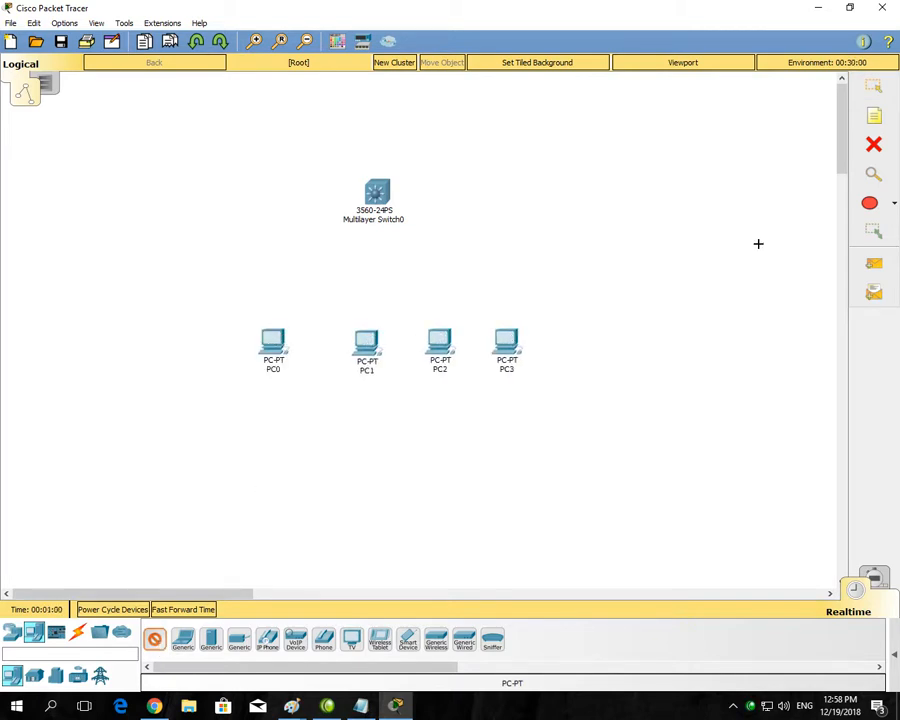
{"action": "left_click", "coordinate": [880, 88]}
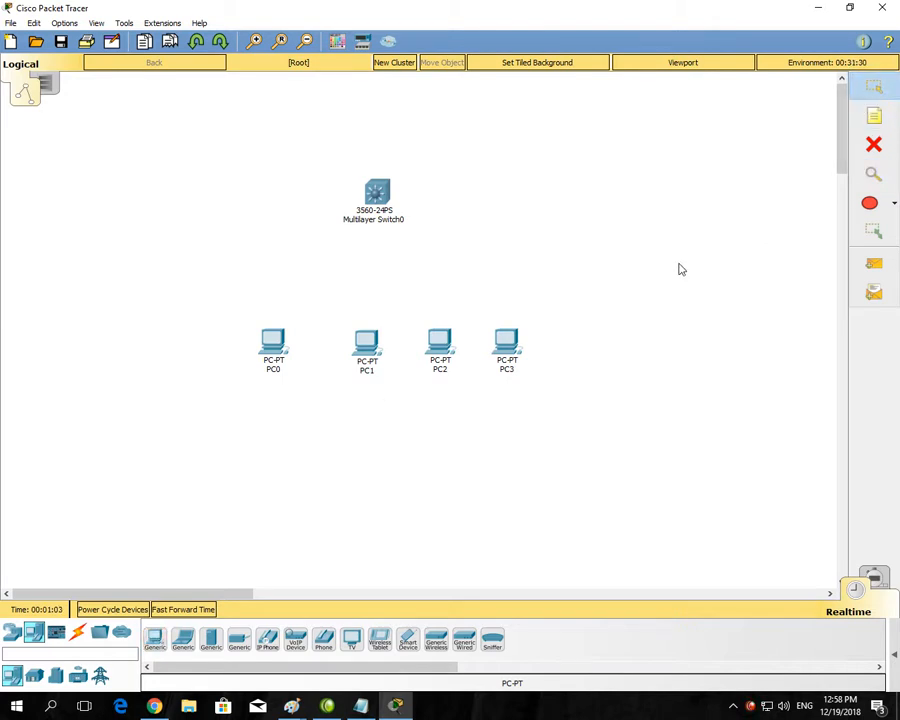
Connect switch ports FastEthernet0/1 and FastEthernet0/2 to the FastEthernet0 ports of PC0 and PC1 with copper straight-through cables.
{"action": "left_click", "coordinate": [80, 635]}
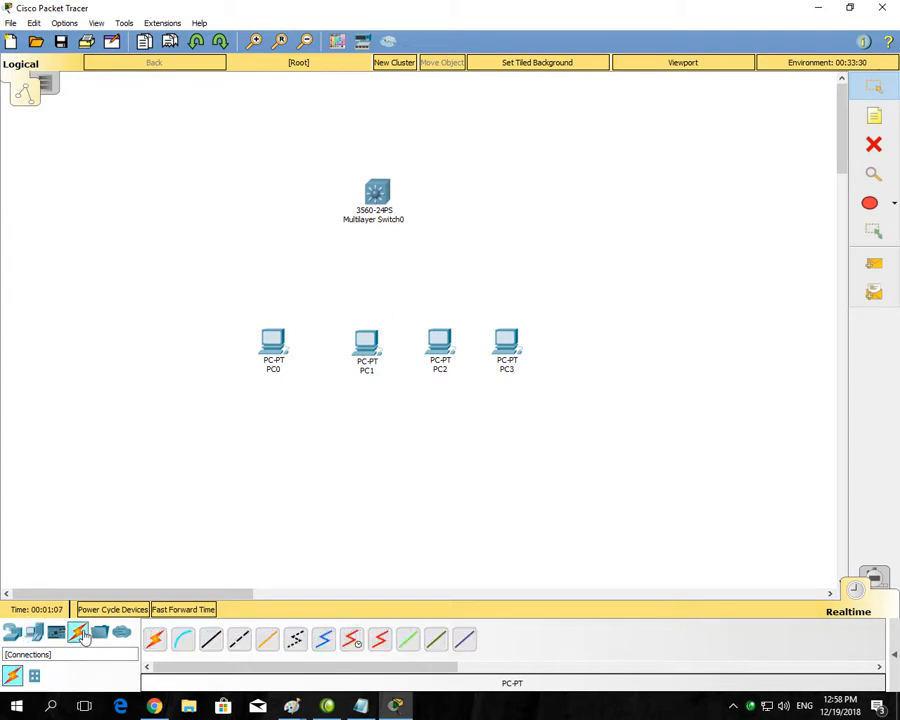
{"action": "left_click", "coordinate": [212, 641]}
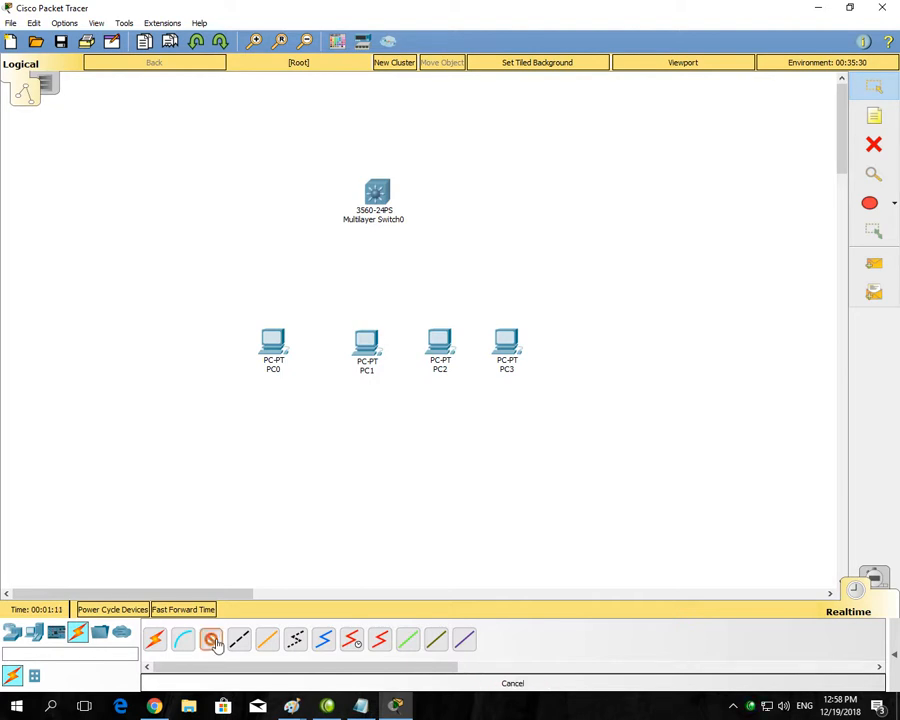
{"action": "left_click", "coordinate": [372, 200]}
{"action": "left_click", "coordinate": [383, 221]}
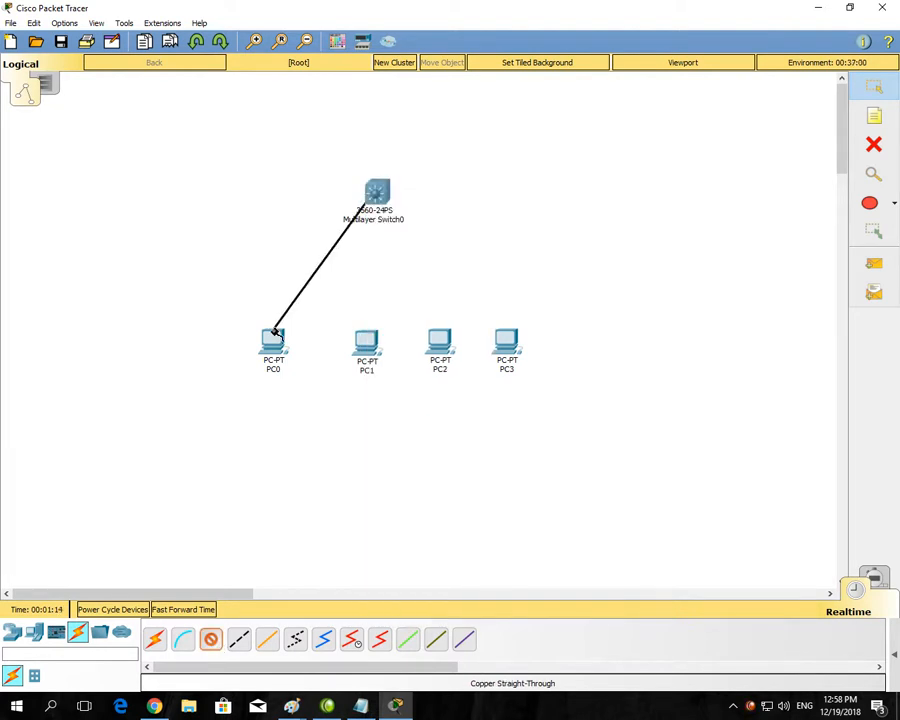
{"action": "left_click", "coordinate": [272, 336]}
{"action": "left_click", "coordinate": [300, 393]}
{"action": "left_click", "coordinate": [377, 203]}
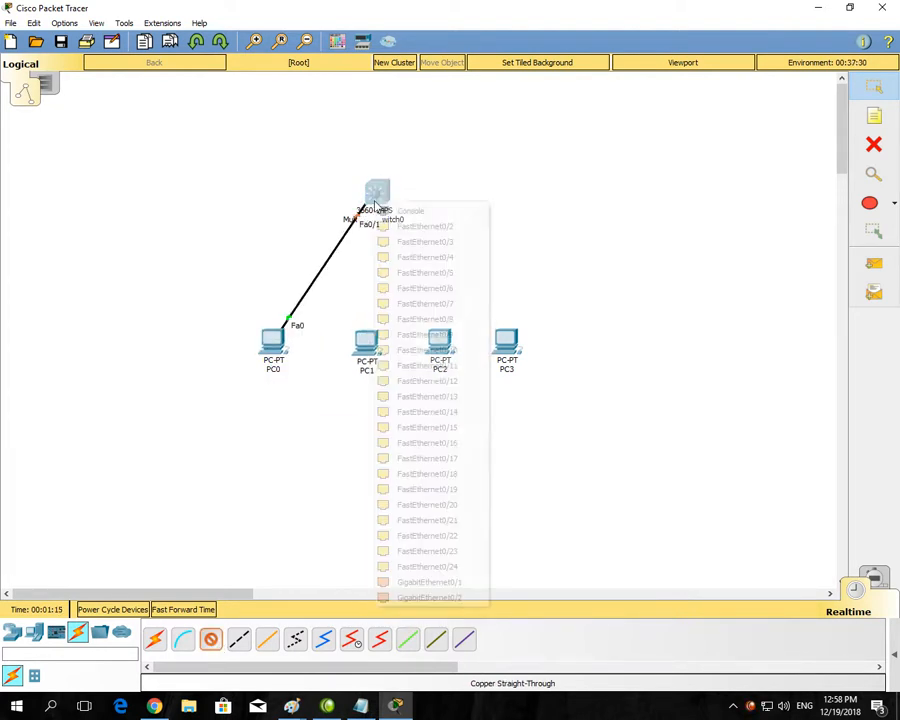
{"action": "left_click", "coordinate": [410, 225]}
{"action": "left_click", "coordinate": [366, 342]}
{"action": "left_click", "coordinate": [400, 403]}
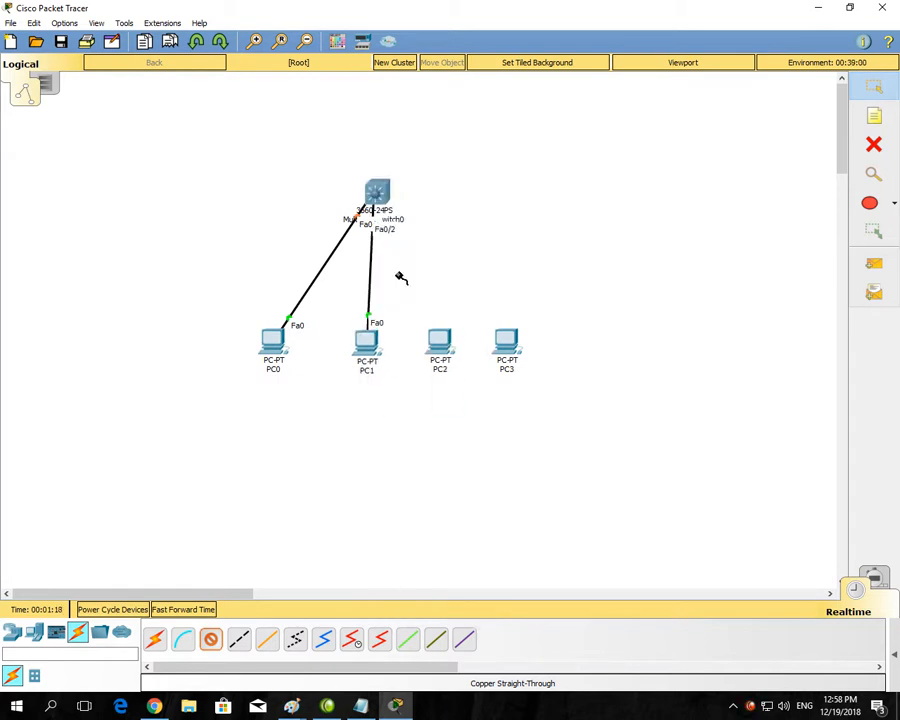
Connect switch ports FastEthernet0/3 and FastEthernet0/4 to PC2 and PC3 with copper straight-through cables.
{"action": "left_click", "coordinate": [376, 195]}
{"action": "left_click", "coordinate": [420, 224]}
{"action": "left_click", "coordinate": [435, 340]}
{"action": "left_click", "coordinate": [462, 399]}
{"action": "left_click", "coordinate": [376, 193]}
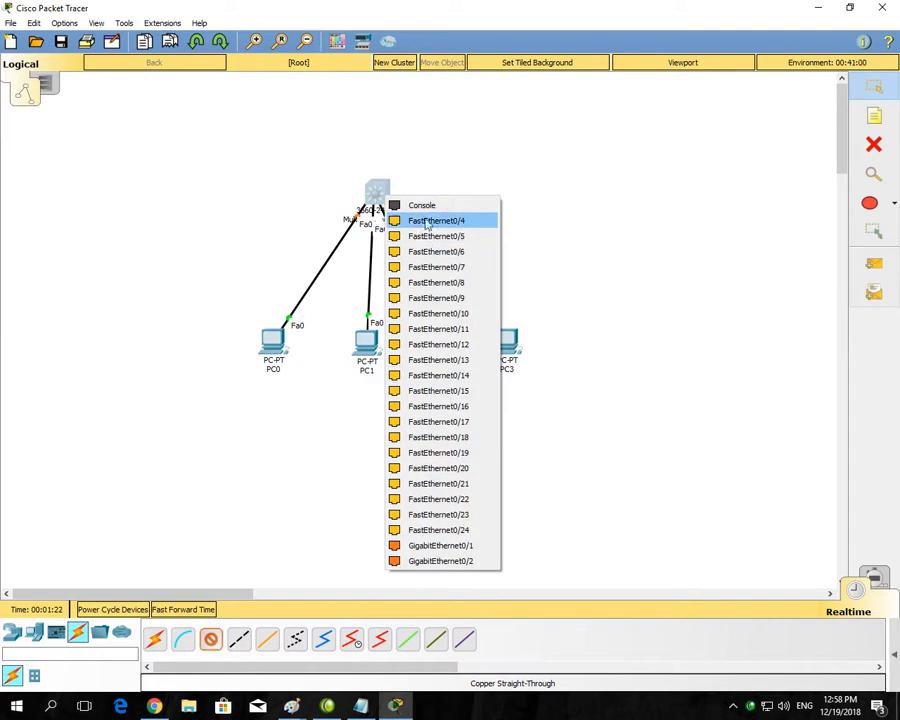
{"action": "left_click", "coordinate": [405, 235]}
{"action": "left_click", "coordinate": [503, 341]}
{"action": "left_click", "coordinate": [527, 394]}
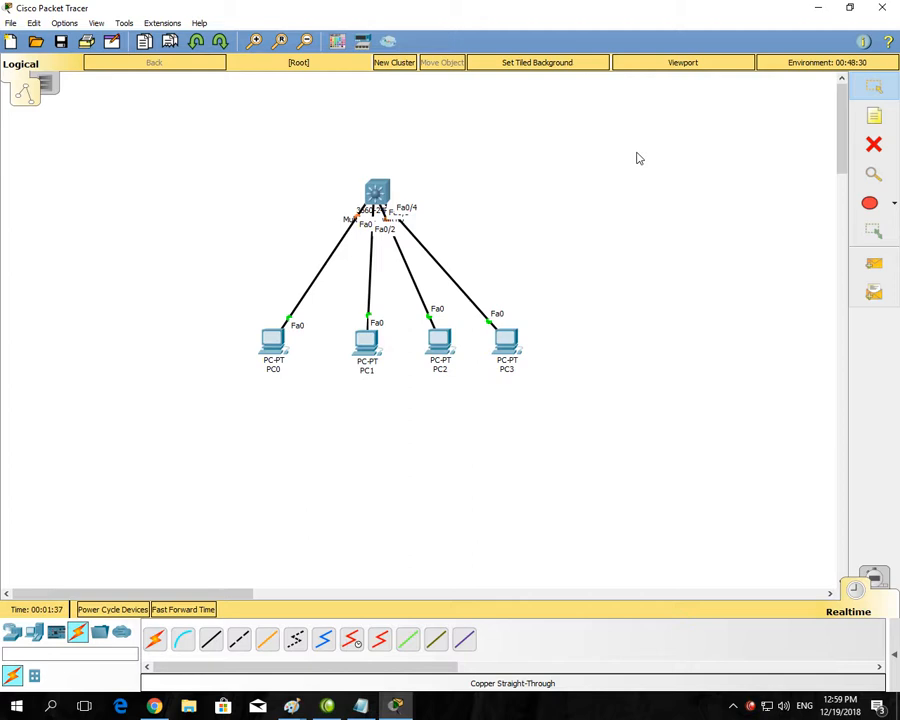
Add the note 172.16.0.0/24 and center it above the multilayer switch.
{"action": "key", "text": "n"}
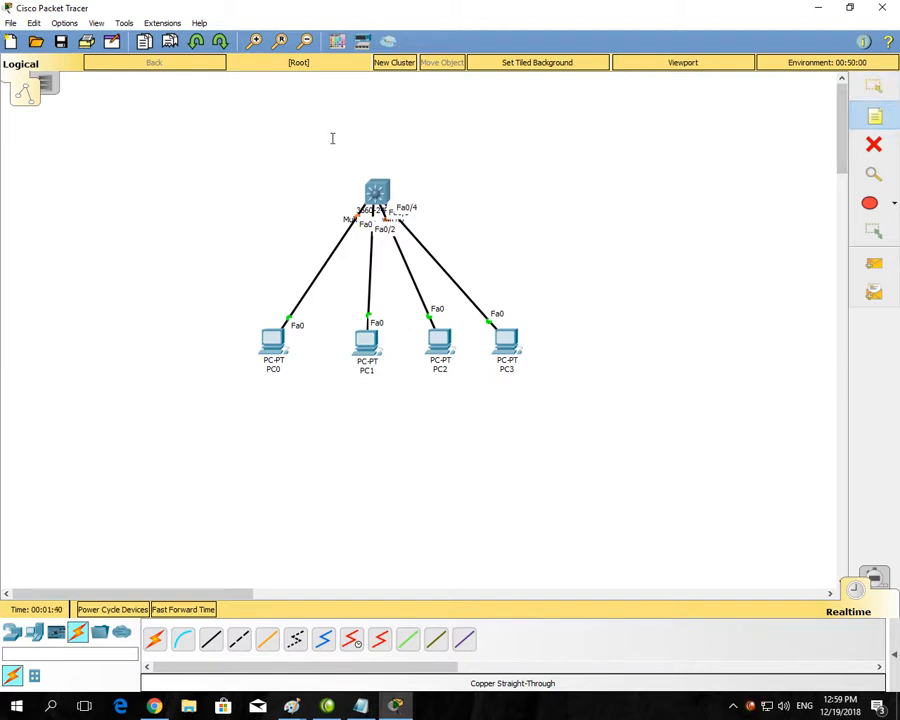
{"action": "left_click", "coordinate": [332, 140]}
{"action": "type", "text": "17"}
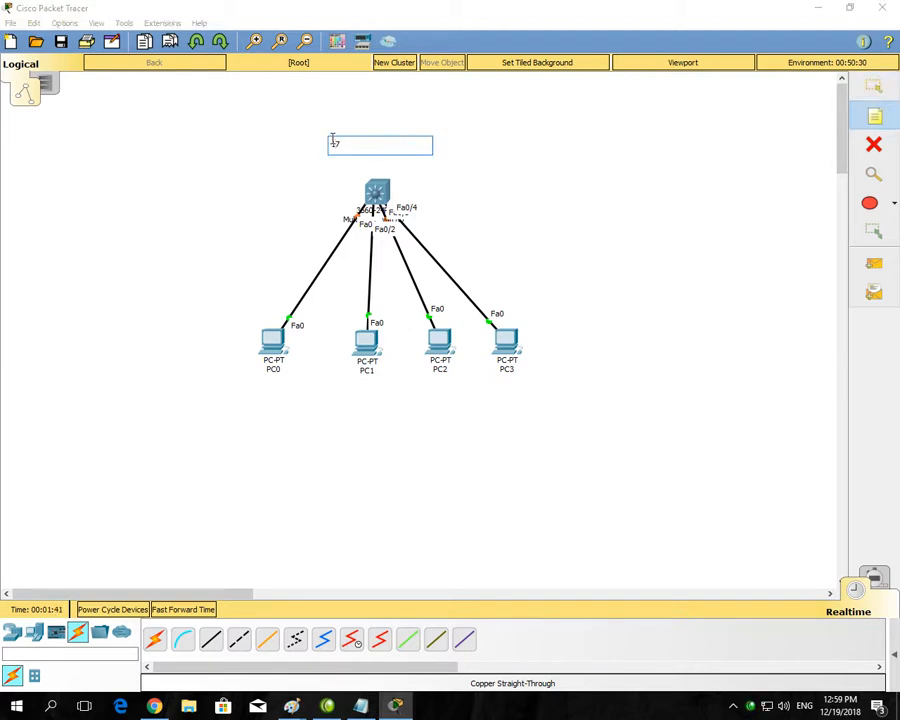
{"action": "type", "text": "2.16.0.0"}
{"action": "type", "text": "/24"}
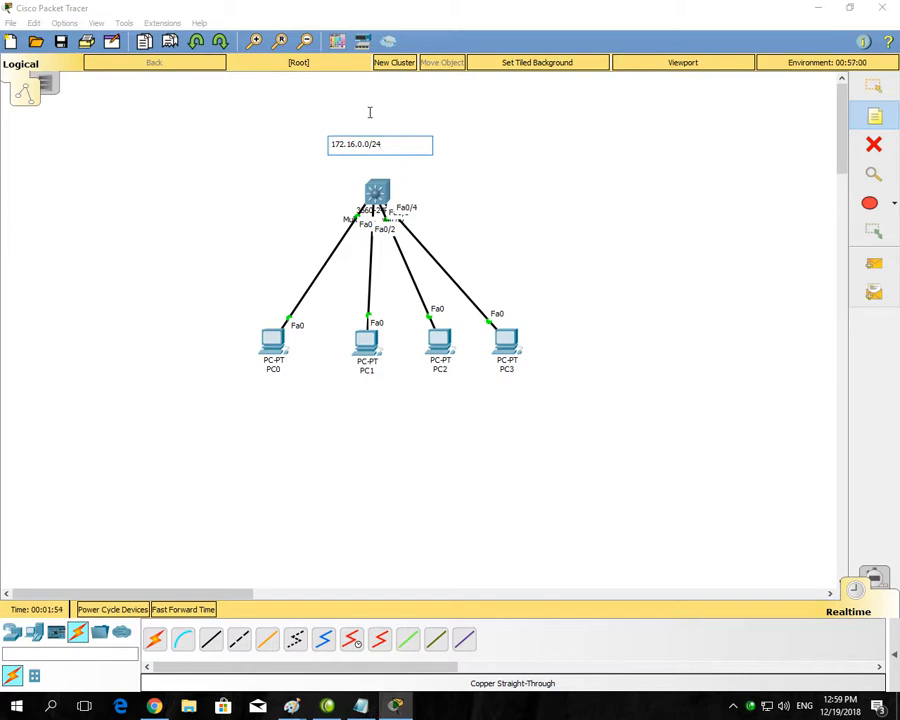
{"action": "left_click", "coordinate": [879, 88]}
{"action": "left_click_drag", "start_coordinate": [366, 146], "coordinate": [384, 142]}
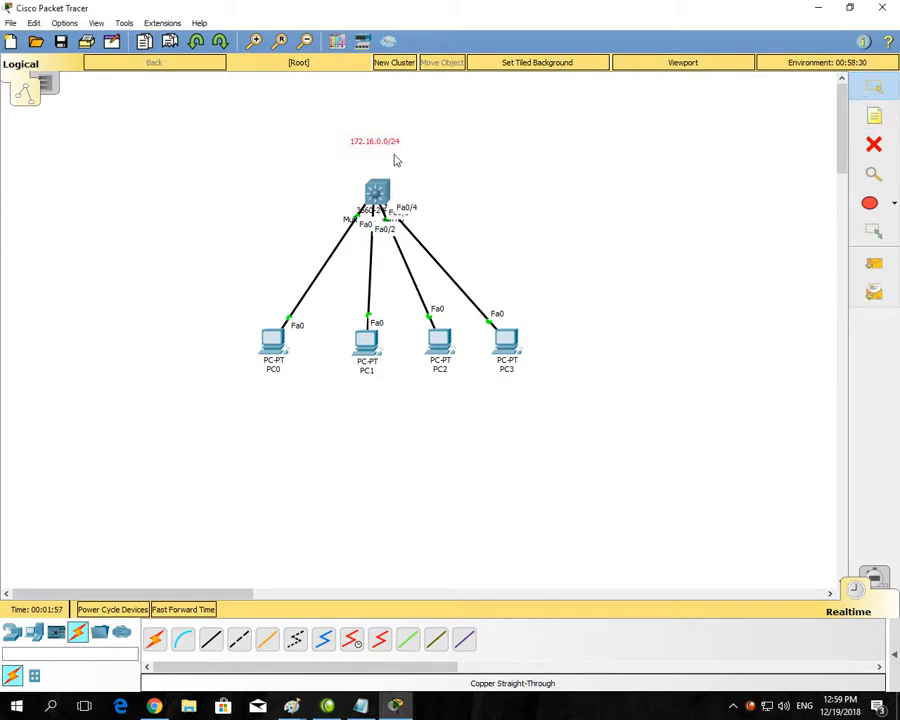
{"action": "left_click", "coordinate": [180, 265]}
Open the multilayer switch's command line and examine the link status messages for FastEthernet0/1 to FastEthernet0/4.
{"action": "mouse_move", "coordinate": [379, 193]}
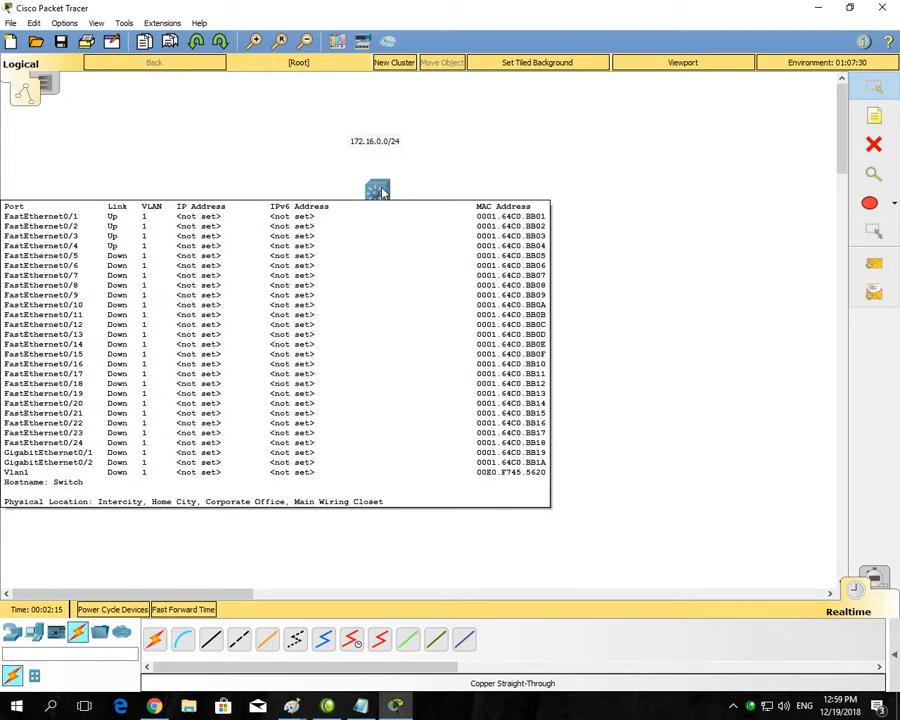
{"action": "left_click", "coordinate": [379, 192]}
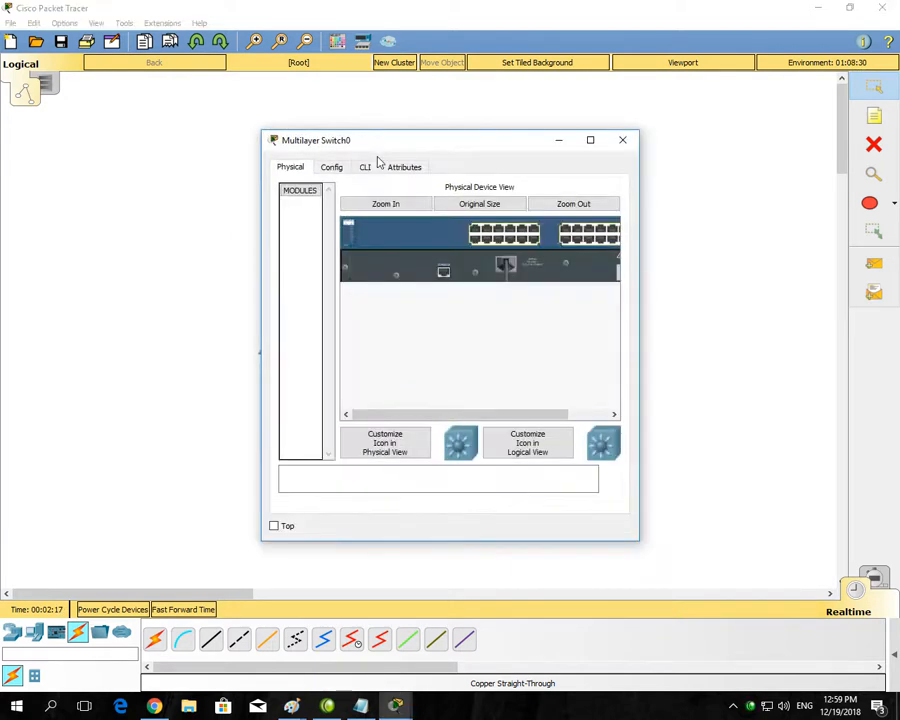
{"action": "left_click", "coordinate": [366, 167]}
{"action": "double_click", "coordinate": [387, 148]}
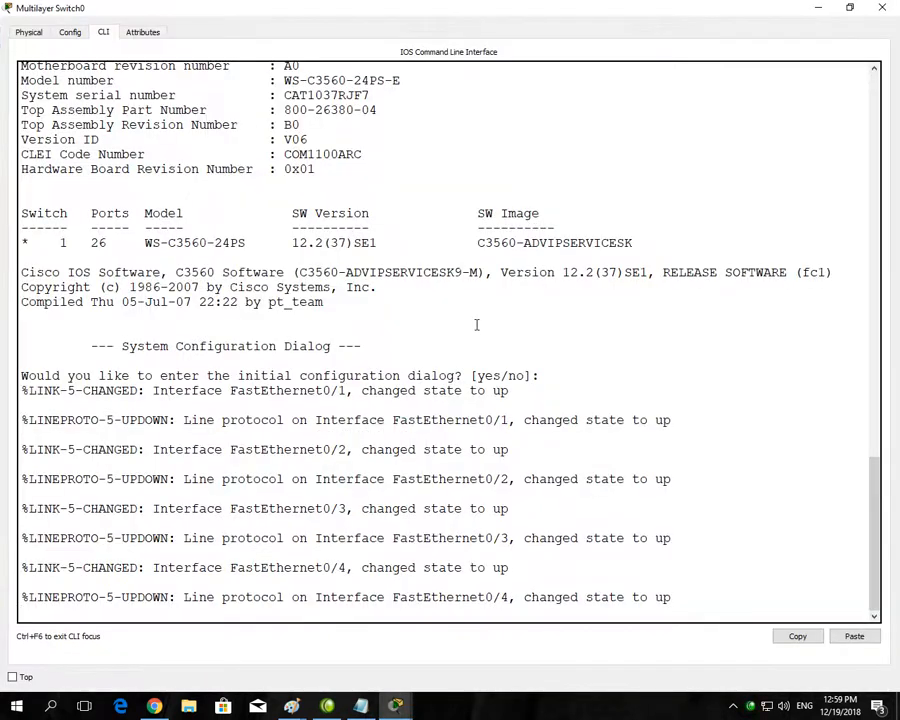
{"action": "left_click_drag", "start_coordinate": [468, 420], "coordinate": [516, 420]}
{"action": "left_click_drag", "start_coordinate": [469, 479], "coordinate": [516, 479]}
{"action": "left_click_drag", "start_coordinate": [490, 543], "coordinate": [672, 540]}
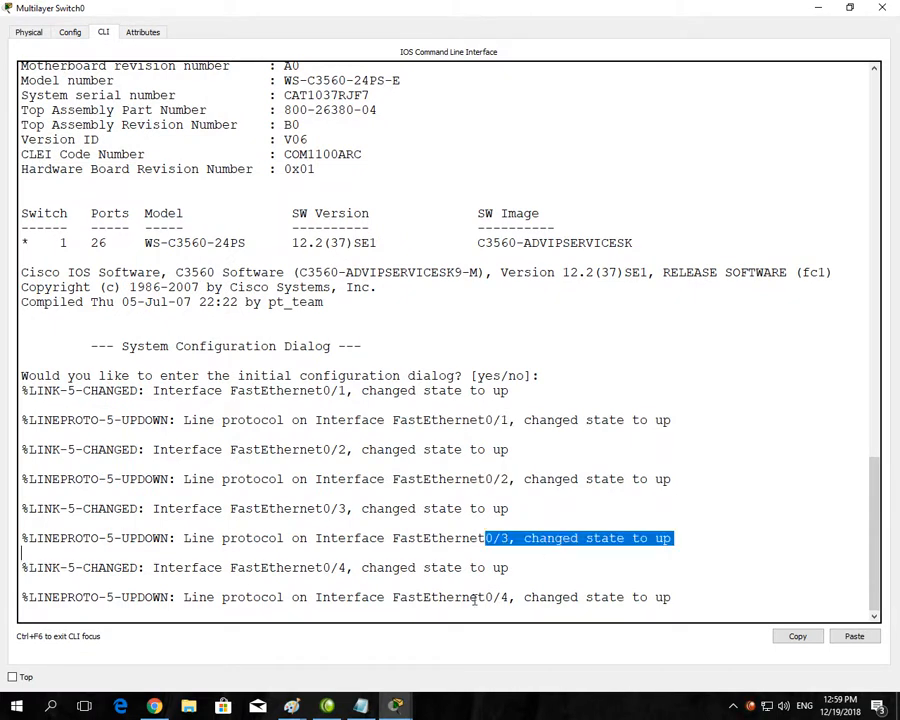
{"action": "left_click_drag", "start_coordinate": [471, 597], "coordinate": [539, 600]}
{"action": "left_click", "coordinate": [527, 564]}
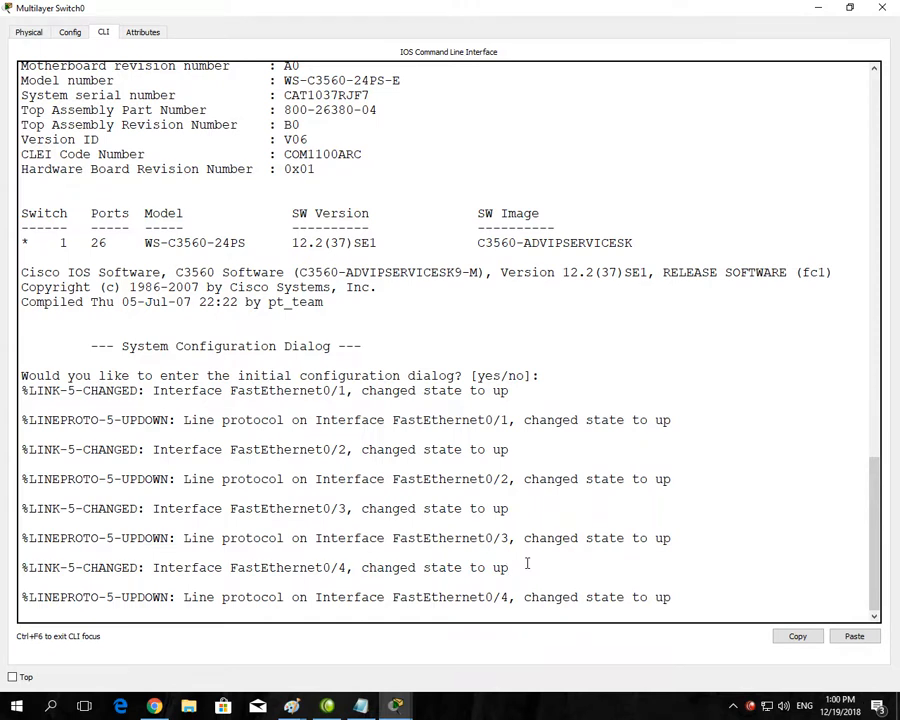
Answer no to the switch's initial configuration dialog, start the command prompt, and close the switch window.
{"action": "key", "text": "Return"}
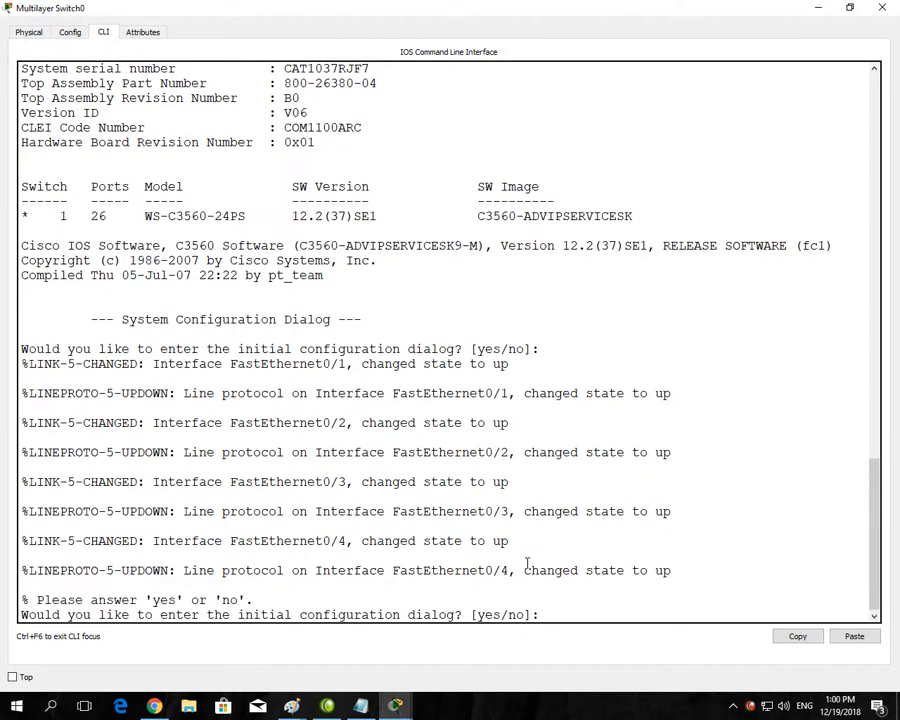
{"action": "type", "text": "no"}
{"action": "key", "text": "Return"}
{"action": "key", "text": "Return"}
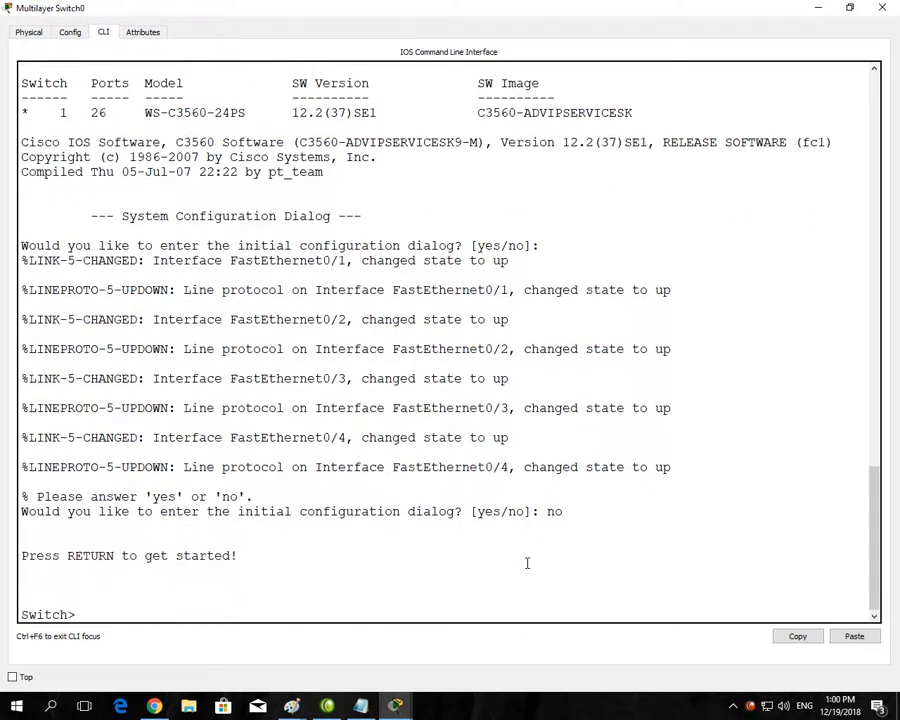
{"action": "left_click", "coordinate": [882, 7]}
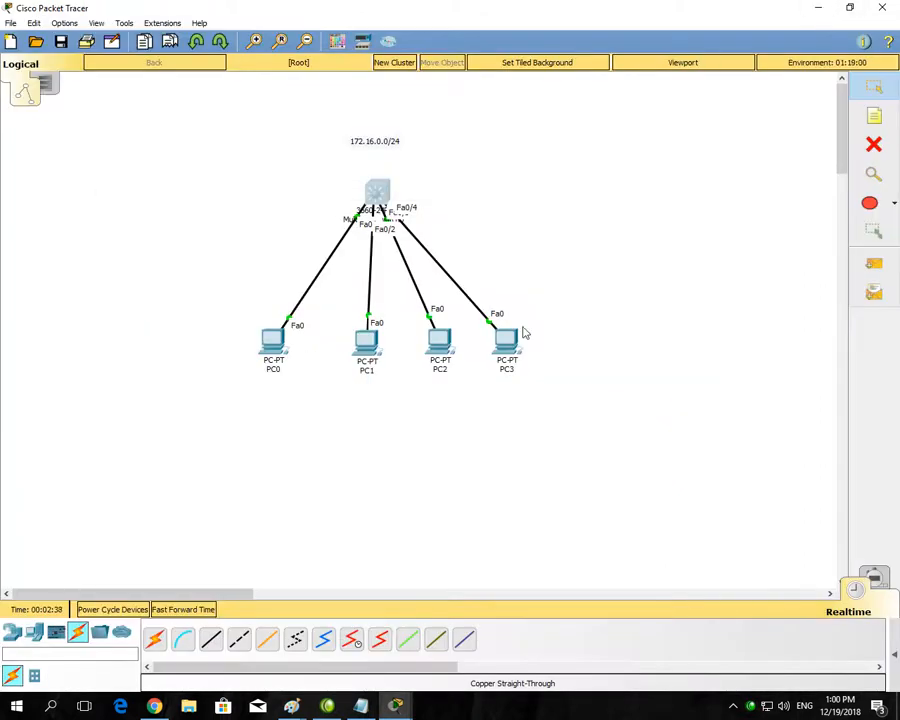
Move the switch, its four PCs and the network note up together to the upper edge of the workspace.
{"action": "left_click_drag", "start_coordinate": [647, 464], "coordinate": [261, 167]}
{"action": "left_click_drag", "start_coordinate": [368, 197], "coordinate": [369, 148]}
{"action": "left_click", "coordinate": [461, 132]}
{"action": "left_click_drag", "start_coordinate": [390, 97], "coordinate": [395, 124]}
{"action": "left_click_drag", "start_coordinate": [585, 406], "coordinate": [206, 160]}
{"action": "mouse_move", "coordinate": [377, 148]}
{"action": "left_mouse_down"}
{"action": "mouse_move", "coordinate": [378, 133]}
{"action": "mouse_move", "coordinate": [376, 158]}
{"action": "left_mouse_up"}
{"action": "left_click_drag", "start_coordinate": [556, 382], "coordinate": [177, 101]}
{"action": "left_click_drag", "start_coordinate": [374, 168], "coordinate": [376, 133]}
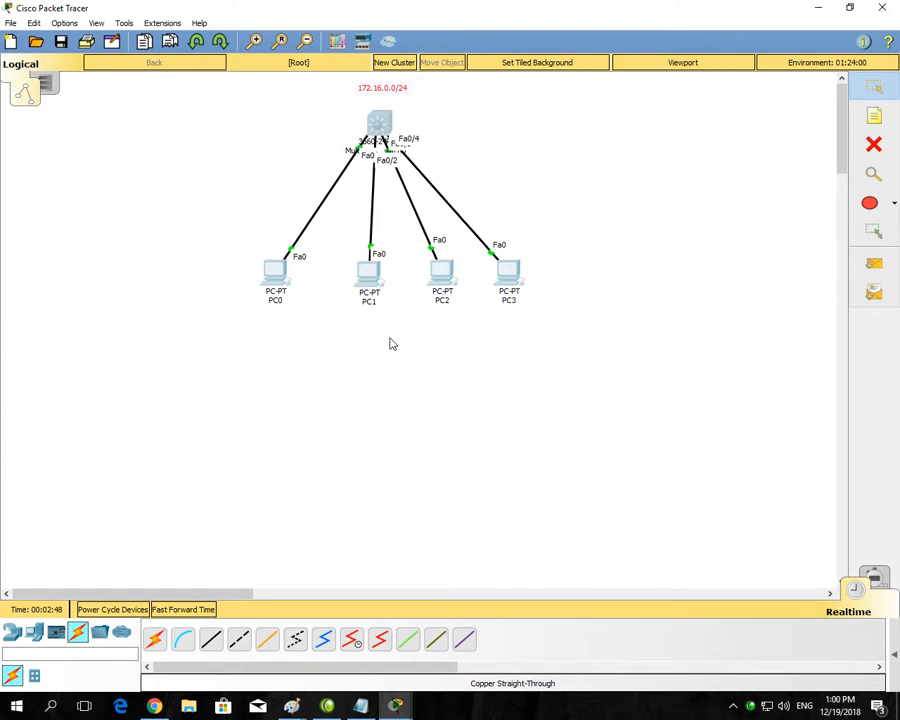
{"action": "left_click", "coordinate": [258, 495]}
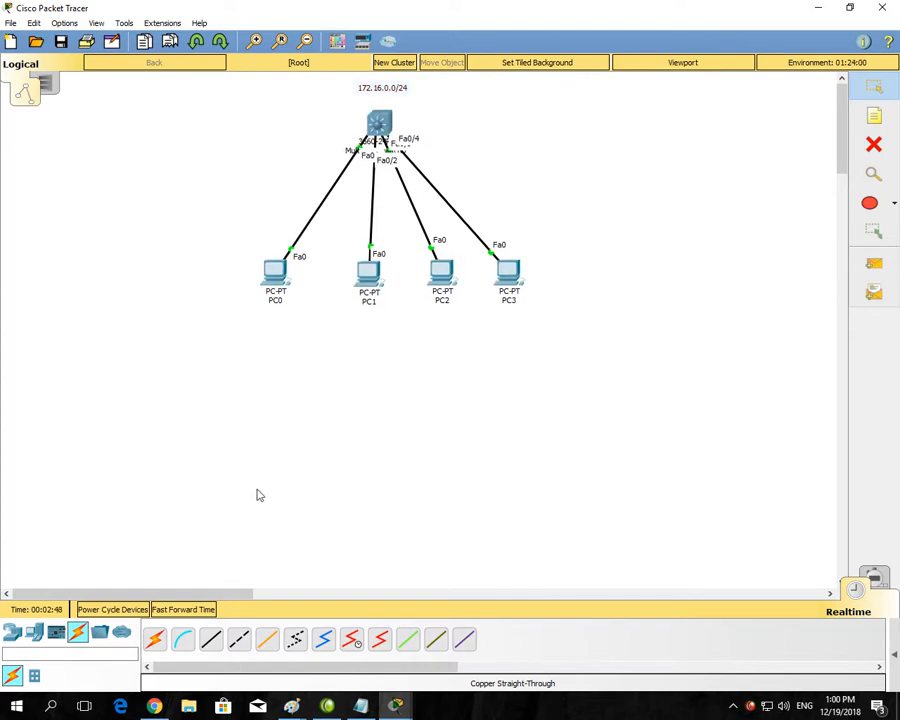
Place a second 3560-24PS multilayer switch centrally below the row of PCs.
{"action": "left_click", "coordinate": [12, 632]}
{"action": "left_click", "coordinate": [40, 675]}
{"action": "left_click", "coordinate": [239, 636]}
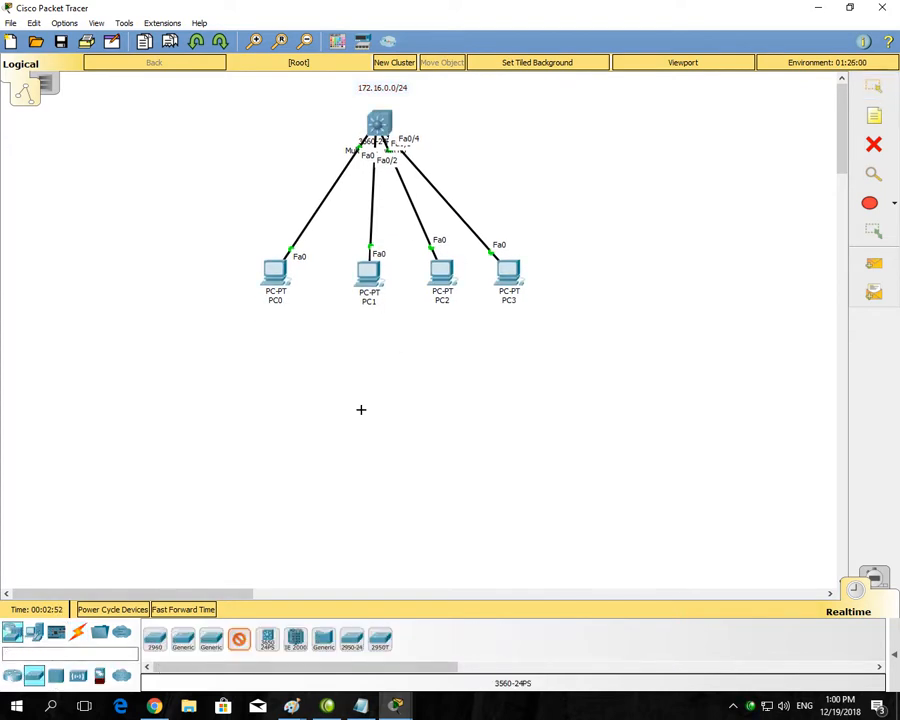
{"action": "left_click", "coordinate": [381, 358]}
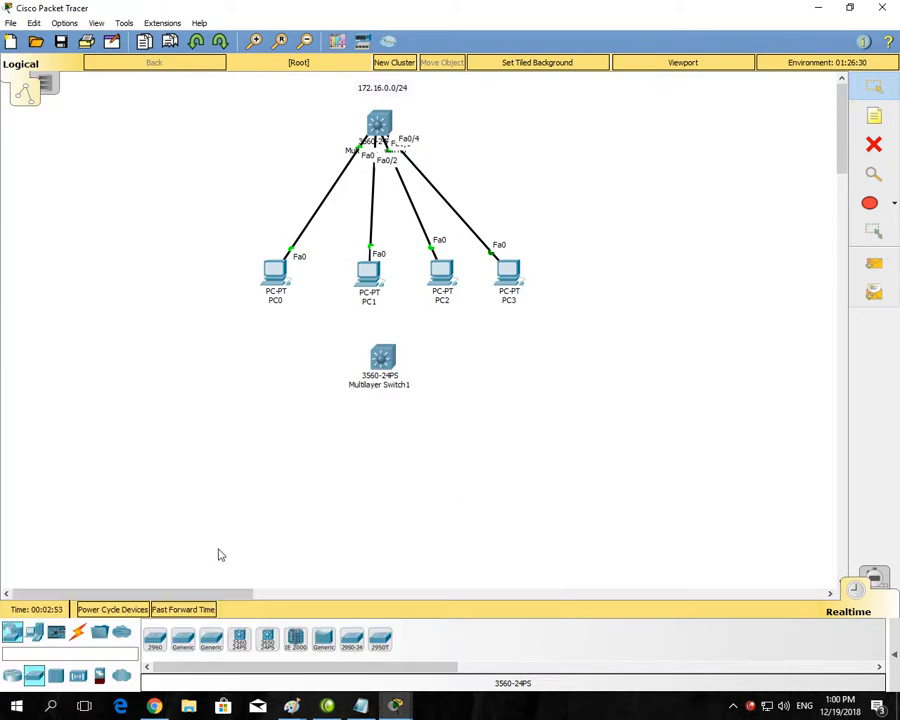
Move the second multilayer switch to below and left of PC0, and place a 2960 switch to its right.
{"action": "left_click_drag", "start_coordinate": [381, 361], "coordinate": [188, 372]}
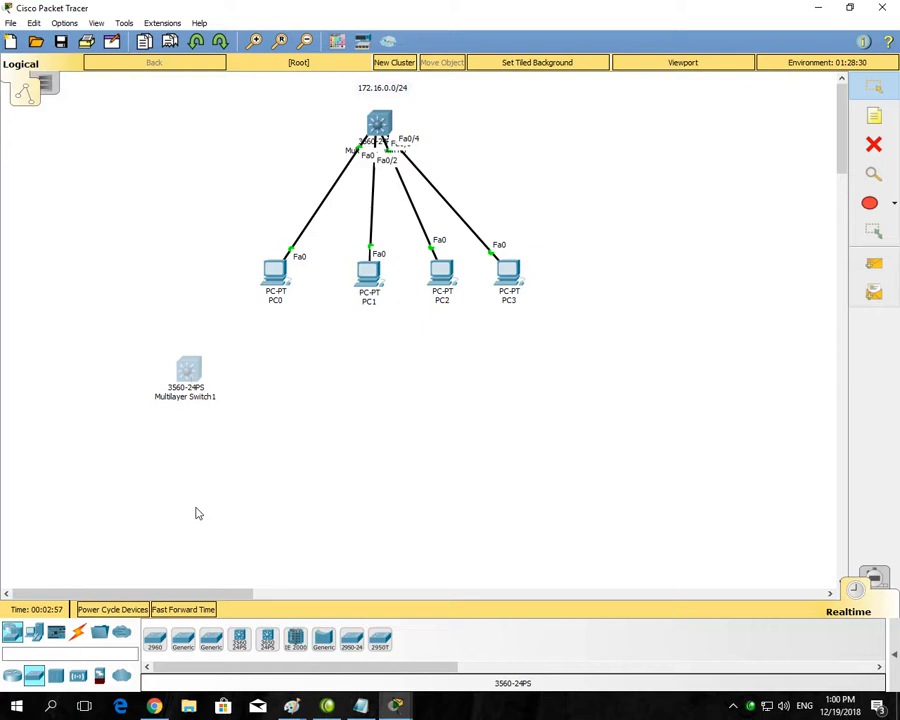
{"action": "left_click", "coordinate": [154, 638]}
{"action": "left_click", "coordinate": [352, 368]}
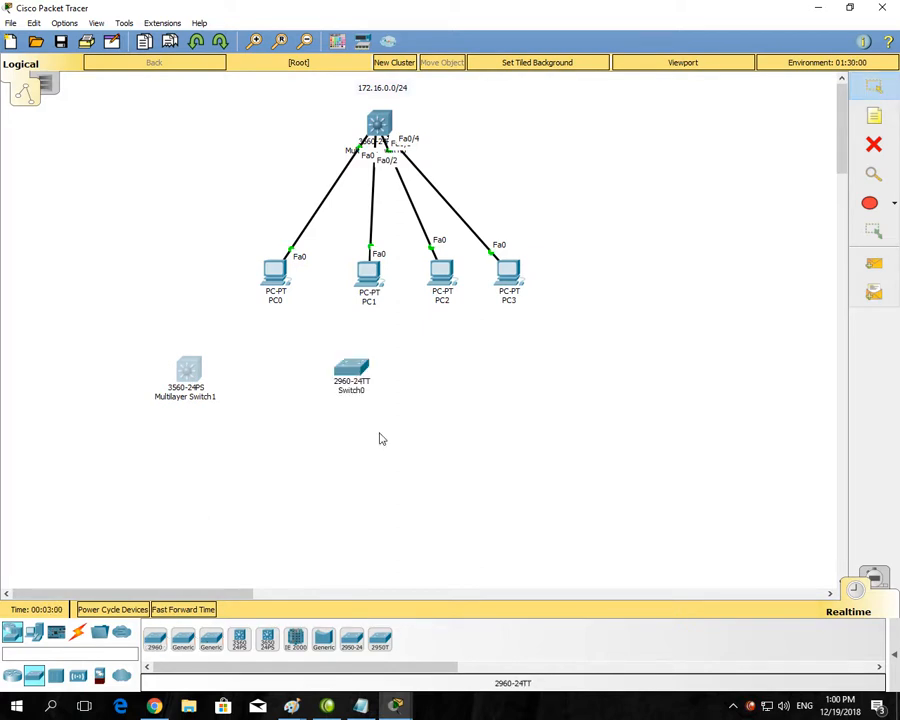
Place four PCs in a row below the 2960 switch.
{"action": "left_click", "coordinate": [34, 632]}
{"action": "left_click", "coordinate": [154, 638], "text": "ctrl"}
{"action": "left_click", "coordinate": [254, 530]}
{"action": "left_click", "coordinate": [340, 530]}
{"action": "left_click", "coordinate": [496, 527]}
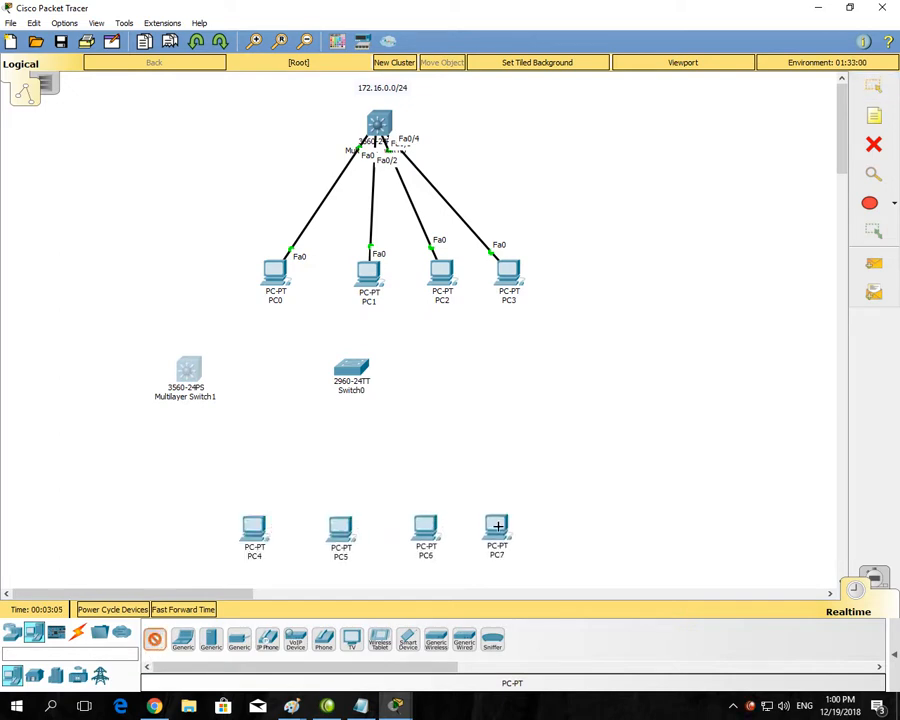
{"action": "left_click", "coordinate": [874, 87]}
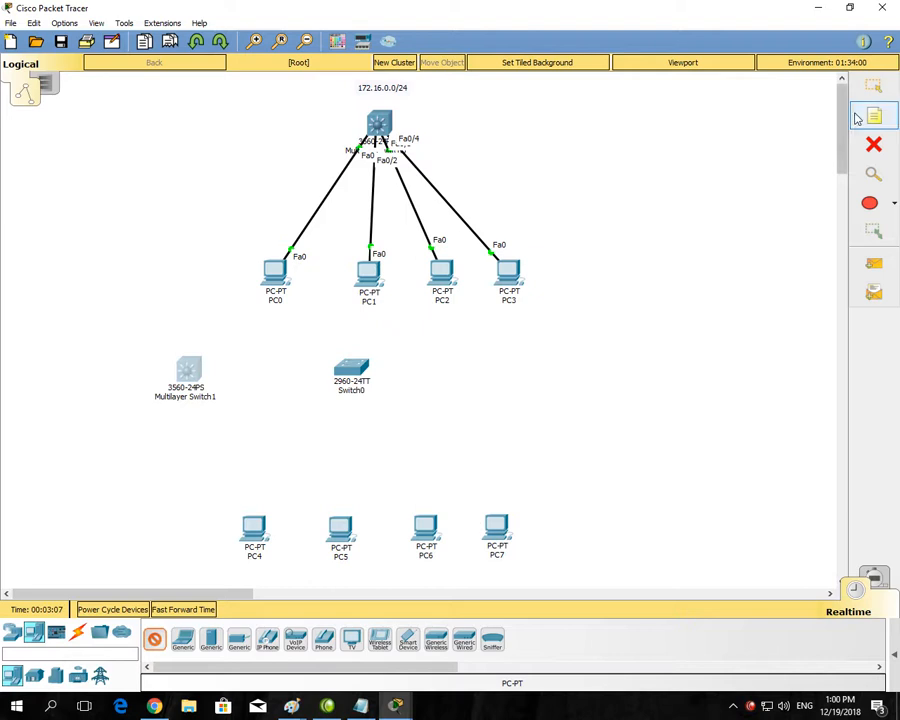
Connect FastEthernet0/1 of the lower multilayer switch to FastEthernet0/1 of the 2960 switch with a copper cross-over cable.
{"action": "left_click", "coordinate": [77, 632]}
{"action": "left_click", "coordinate": [239, 639]}
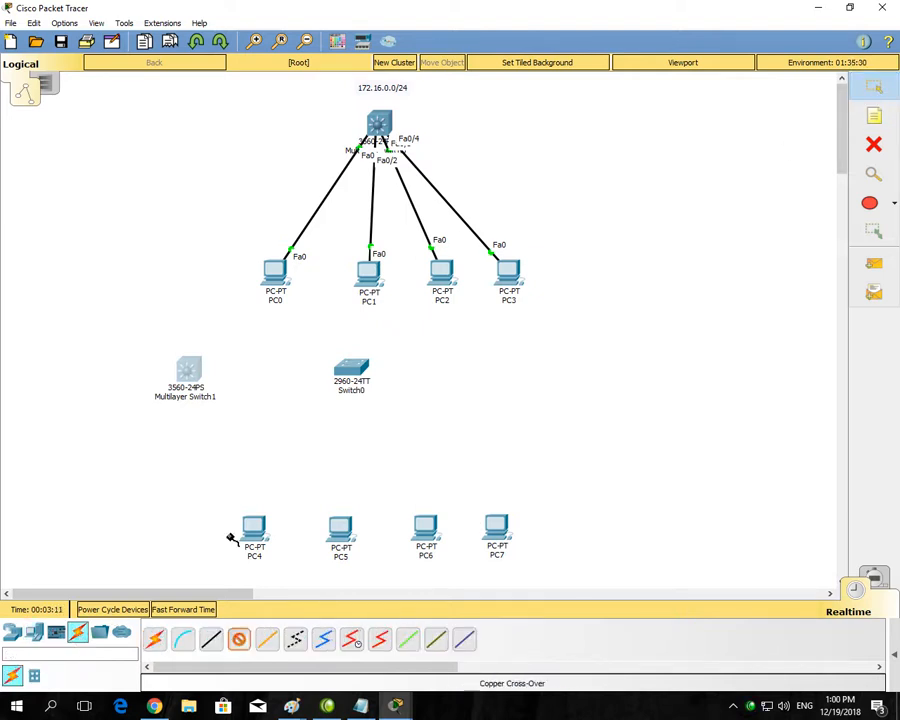
{"action": "left_click", "coordinate": [193, 375]}
{"action": "left_click", "coordinate": [295, 38]}
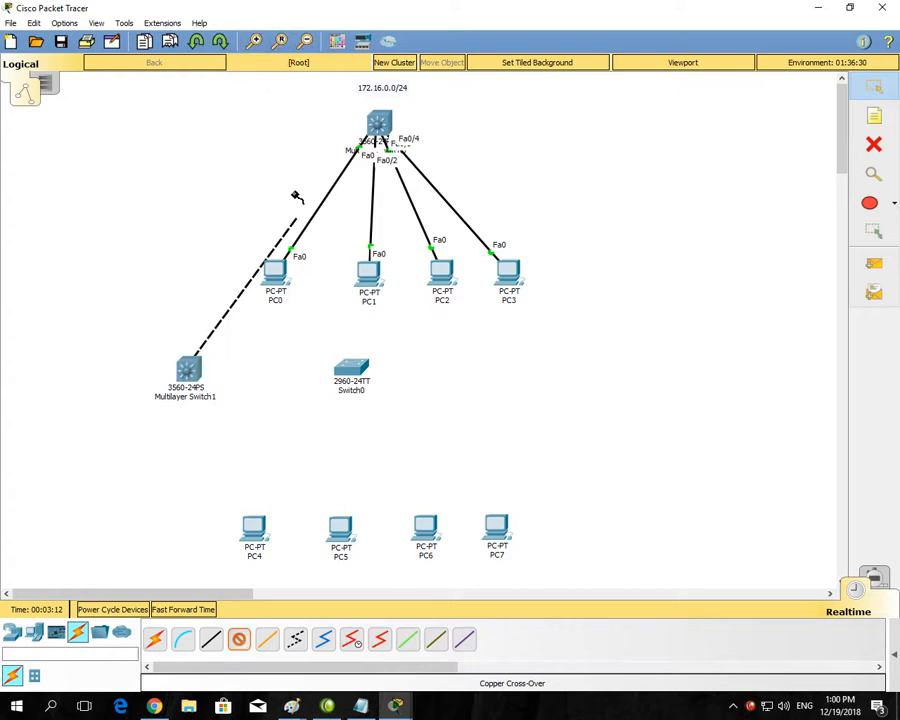
{"action": "left_click", "coordinate": [345, 368]}
{"action": "left_click", "coordinate": [415, 30]}
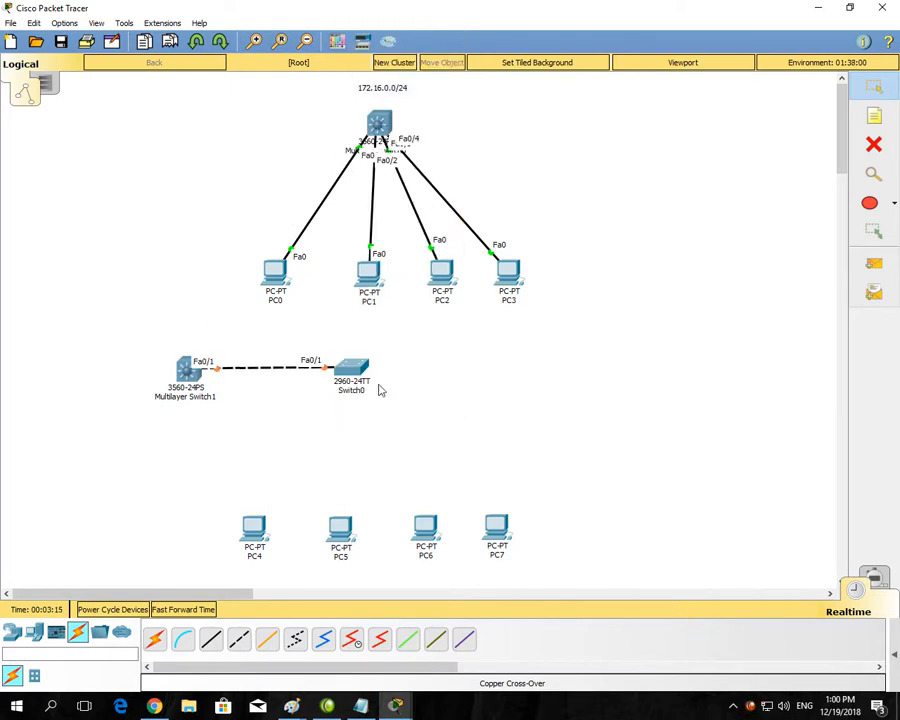
Connect PC4 and PC5 with copper straight-through cables to the 2960 switch's FastEthernet0/2 and FastEthernet0/3.
{"action": "left_click", "coordinate": [212, 640]}
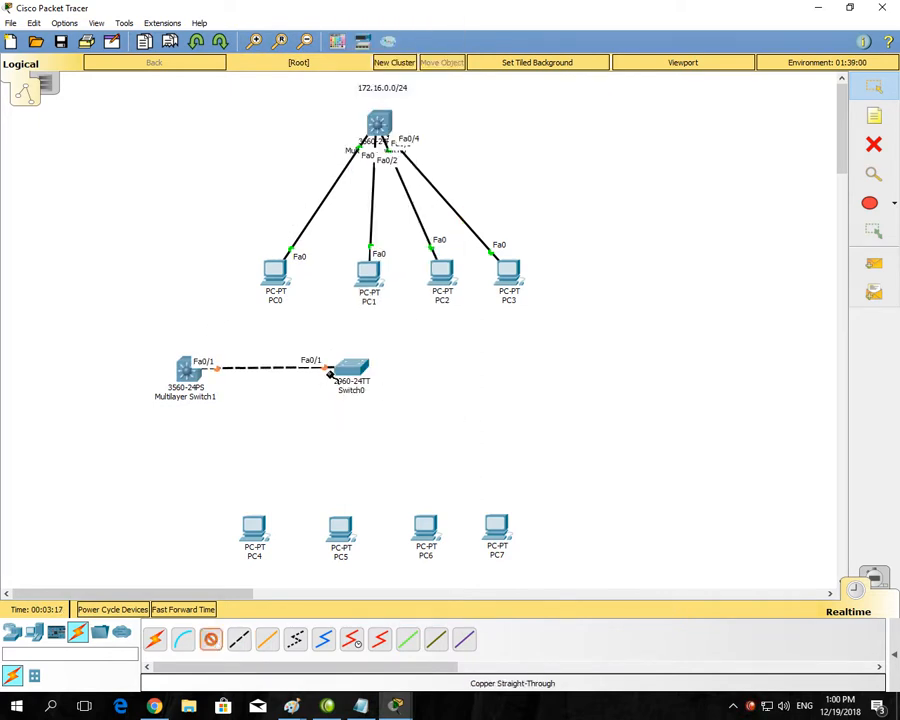
{"action": "left_click", "coordinate": [375, 124]}
{"action": "left_click", "coordinate": [410, 27]}
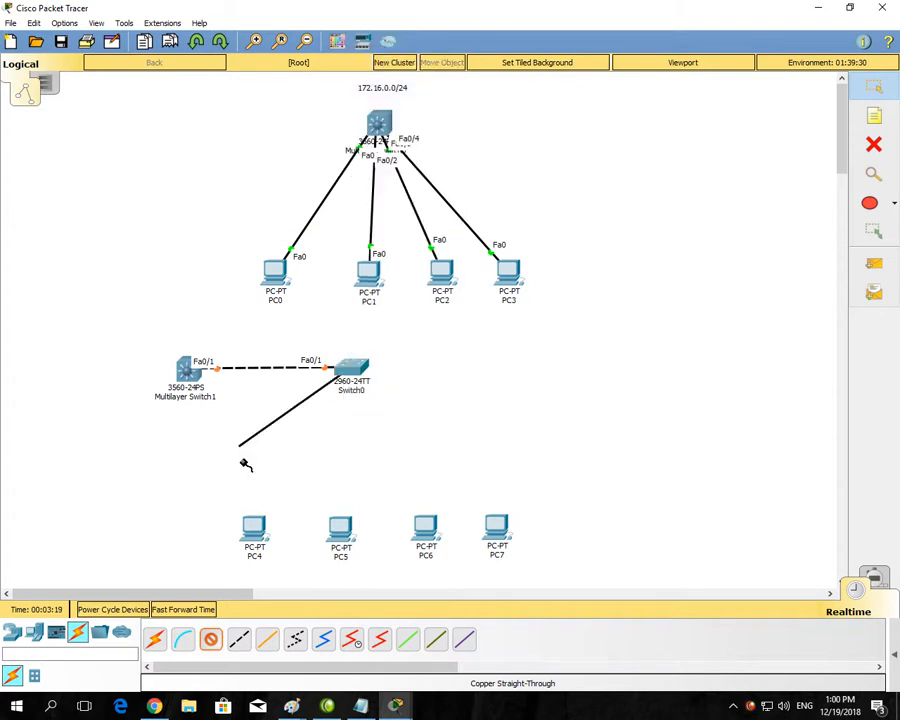
{"action": "left_click", "coordinate": [253, 524]}
{"action": "left_click", "coordinate": [278, 581]}
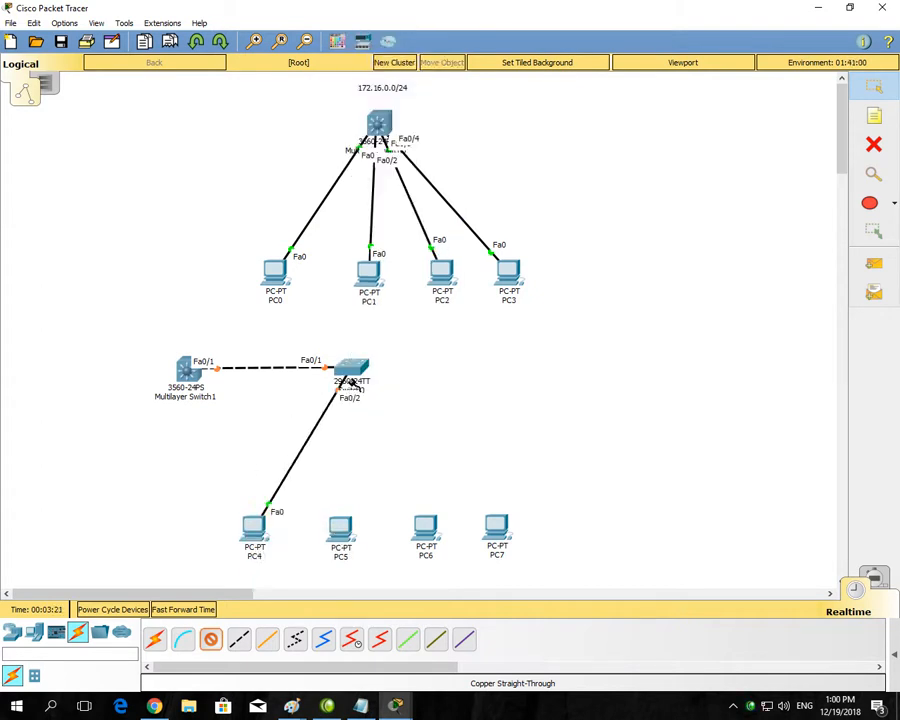
{"action": "left_click", "coordinate": [352, 378]}
{"action": "left_click", "coordinate": [419, 29]}
{"action": "left_click", "coordinate": [342, 528]}
{"action": "left_click", "coordinate": [372, 586]}
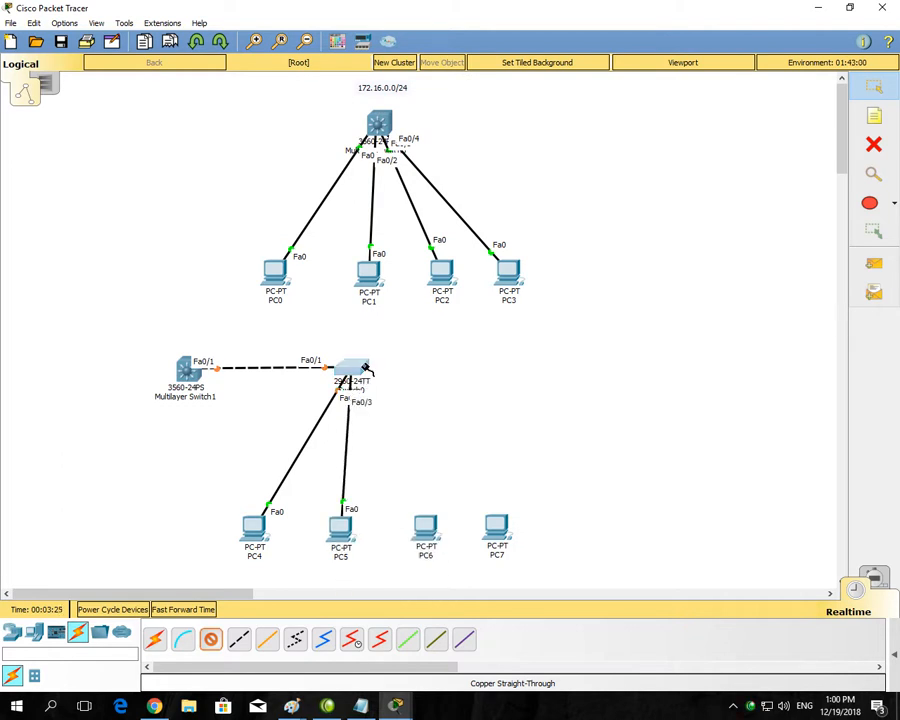
Connect PC6 and PC7 with copper straight-through cables to the 2960 switch's FastEthernet0/4 and FastEthernet0/5.
{"action": "left_click", "coordinate": [352, 376]}
{"action": "left_click", "coordinate": [396, 24]}
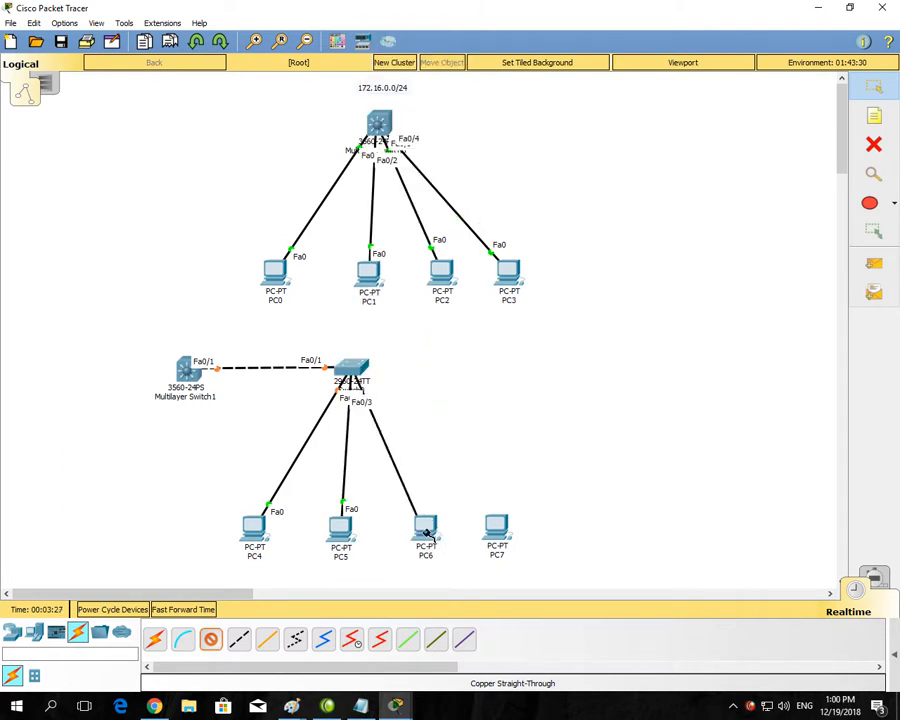
{"action": "left_click", "coordinate": [425, 530]}
{"action": "left_click", "coordinate": [455, 582]}
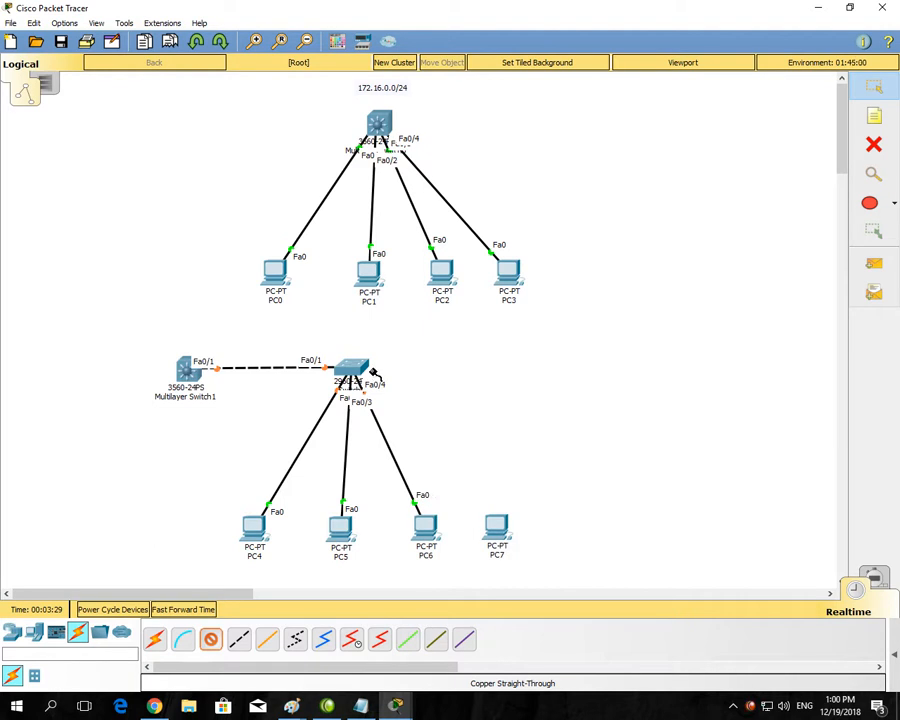
{"action": "left_click", "coordinate": [379, 124]}
{"action": "left_click", "coordinate": [373, 34]}
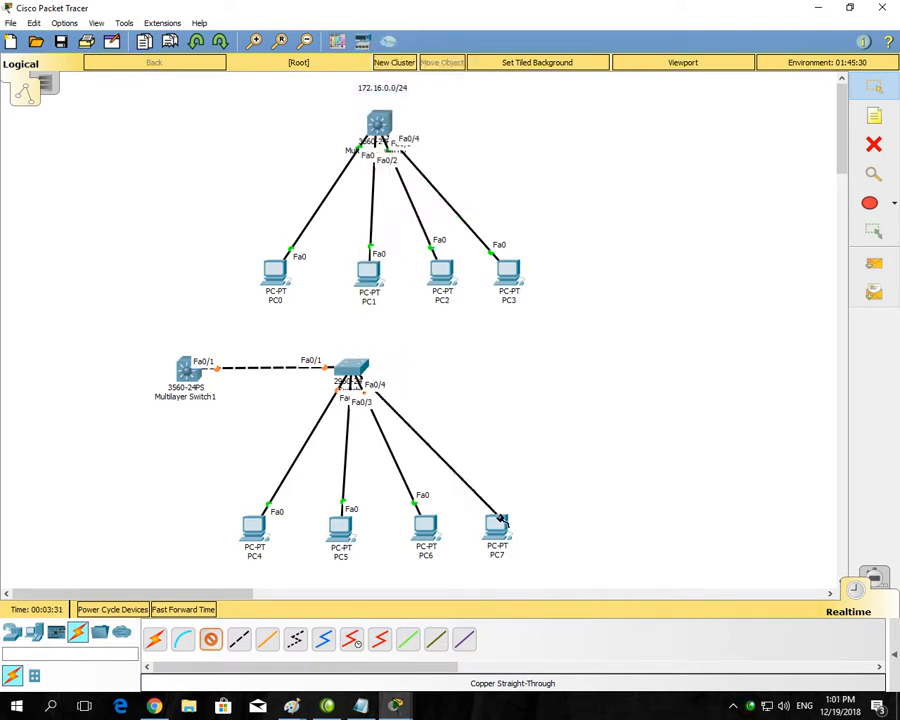
{"action": "left_click", "coordinate": [496, 530]}
{"action": "left_click", "coordinate": [530, 574]}
{"action": "left_click", "coordinate": [874, 87]}
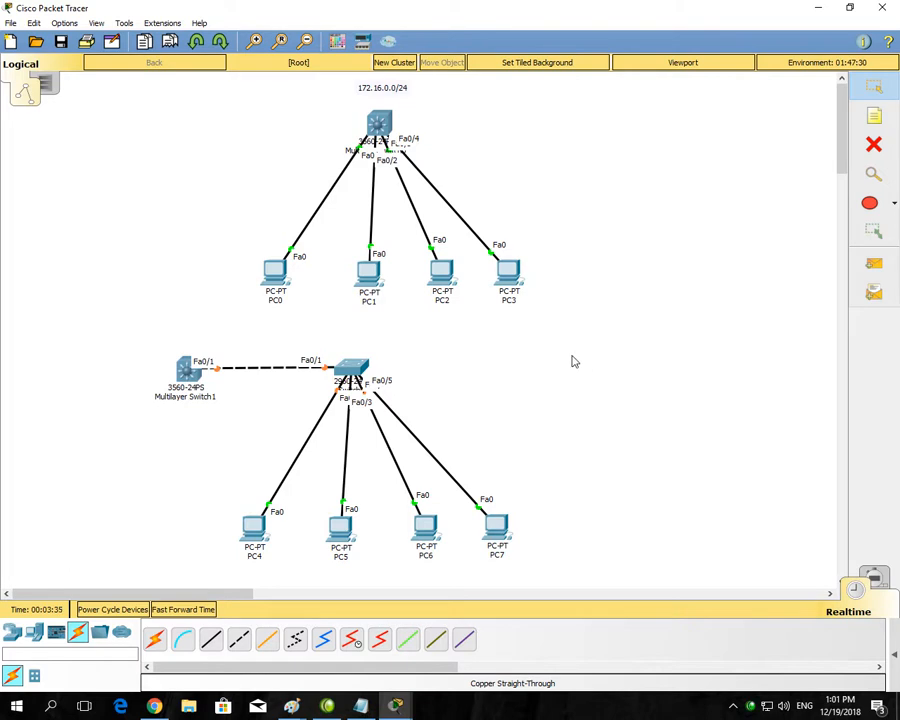
Add the note 10.0.0.1/24 and position it above the link between the lower multilayer switch and the 2960 switch.
{"action": "left_click", "coordinate": [850, 115]}
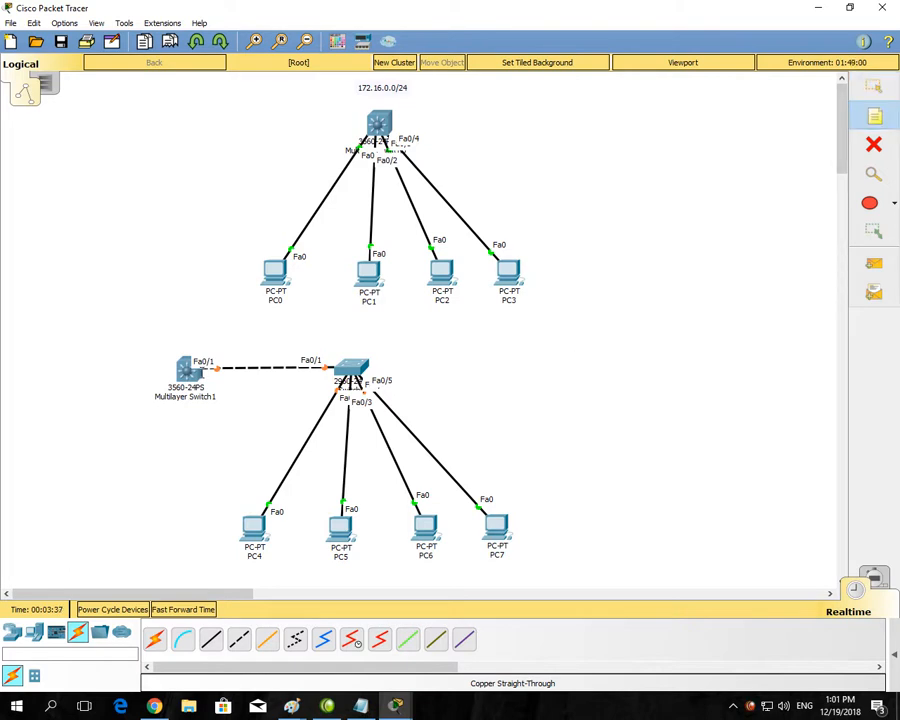
{"action": "left_click", "coordinate": [185, 340]}
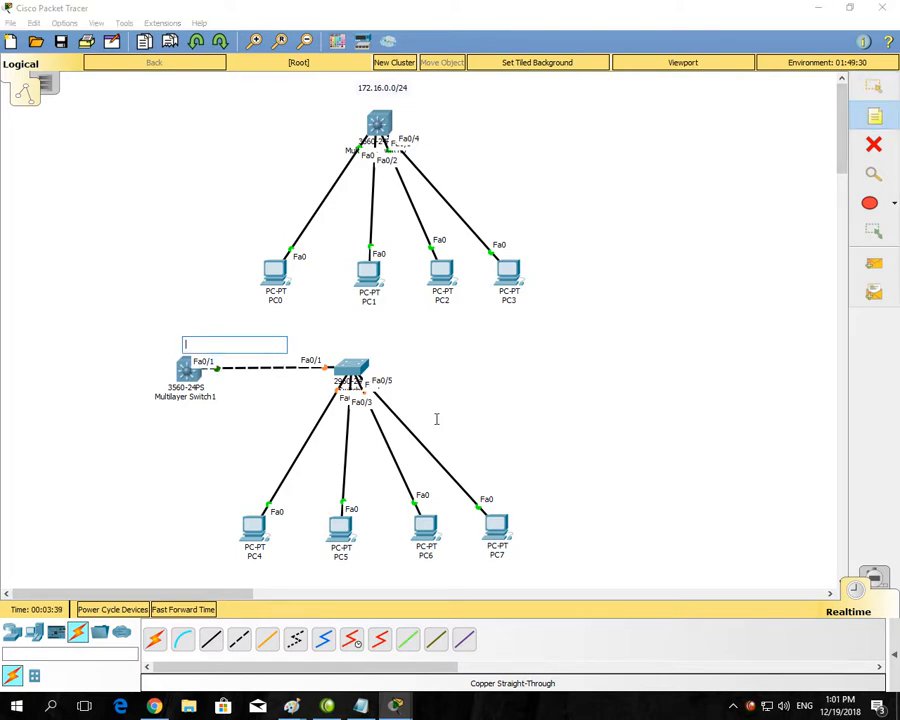
{"action": "type", "text": "1"}
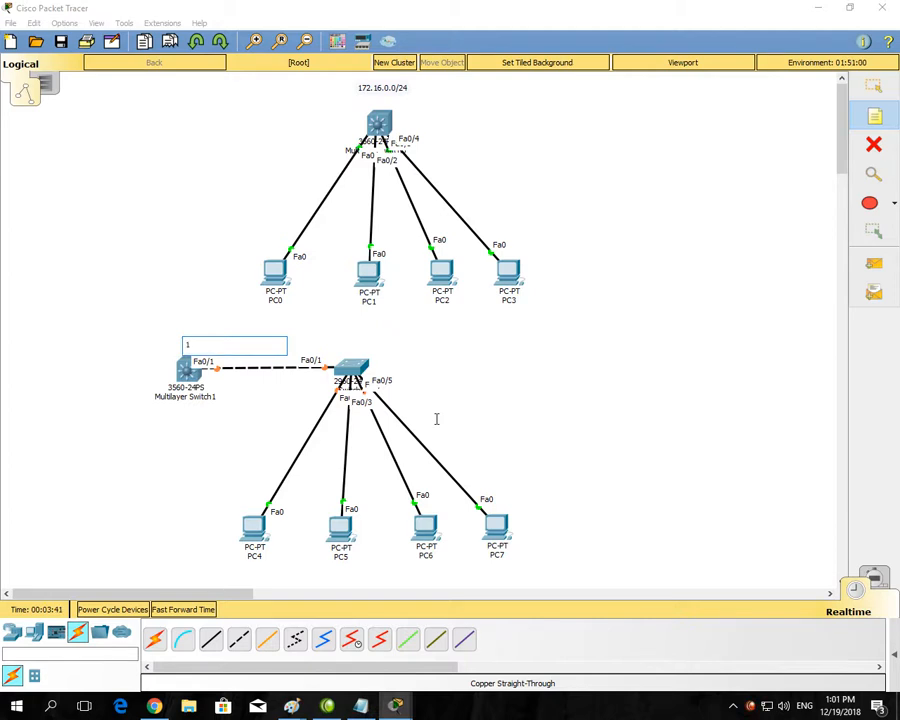
{"action": "type", "text": "0.0.0.1/24"}
{"action": "key", "text": "Escape"}
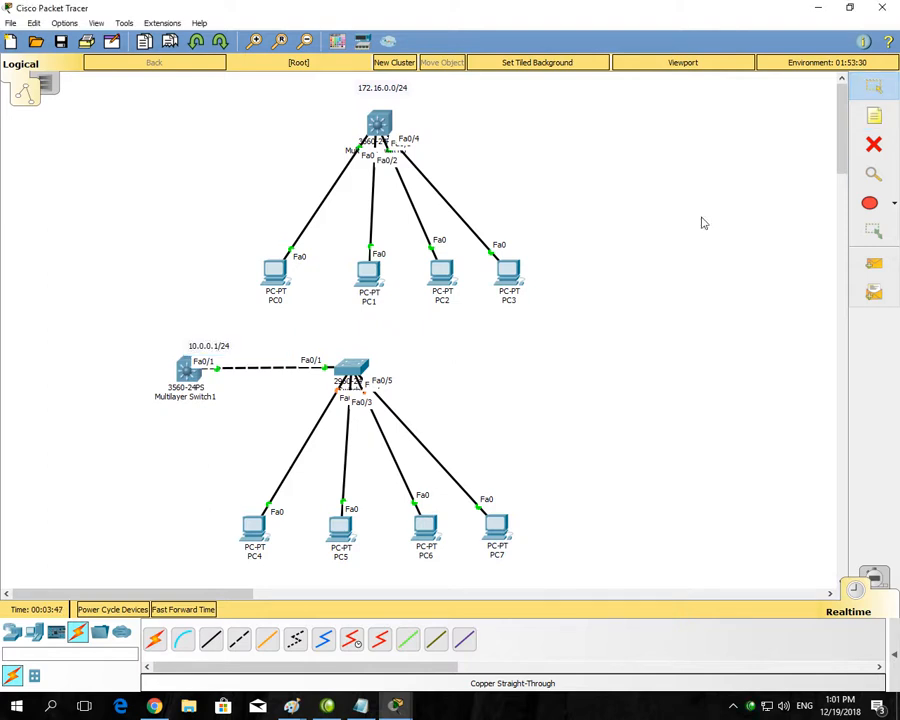
{"action": "left_click_drag", "start_coordinate": [211, 352], "coordinate": [242, 344]}
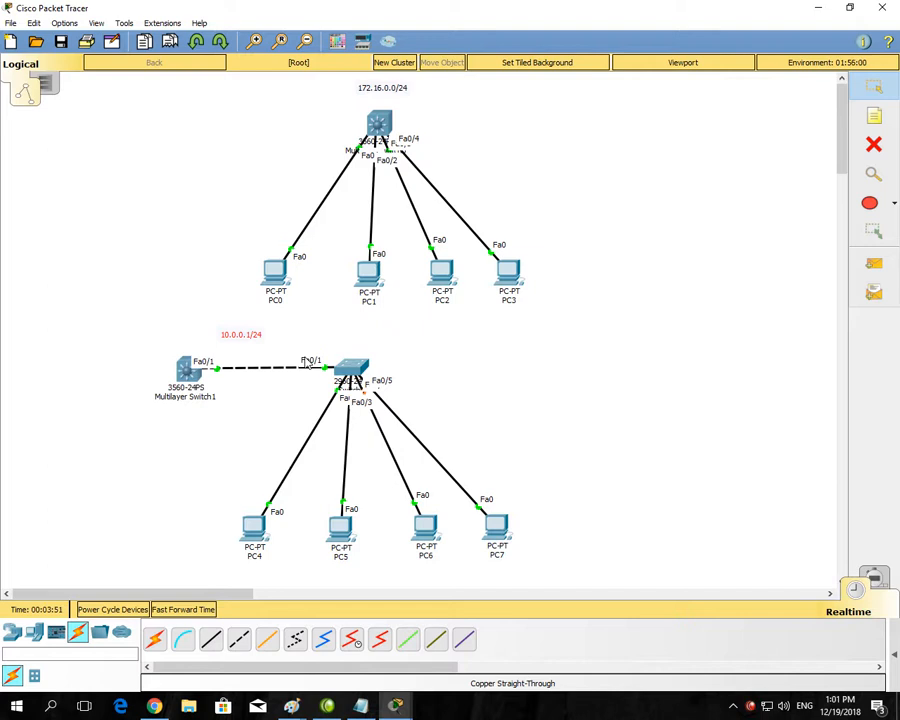
{"action": "left_click_drag", "start_coordinate": [243, 334], "coordinate": [252, 333]}
{"action": "left_click", "coordinate": [188, 419]}
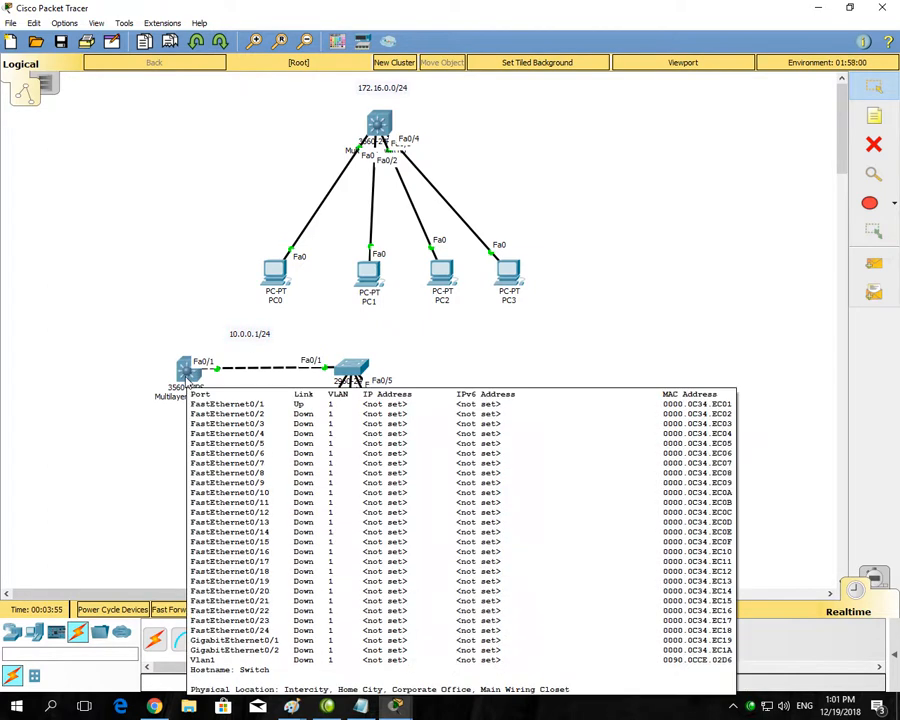
Open Multilayer Switch1's command line in a maximized window, answer no to the initial configuration dialog, and enter privileged mode.
{"action": "left_click", "coordinate": [186, 373]}
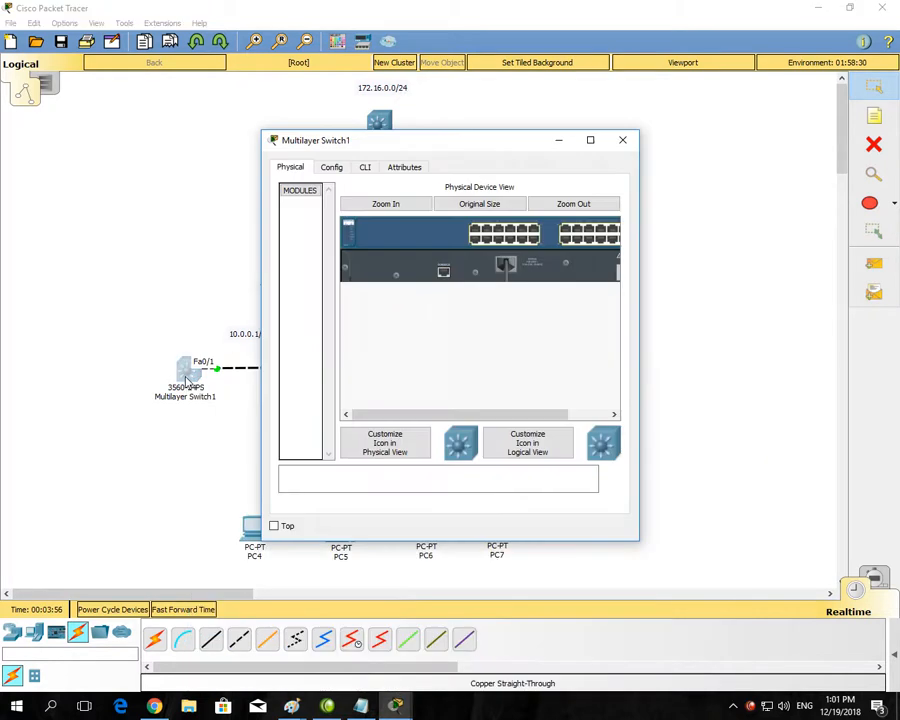
{"action": "left_click", "coordinate": [366, 167]}
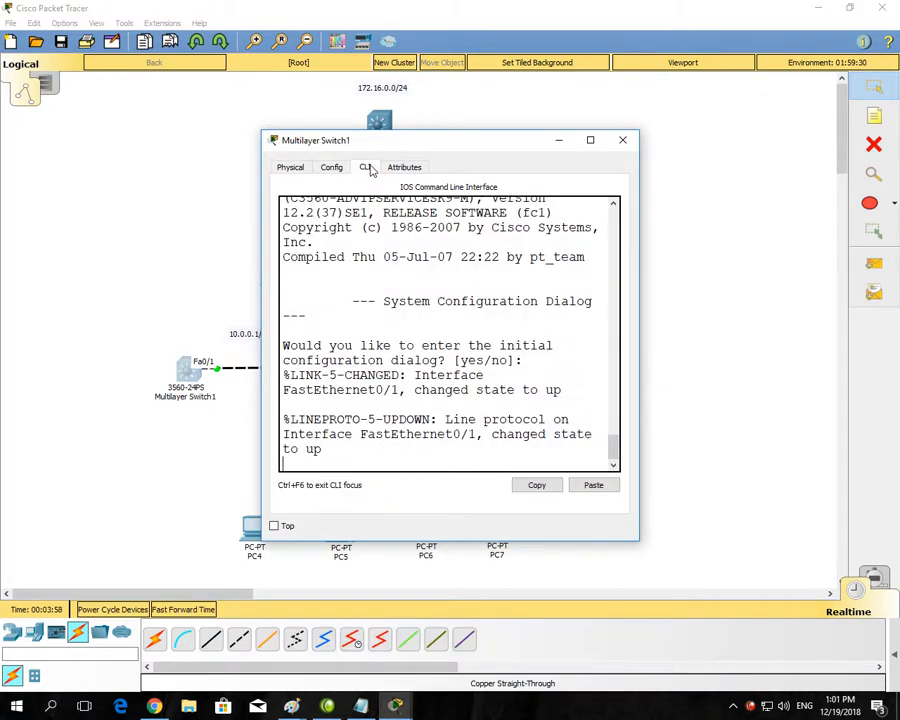
{"action": "double_click", "coordinate": [418, 143]}
{"action": "key", "text": "Return"}
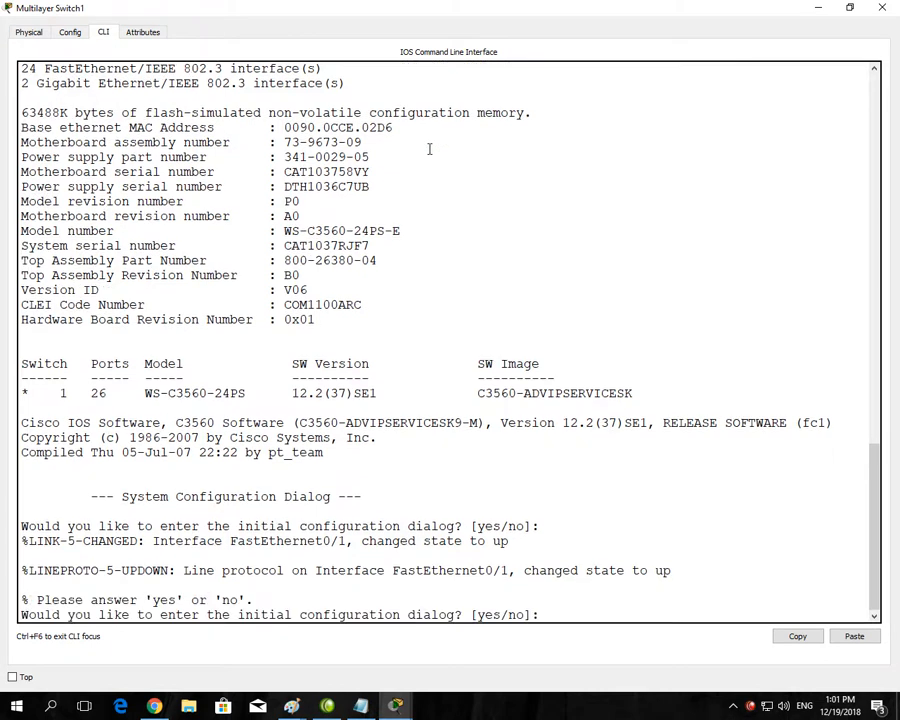
{"action": "type", "text": "no"}
{"action": "key", "text": "Return"}
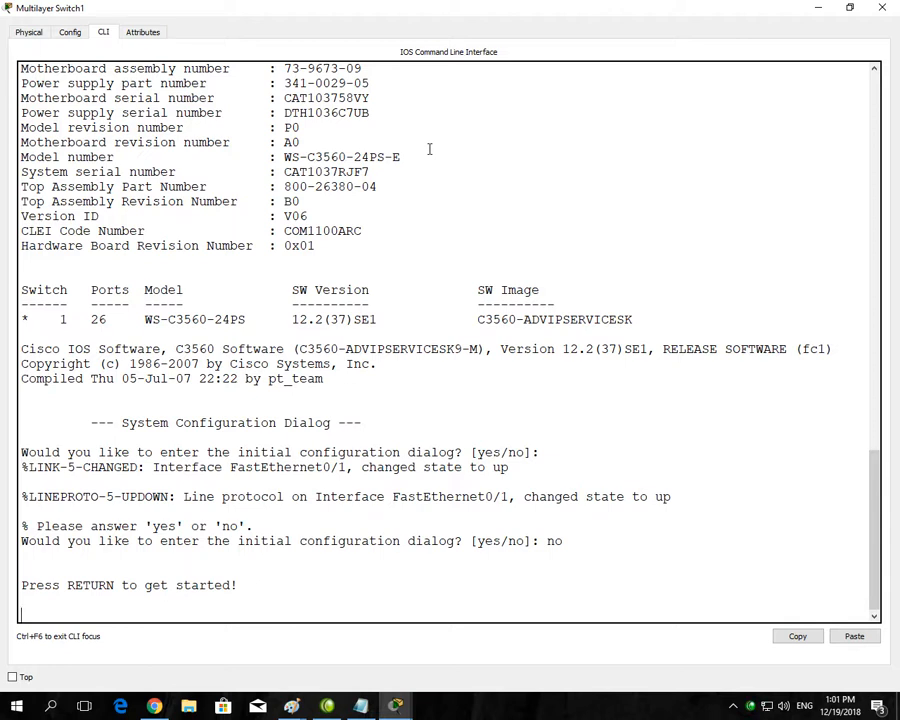
{"action": "key", "text": "Return"}
{"action": "type", "text": "en"}
{"action": "key", "text": "Return"}
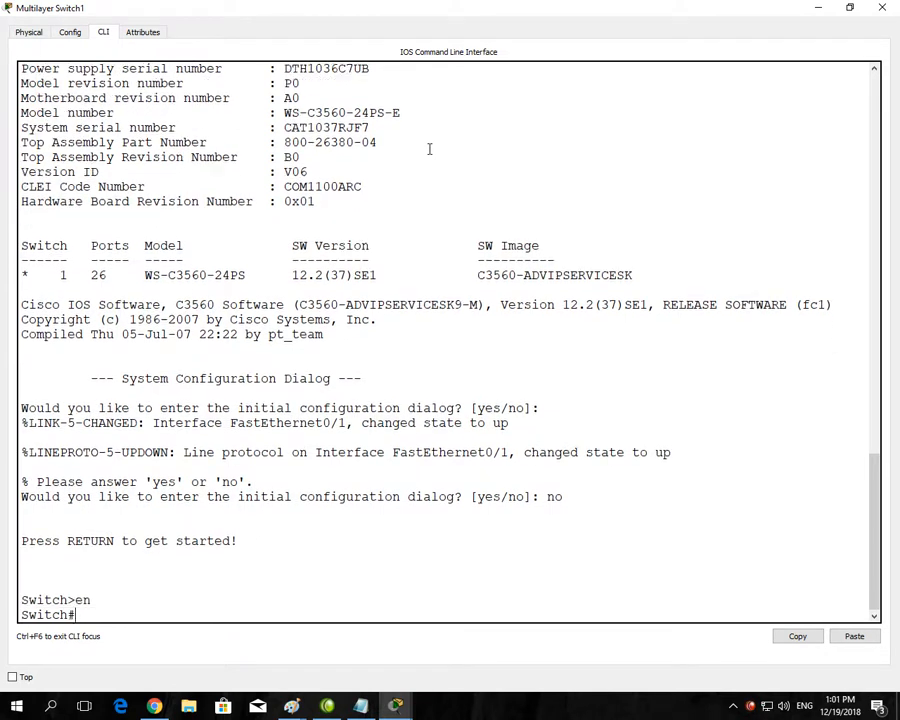
Run sh ip int br and examine the FastEthernet and GigabitEthernet interfaces in the list.
{"action": "type", "text": "sh ip in tb"}
{"action": "key", "text": "BackSpace"}
{"action": "key", "text": "BackSpace"}
{"action": "type", "text": "t br"}
{"action": "key", "text": "Return"}
{"action": "key", "text": "Return"}
{"action": "key", "text": "Return"}
{"action": "key", "text": "Return"}
{"action": "key", "text": "Return"}
{"action": "key", "text": "Return"}
{"action": "key", "text": "Return"}
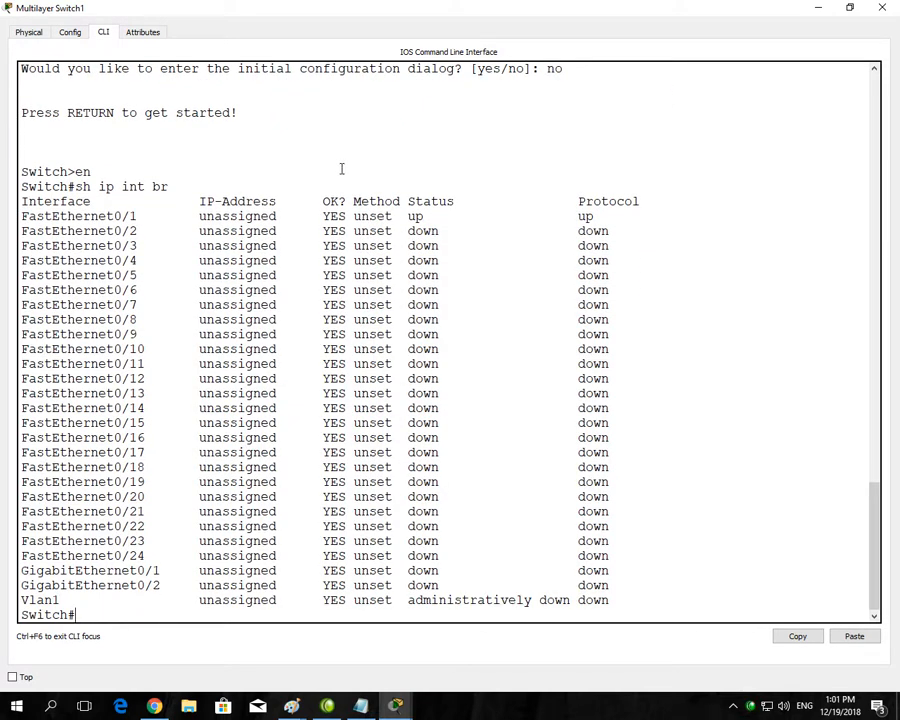
{"action": "left_click_drag", "start_coordinate": [147, 555], "coordinate": [40, 248]}
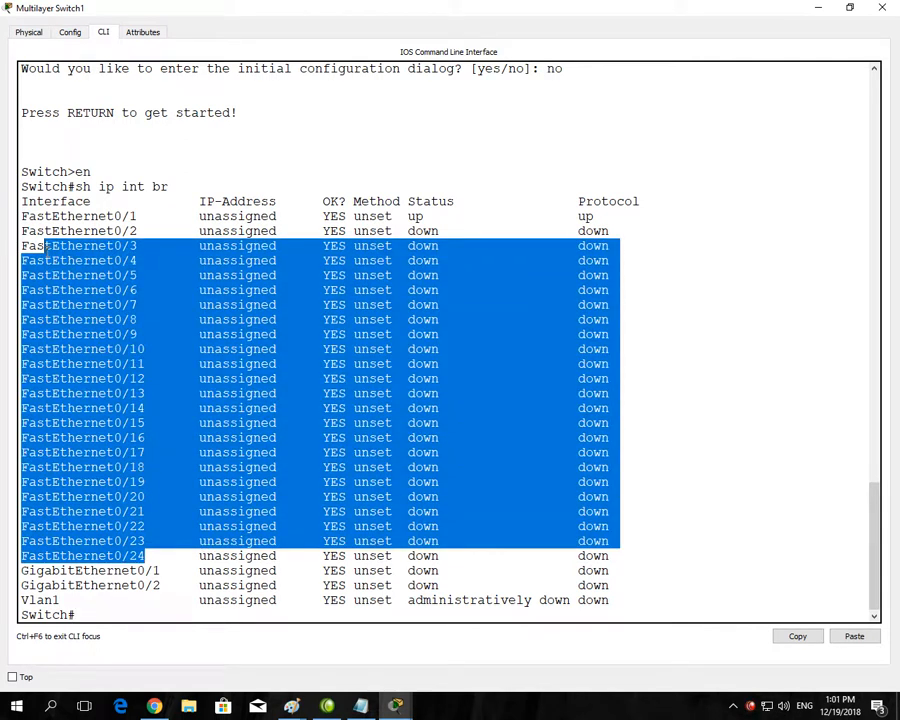
{"action": "left_click", "coordinate": [44, 250]}
{"action": "left_click_drag", "start_coordinate": [166, 585], "coordinate": [52, 527]}
{"action": "left_click", "coordinate": [54, 516]}
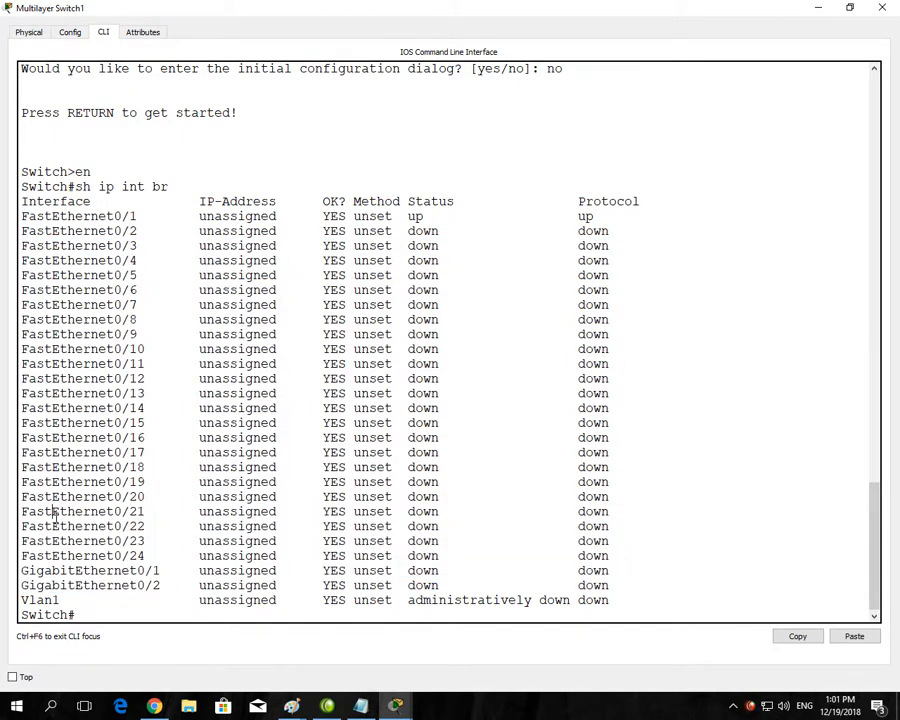
Enter global configuration mode on the multilayer switch with conf t.
{"action": "key", "text": "Return"}
{"action": "type", "text": "conf t"}
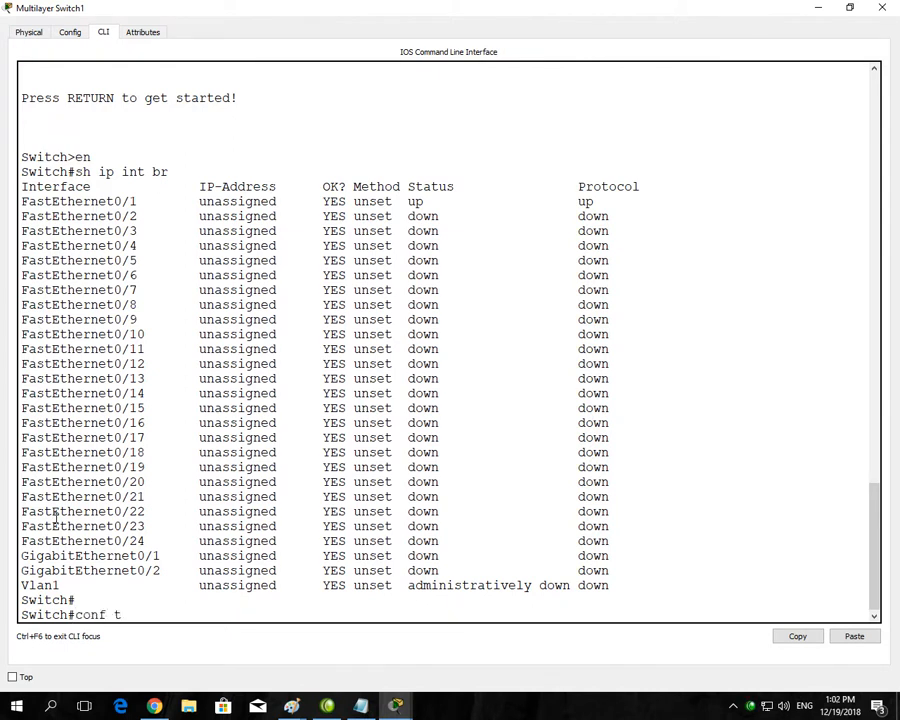
{"action": "key", "text": "Return"}
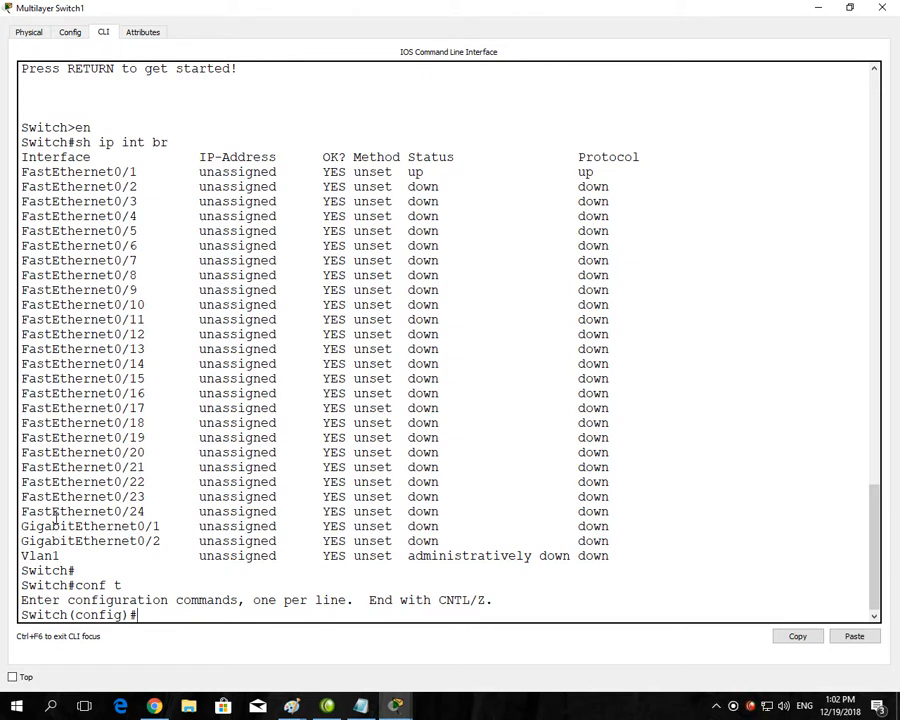
Run do sh vlan br and examine which ports are assigned to default VLAN 1.
{"action": "type", "text": "do sh vlan br"}
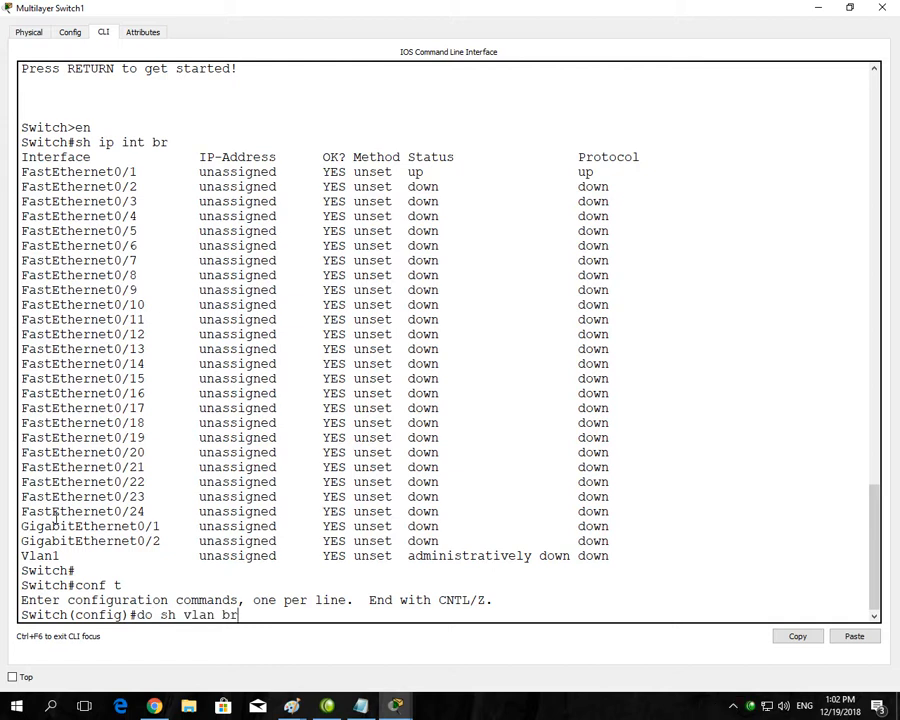
{"action": "key", "text": "Return"}
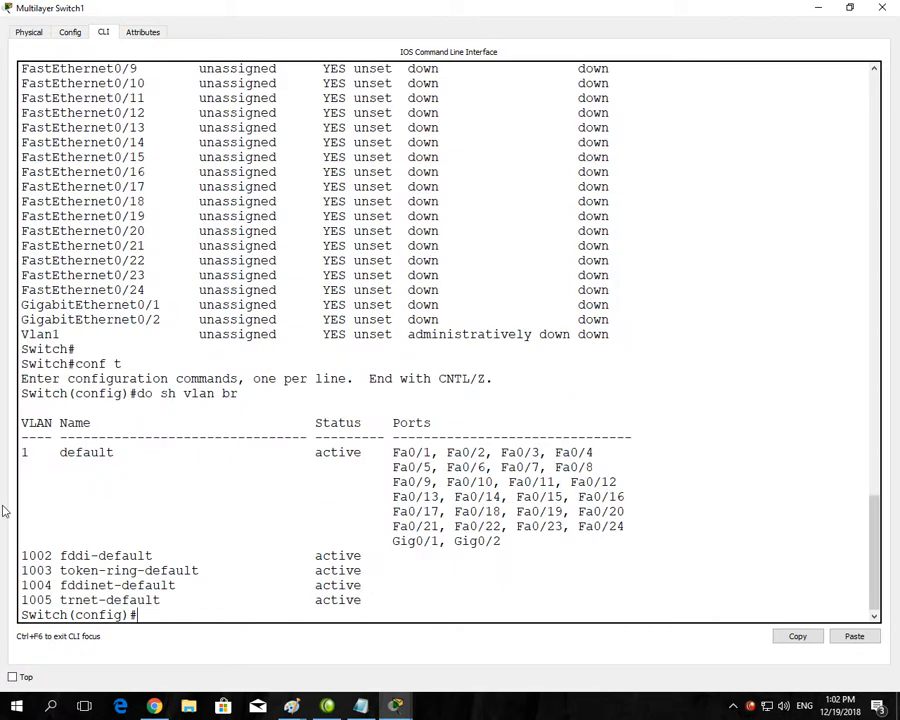
{"action": "left_click_drag", "start_coordinate": [20, 453], "coordinate": [36, 454]}
{"action": "left_click_drag", "start_coordinate": [512, 546], "coordinate": [44, 453]}
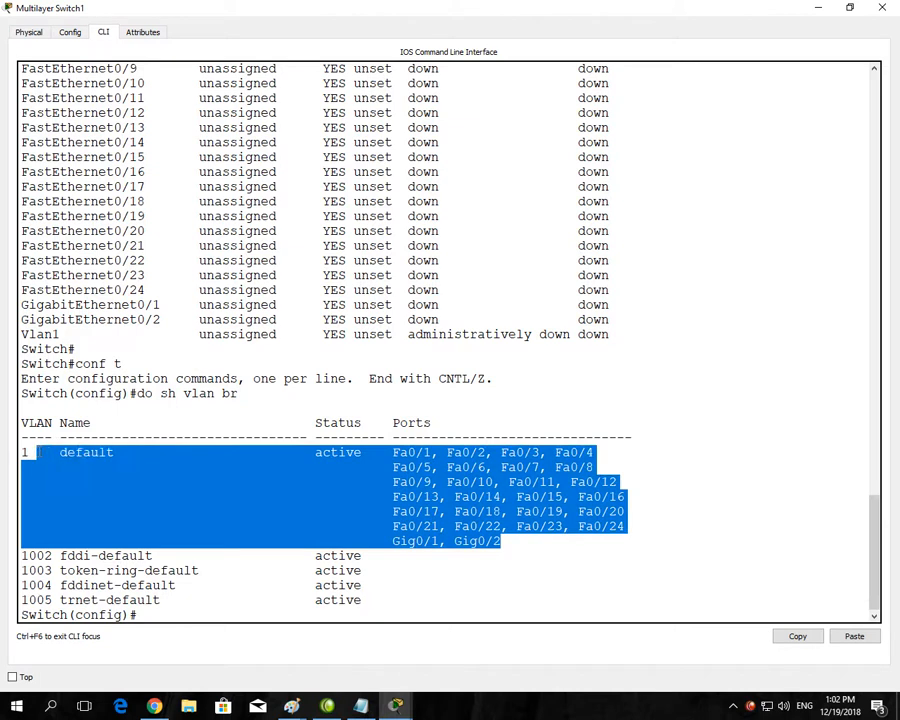
{"action": "left_click", "coordinate": [74, 464]}
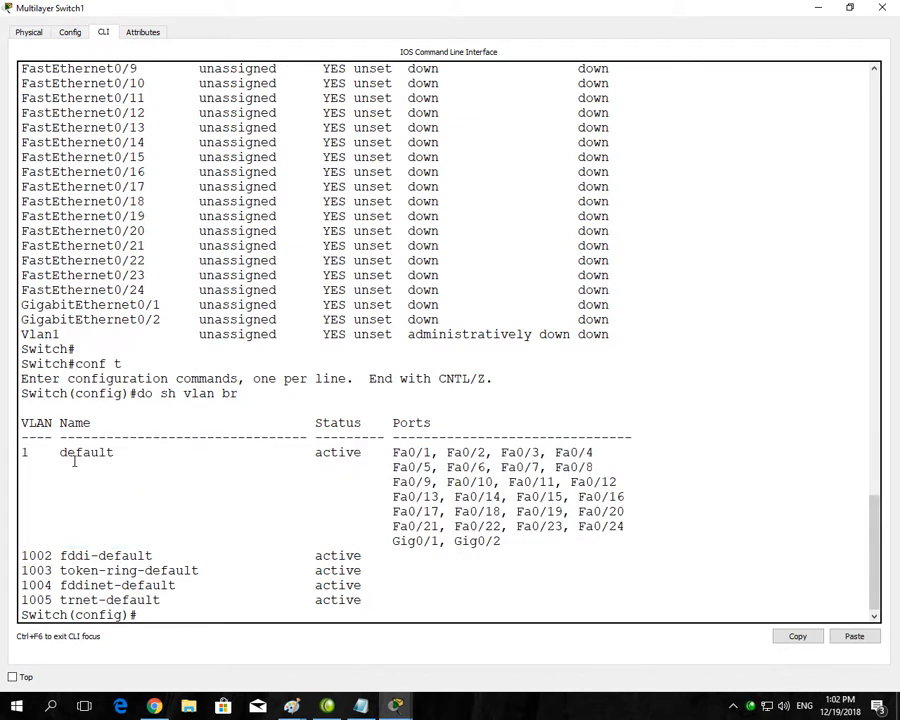
Return to the network topology and close the open Multilayer Switch0 and Multilayer Switch1 windows.
{"action": "left_click", "coordinate": [816, 9]}
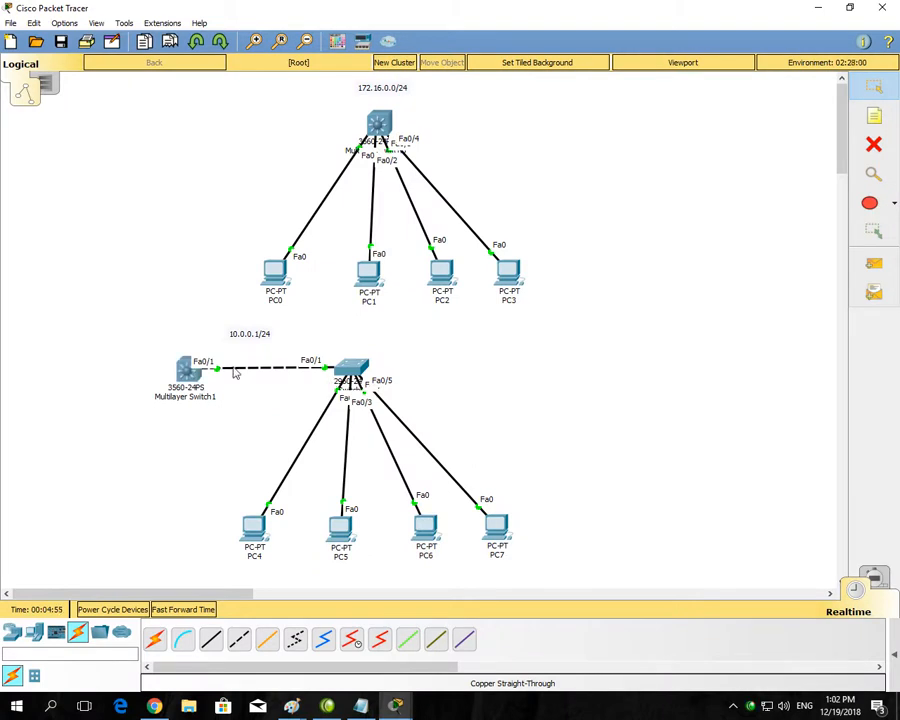
{"action": "left_click_drag", "start_coordinate": [171, 344], "coordinate": [230, 388]}
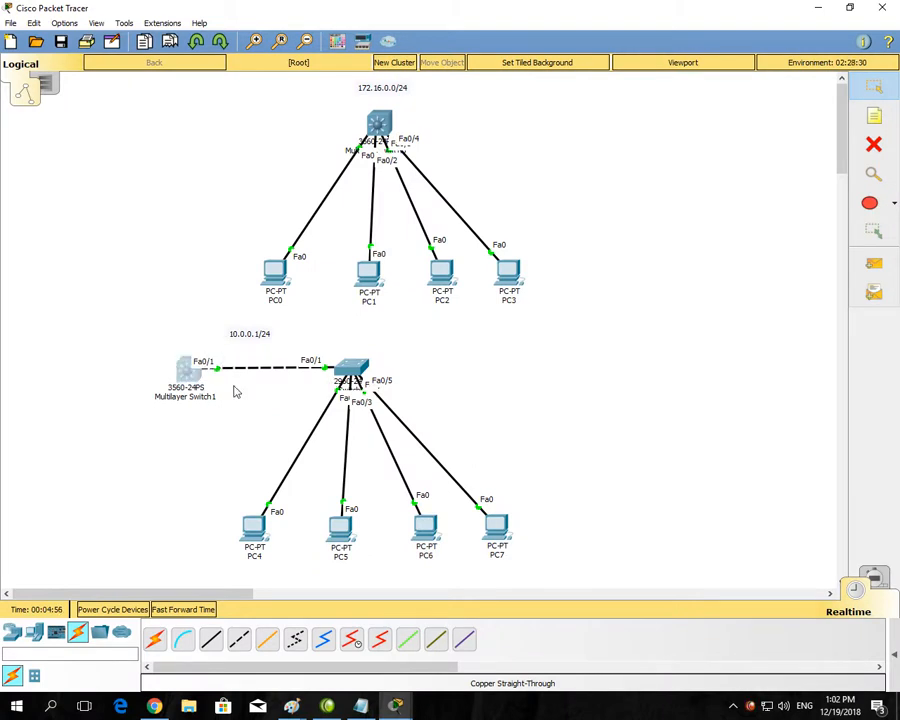
{"action": "left_click", "coordinate": [250, 398]}
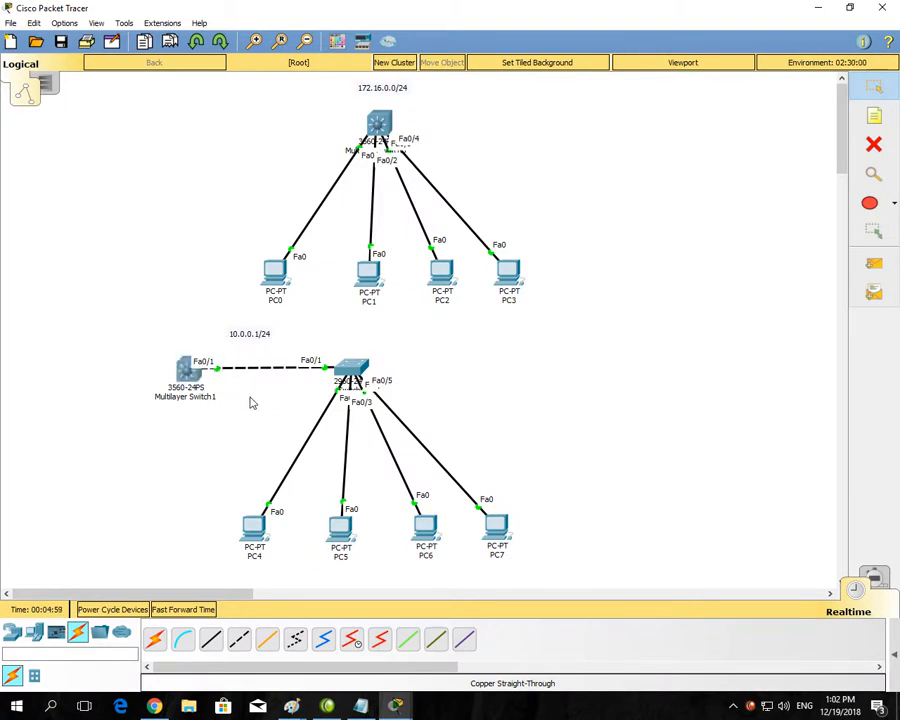
{"action": "mouse_move", "coordinate": [398, 707]}
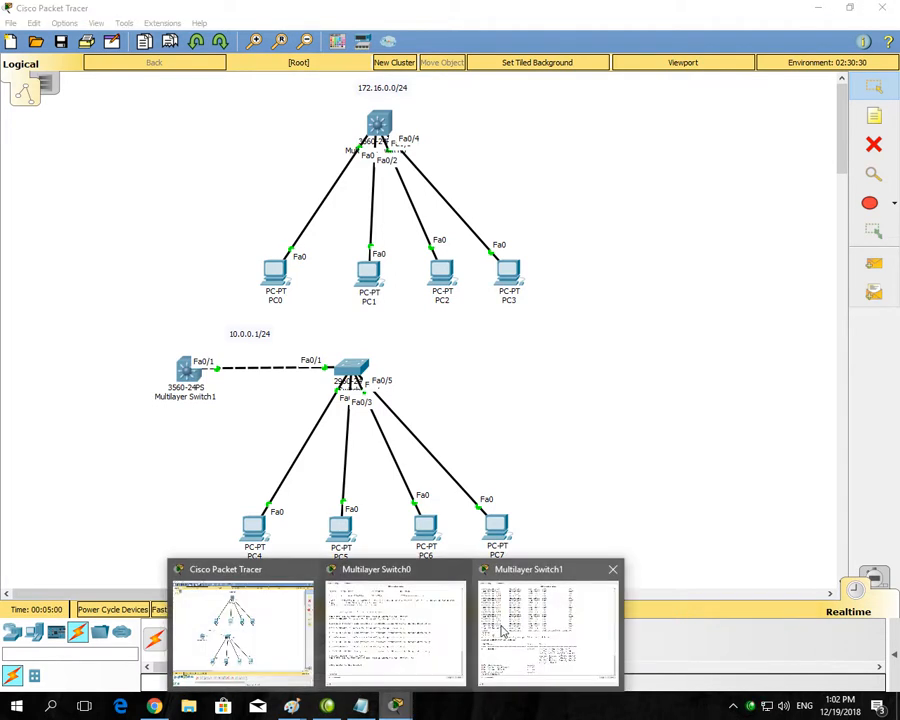
{"action": "left_click", "coordinate": [461, 570]}
{"action": "left_click", "coordinate": [530, 568]}
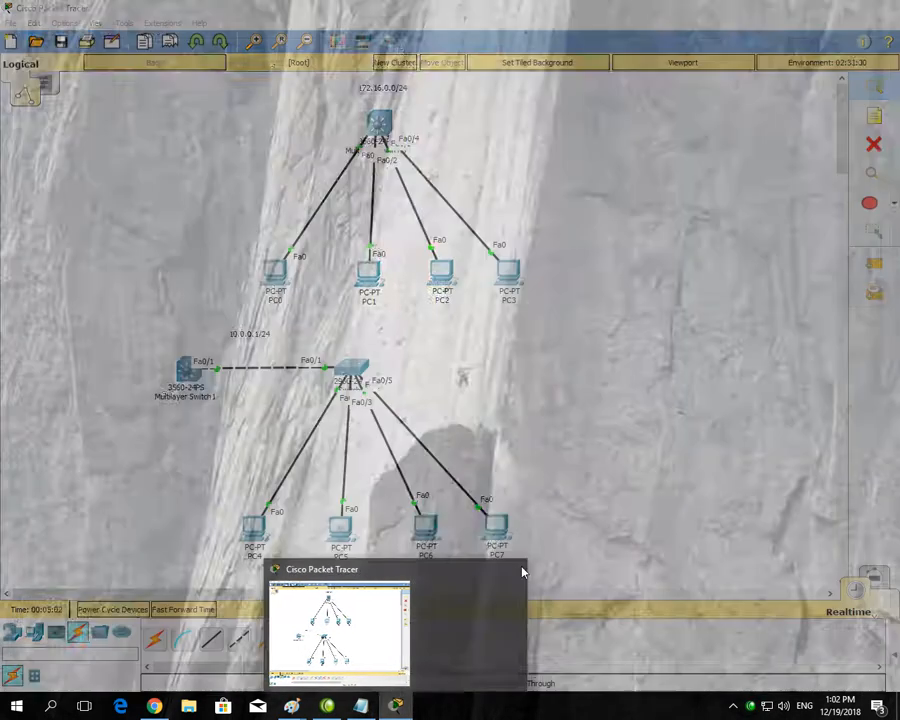
Reopen Multilayer Switch1's command line in a maximized window and enter configuration mode for interface fastEthernet 0/1.
{"action": "left_click", "coordinate": [190, 374]}
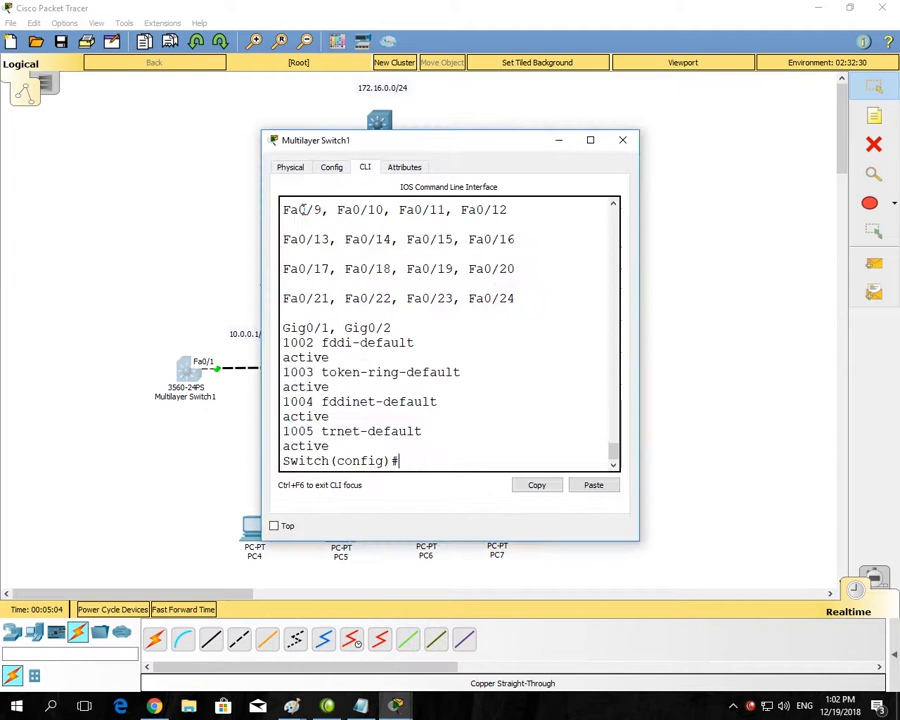
{"action": "double_click", "coordinate": [352, 142]}
{"action": "type", "text": "int"}
{"action": "key", "text": "Tab"}
{"action": "type", "text": "fa"}
{"action": "key", "text": "Tab"}
{"action": "type", "text": "0/1"}
{"action": "key", "text": "Return"}
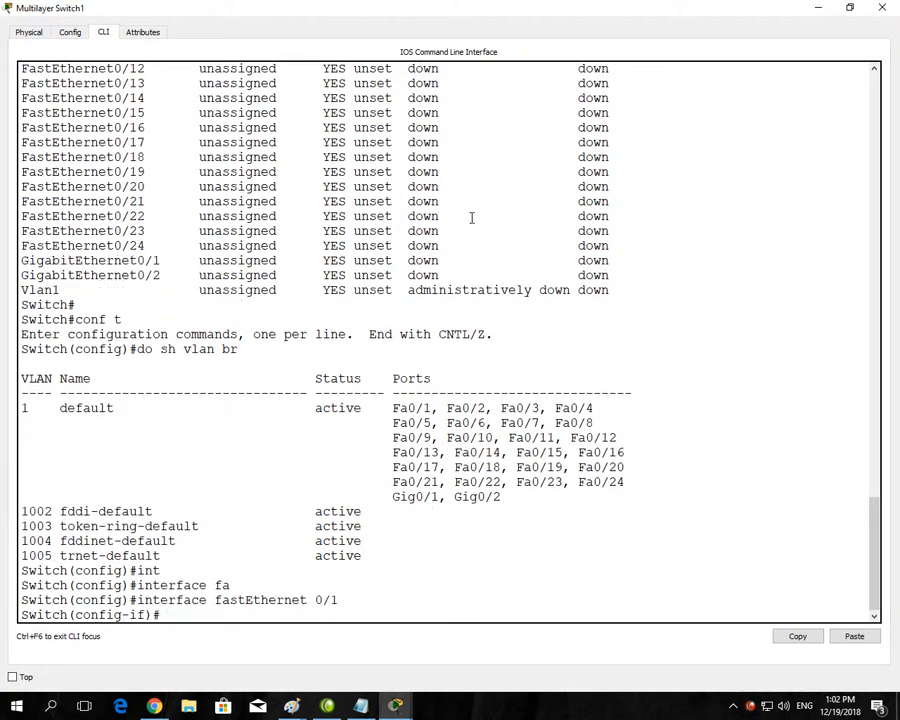
{"action": "type", "text": "ip add"}
{"action": "key", "text": "Tab"}
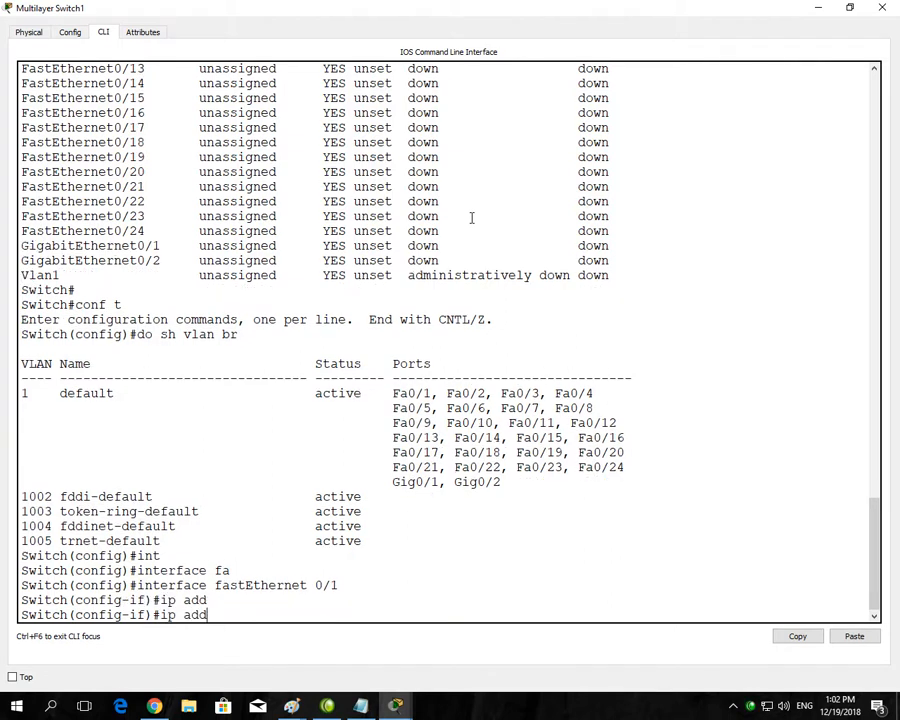
{"action": "key", "text": "Tab"}
{"action": "key", "text": "Tab"}
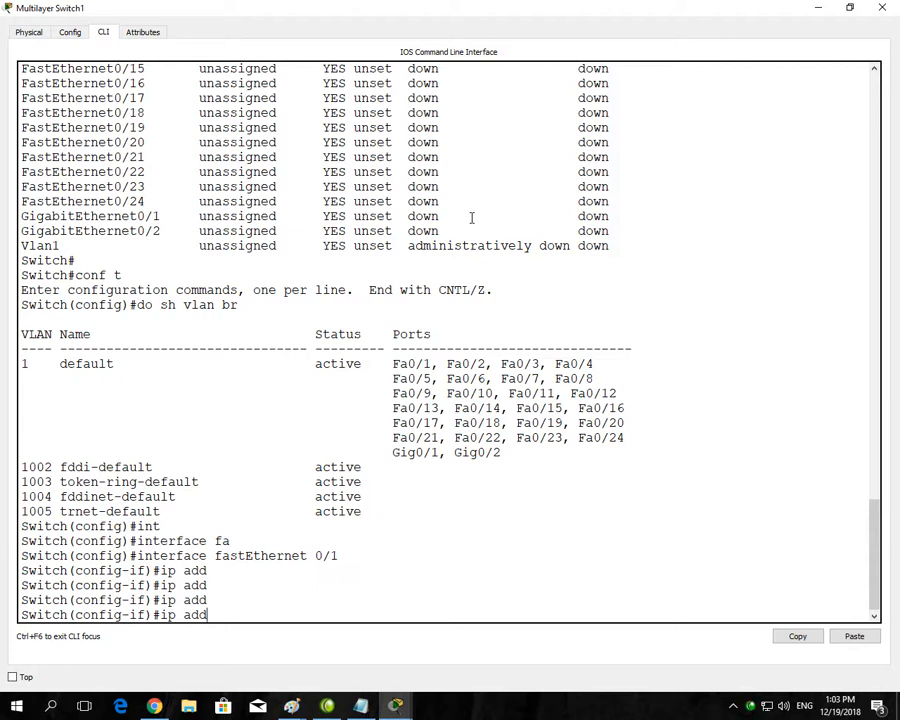
{"action": "key", "text": "BackSpace"}
{"action": "key", "text": "BackSpace"}
{"action": "key", "text": "BackSpace"}
{"action": "key", "text": "BackSpace"}
{"action": "key", "text": "BackSpace"}
{"action": "key", "text": "BackSpace"}
Turn FastEthernet0/1 into a routed port with the no switchport command.
{"action": "type", "text": "no sw"}
{"action": "key", "text": "Tab"}
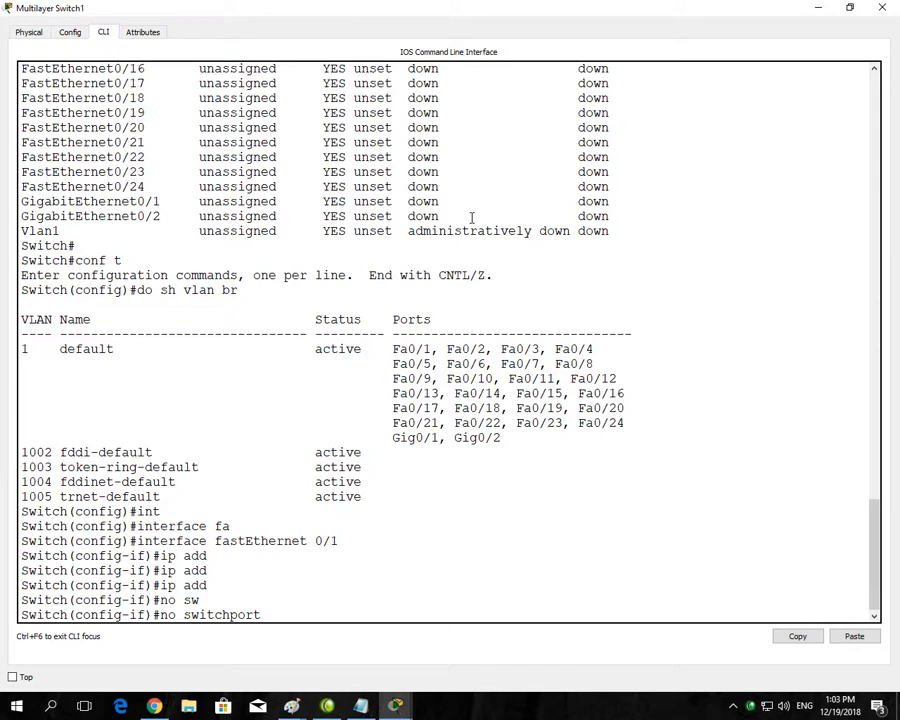
{"action": "key", "text": "Return"}
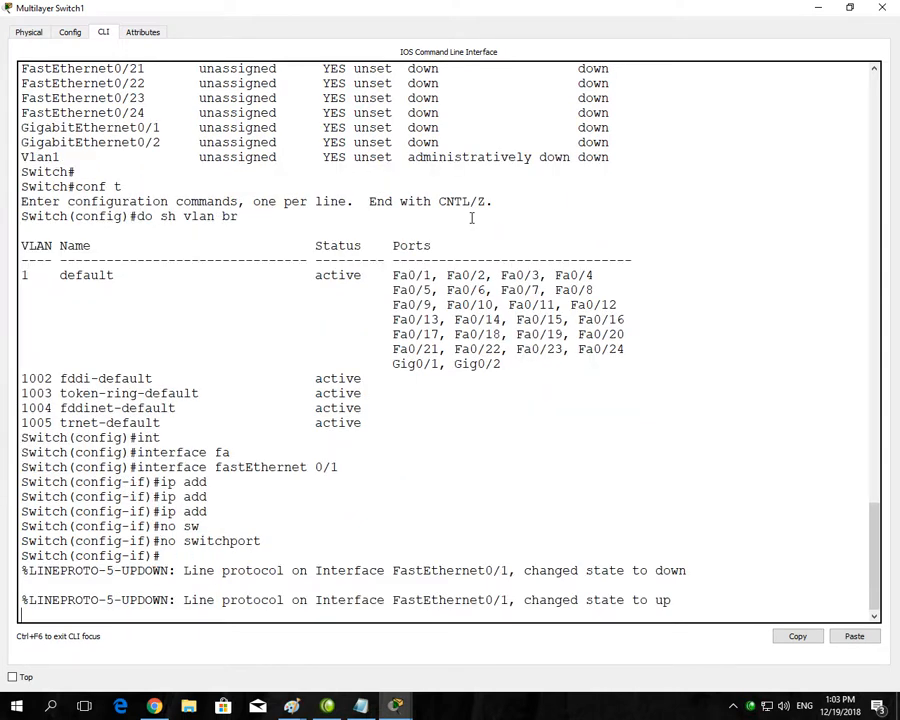
{"action": "key", "text": "Return"}
Assign IP address 10.0.0.1 with mask 255.255.255.0 to FastEthernet0/1, enable it with no sh, and leave interface configuration.
{"action": "type", "text": "ip add"}
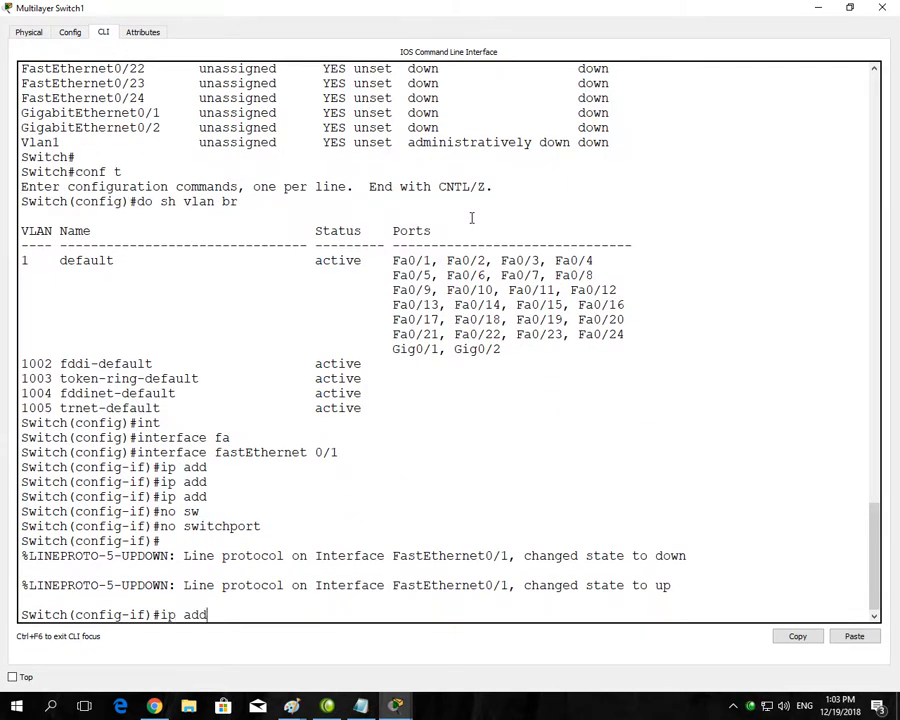
{"action": "key", "text": "Tab"}
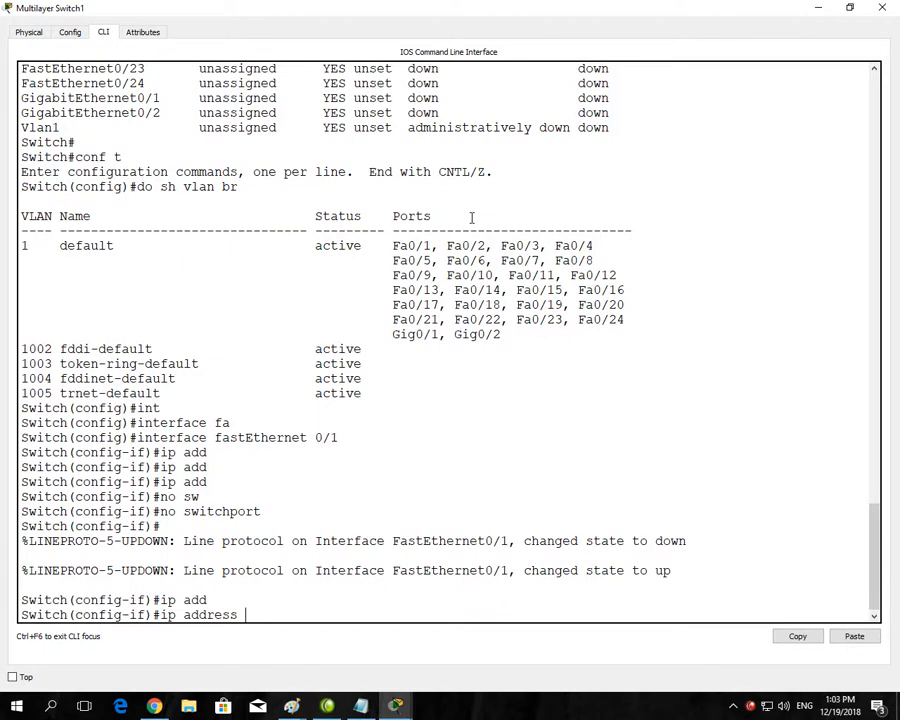
{"action": "type", "text": "10.0.0.1 255.255.255.0"}
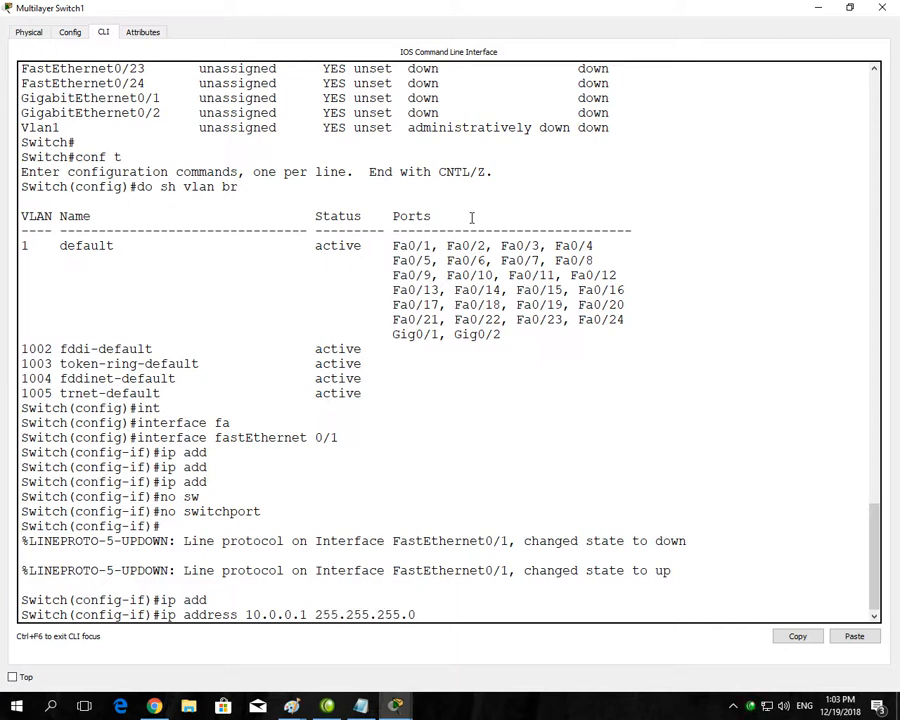
{"action": "key", "text": "Return"}
{"action": "type", "text": "no sh"}
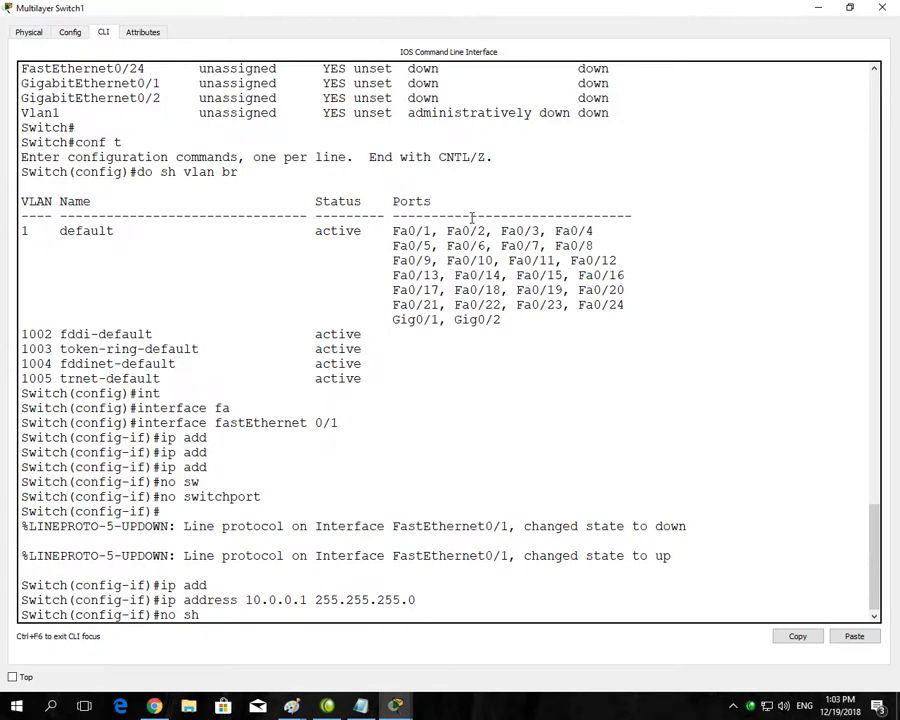
{"action": "key", "text": "Return"}
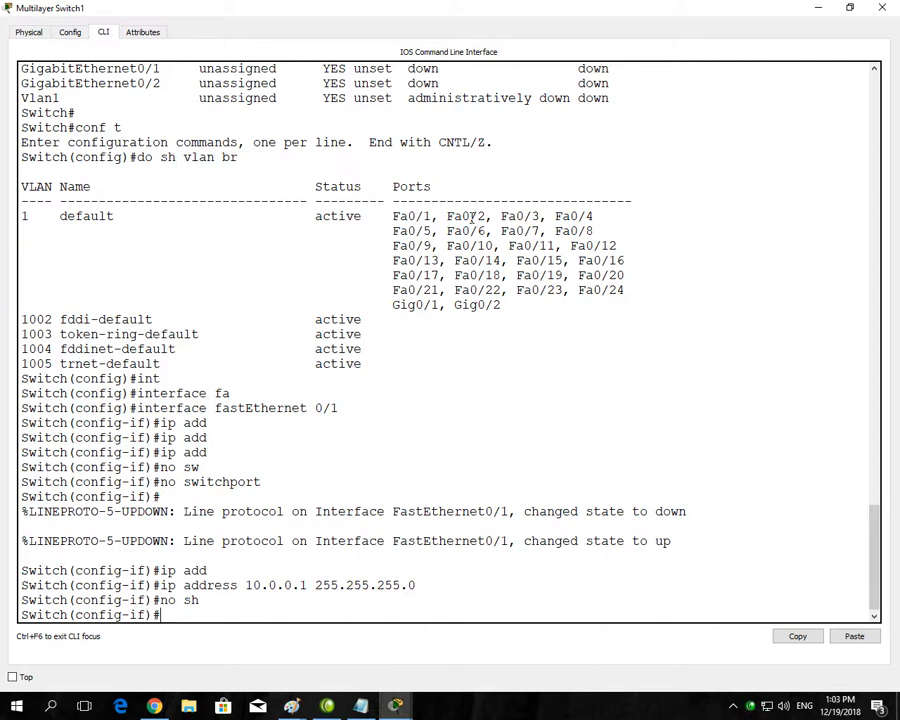
{"action": "type", "text": "exit"}
{"action": "key", "text": "Return"}
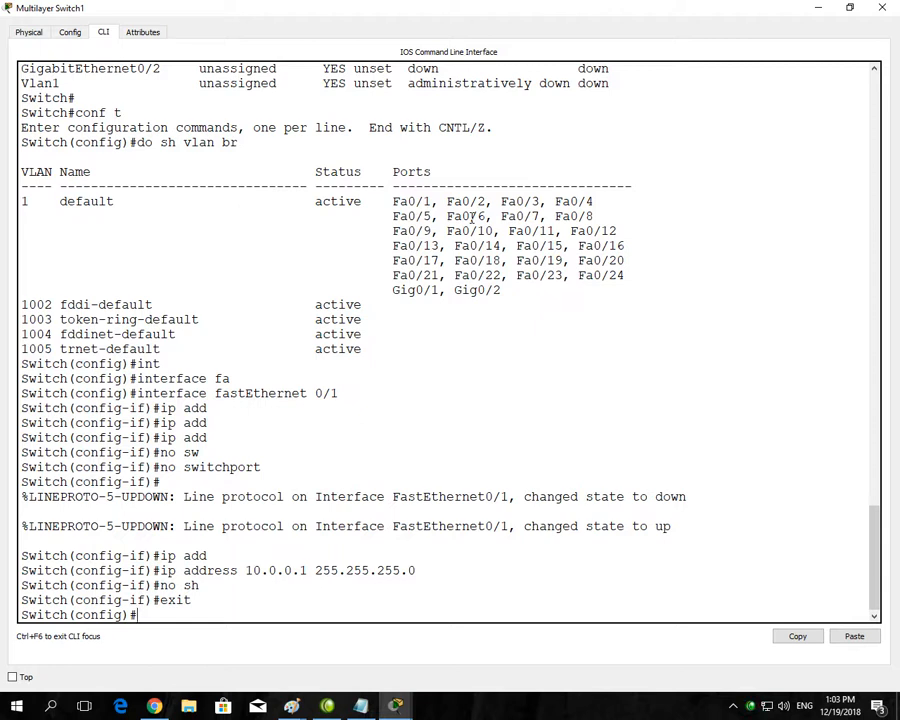
Create a DHCP pool named CCIEA on Multilayer Switch1 with the ip dhcp pool command.
{"action": "key", "text": "Tab"}
{"action": "type", "text": "dh"}
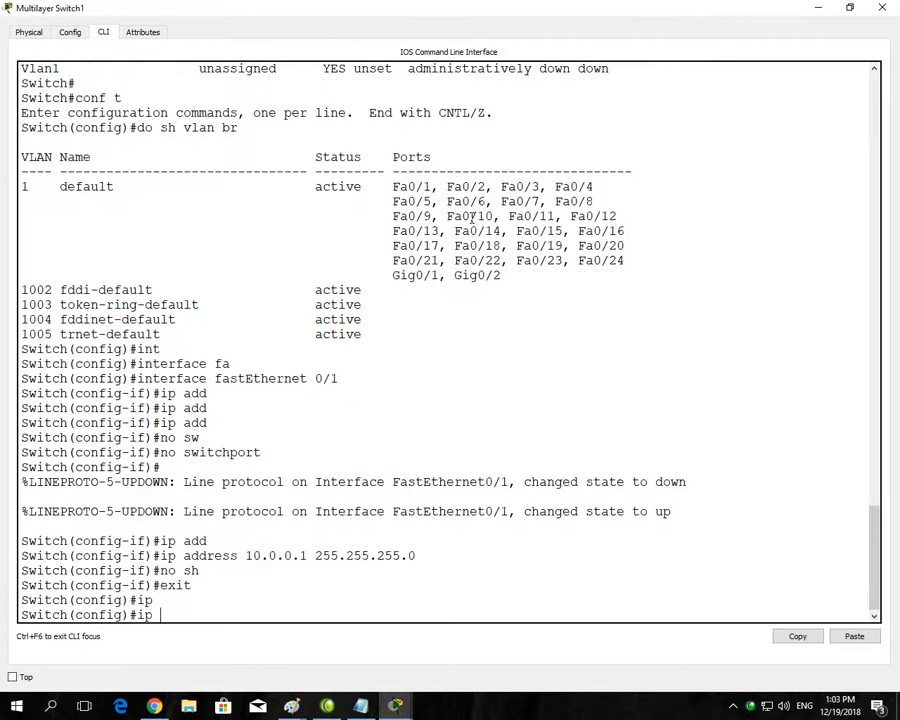
{"action": "key", "text": "Tab"}
{"action": "type", "text": "po"}
{"action": "key", "text": "Tab"}
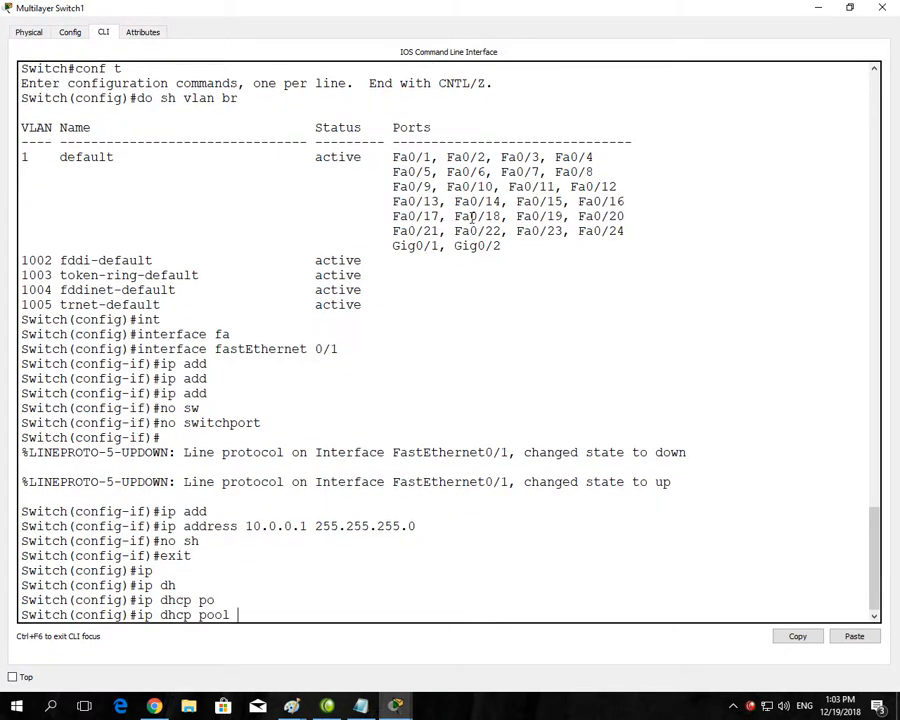
{"action": "type", "text": "CCIEA"}
{"action": "key", "text": "Return"}
Set the CCIEA pool's network to 10.0.0.0 with mask 255.255.255.0.
{"action": "type", "text": "net"}
{"action": "key", "text": "Tab"}
{"action": "type", "text": "10.0.0.0"}
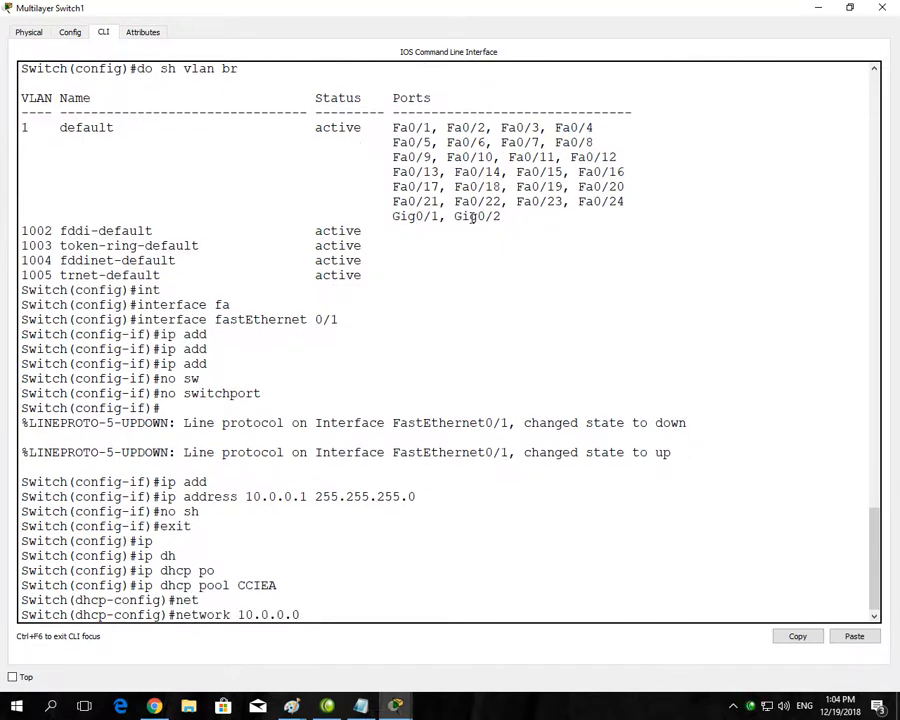
{"action": "type", "text": " 255.255.255.0"}
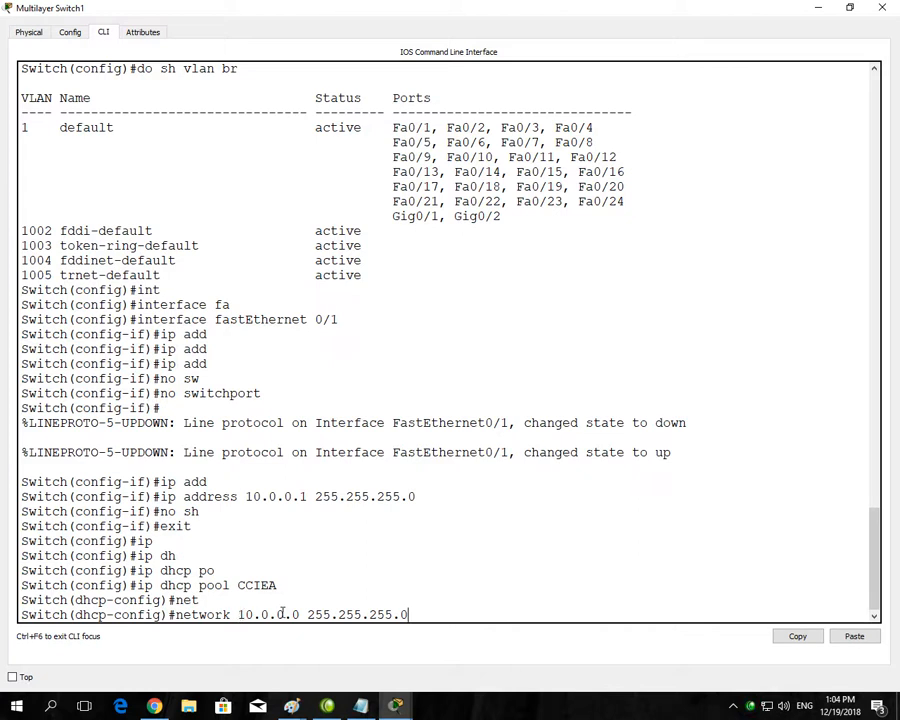
{"action": "key", "text": "Return"}
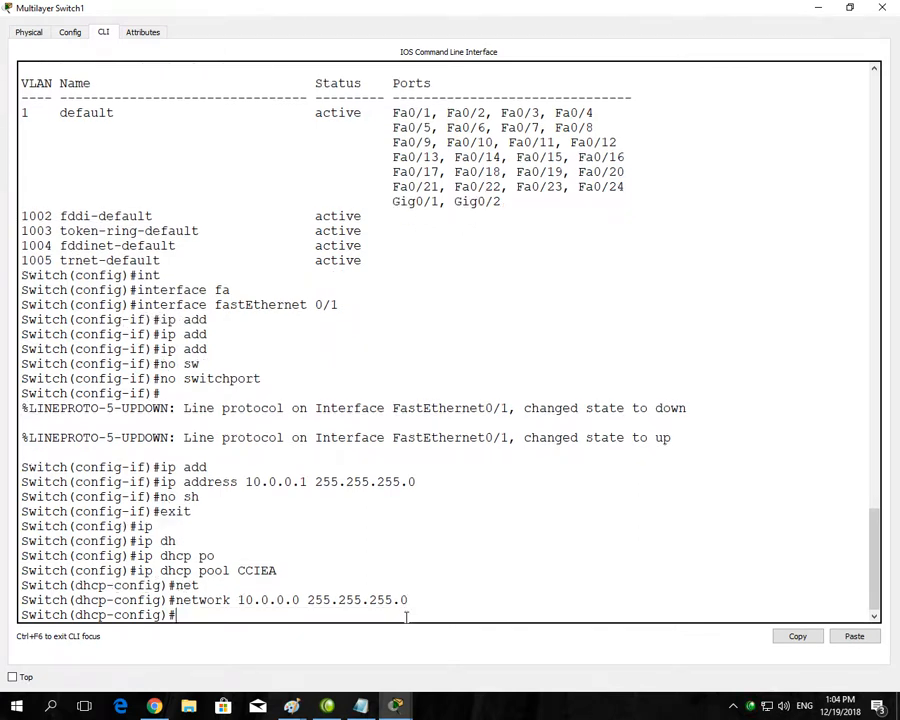
Set the CCIEA pool's default router to 10.0.0.1.
{"action": "type", "text": "de"}
{"action": "key", "text": "Tab"}
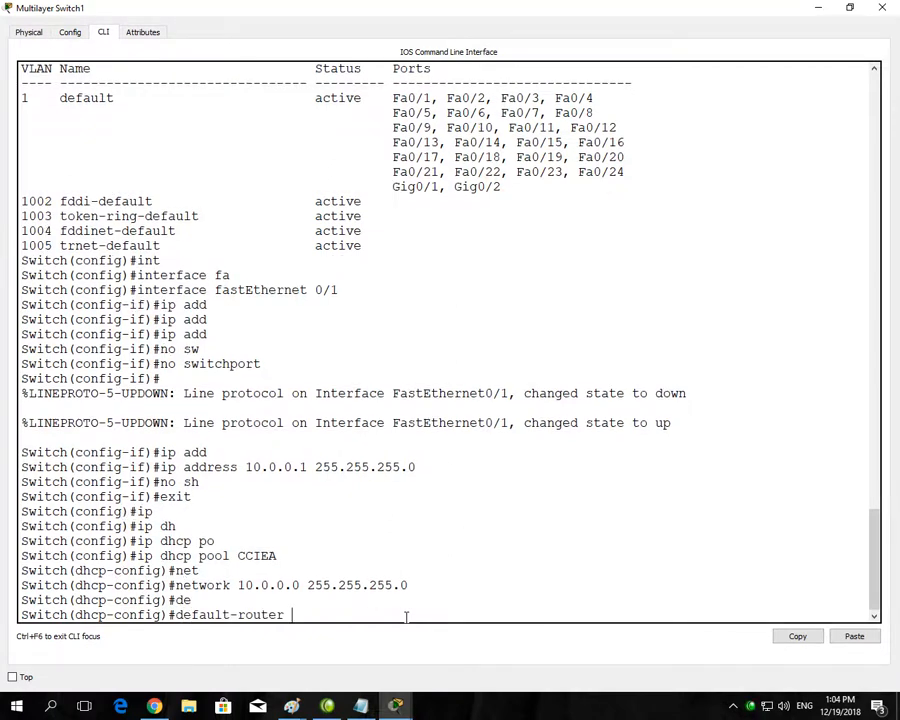
{"action": "type", "text": "10.0.0.1"}
{"action": "key", "text": "Return"}
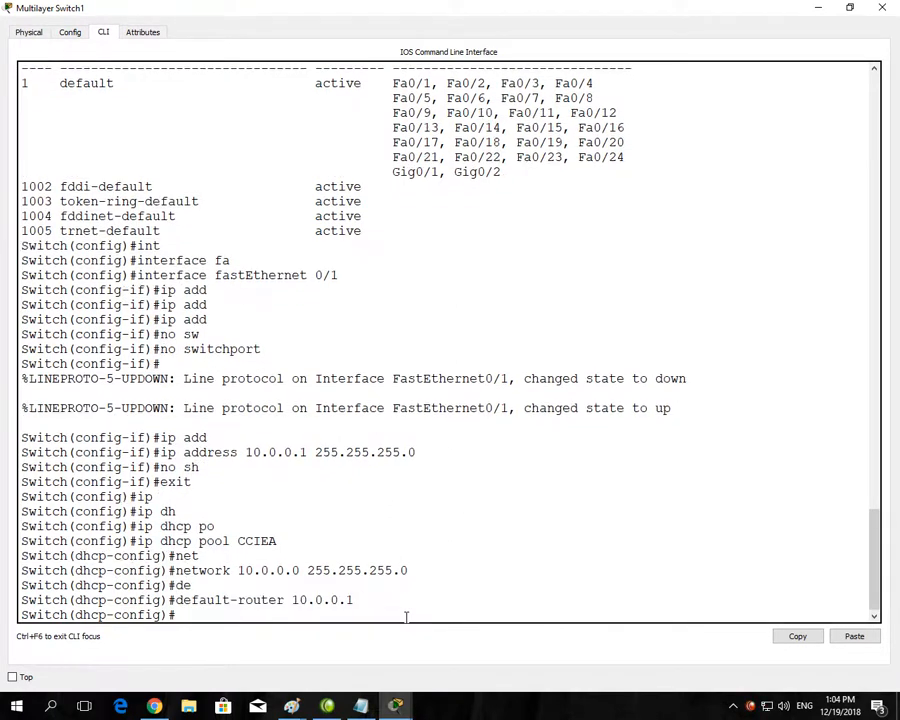
Set the CCIEA pool's DNS server to 10.0.0.10 and leave DHCP pool configuration.
{"action": "type", "text": "dn"}
{"action": "key", "text": "Tab"}
{"action": "type", "text": "19"}
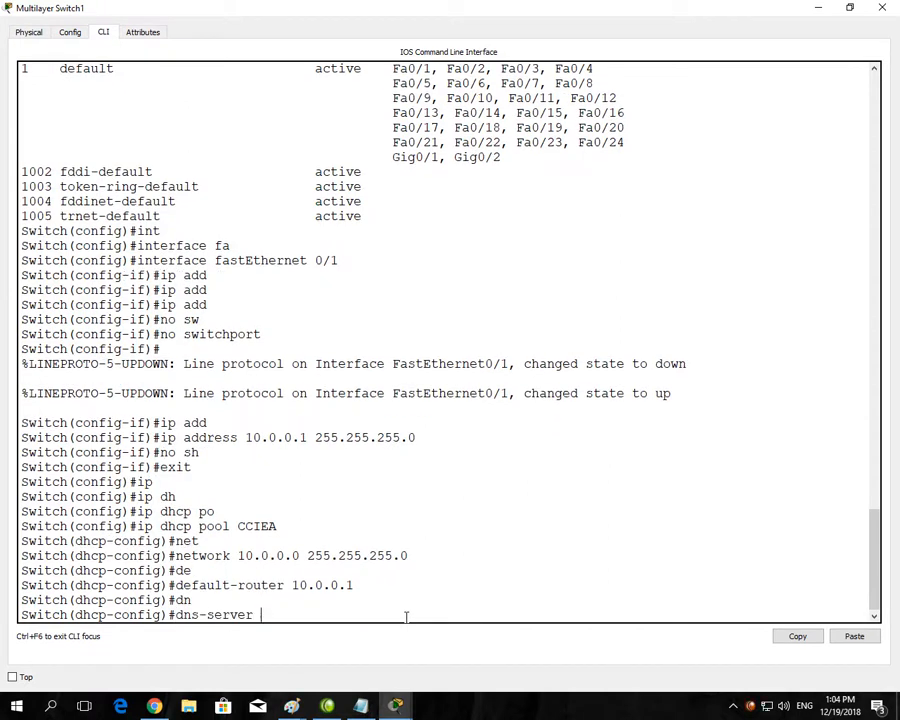
{"action": "key", "text": "BackSpace"}
{"action": "type", "text": "0.0.0.10"}
{"action": "key", "text": "Return"}
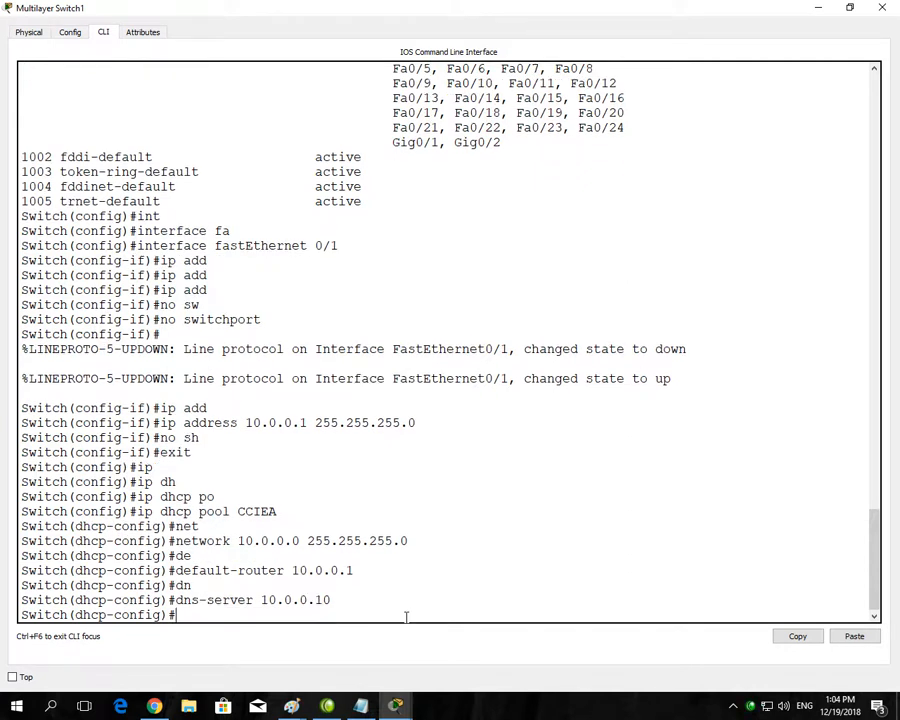
{"action": "type", "text": "exit"}
{"action": "key", "text": "Return"}
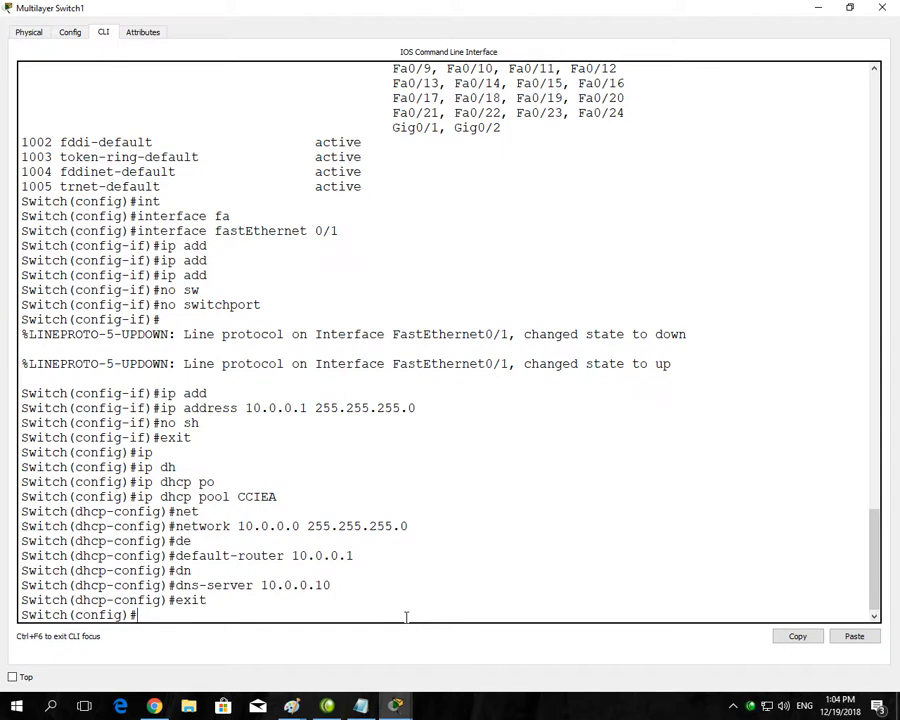
Exclude addresses 10.0.0.1 to 10.0.0.10 from DHCP assignment and exit global configuration mode.
{"action": "type", "text": "ip"}
{"action": "key", "text": "Tab"}
{"action": "type", "text": "dh"}
{"action": "key", "text": "Tab"}
{"action": "type", "text": "ex"}
{"action": "key", "text": "Tab"}
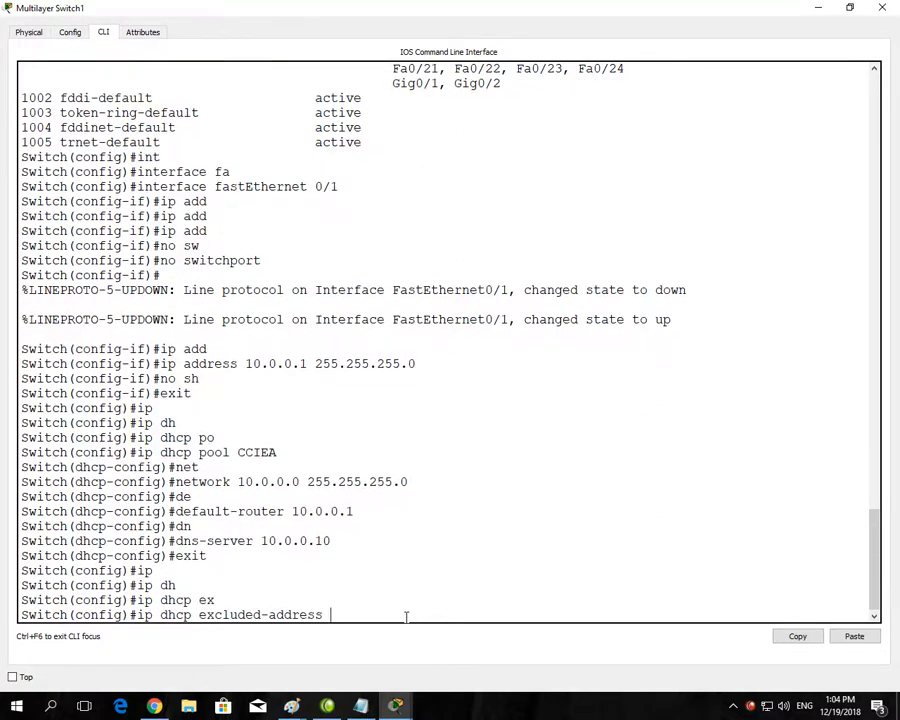
{"action": "type", "text": "10.0.0.1 10.0.0.10"}
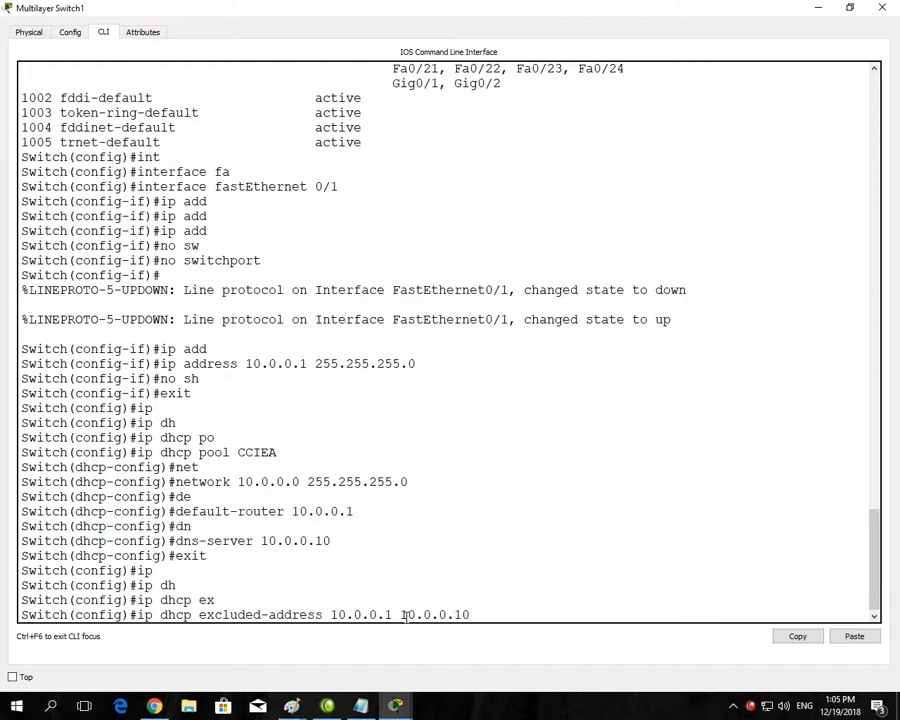
{"action": "key", "text": "Return"}
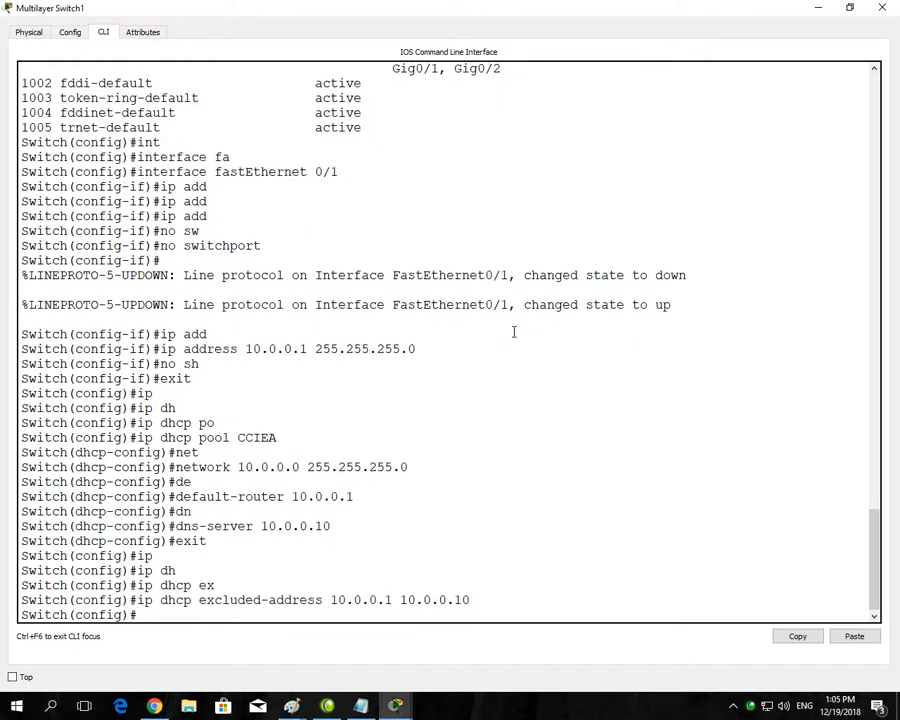
{"action": "type", "text": "exit"}
{"action": "key", "text": "Return"}
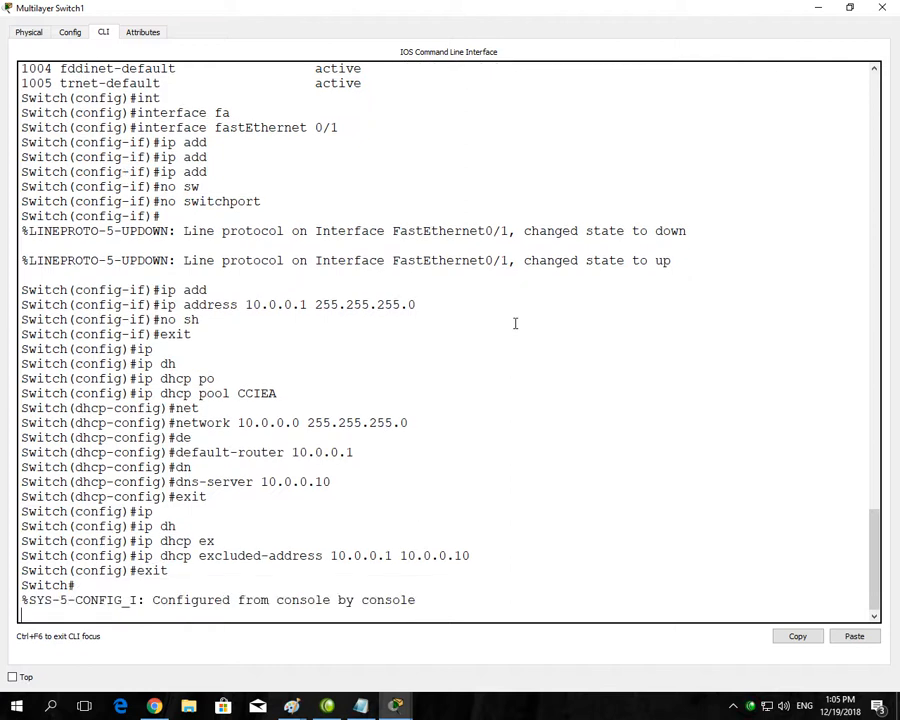
Leave the switch's CLI window and set PC4's IPv4 configuration to DHCP.
{"action": "left_click", "coordinate": [603, 710]}
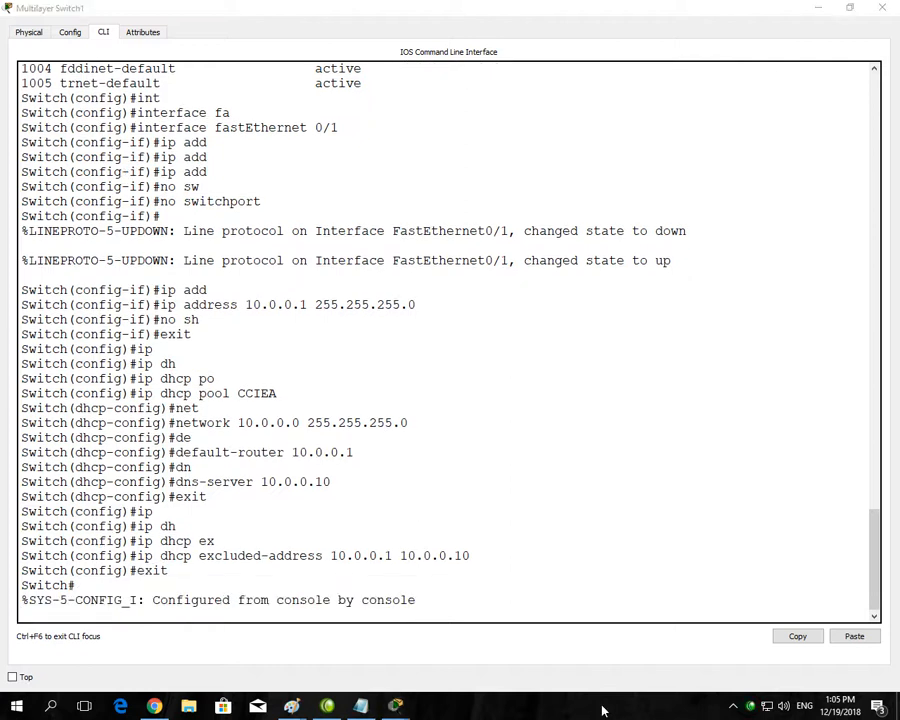
{"action": "left_click", "coordinate": [816, 8]}
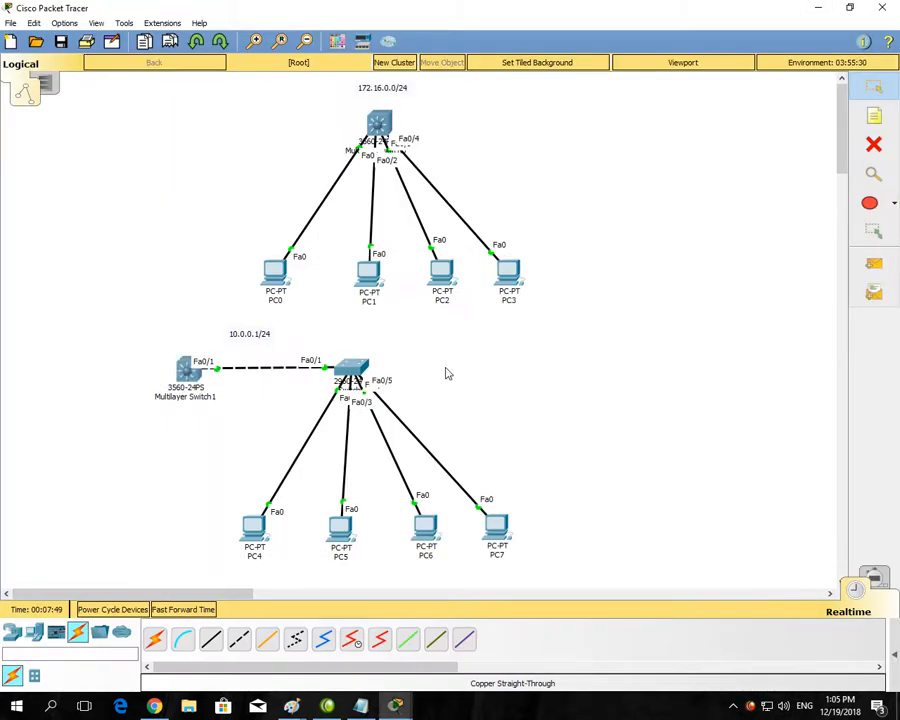
{"action": "left_click", "coordinate": [254, 534]}
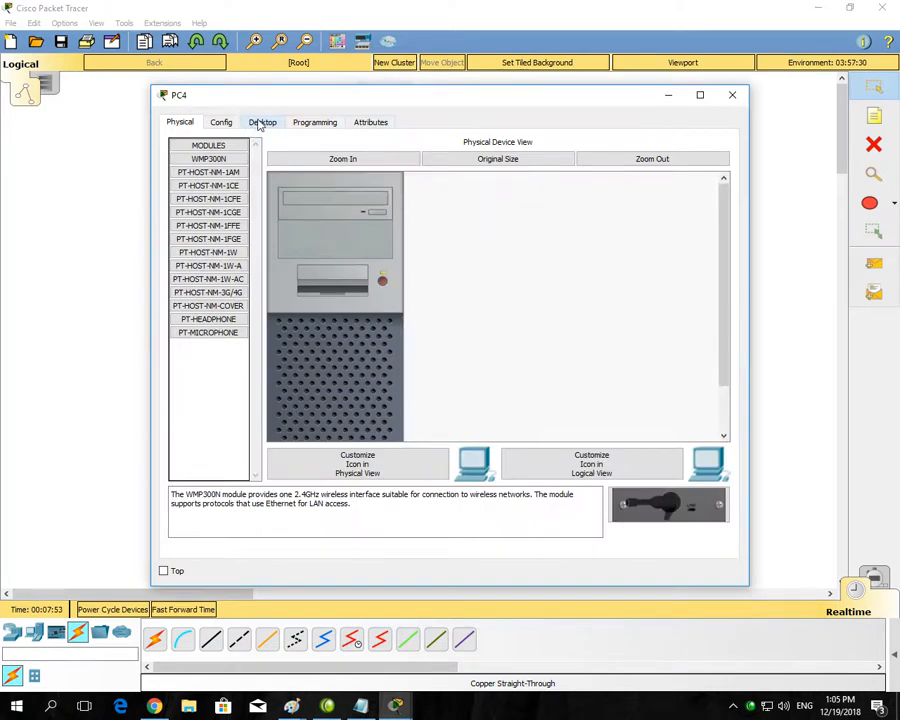
{"action": "left_click", "coordinate": [261, 122]}
{"action": "left_click", "coordinate": [229, 172]}
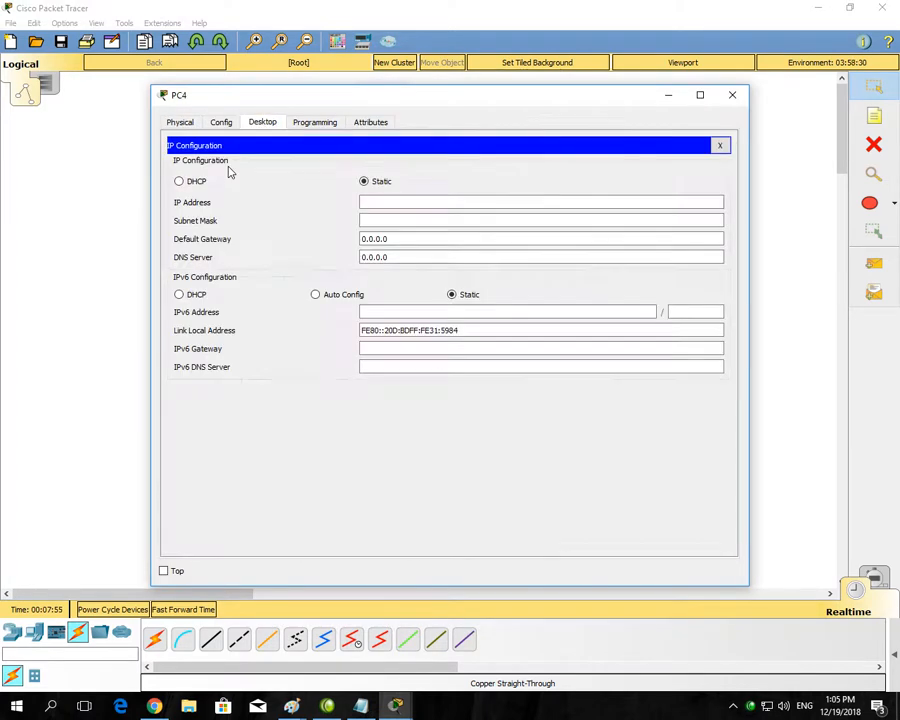
{"action": "left_click", "coordinate": [203, 181]}
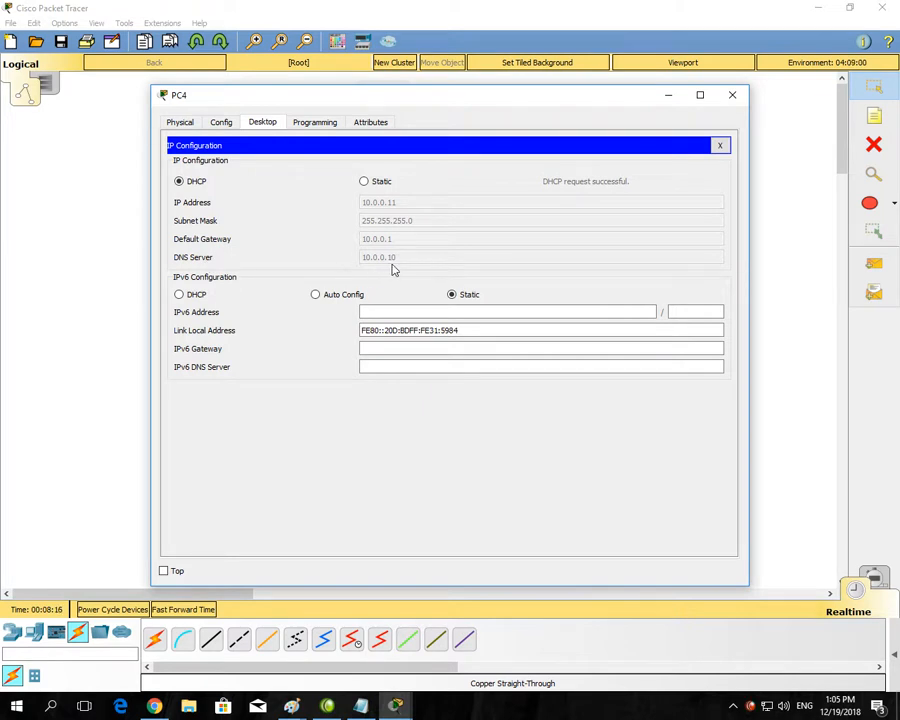
{"action": "left_click", "coordinate": [733, 94]}
Set PC5's IPv4 configuration to DHCP and close its window.
{"action": "left_click", "coordinate": [350, 532]}
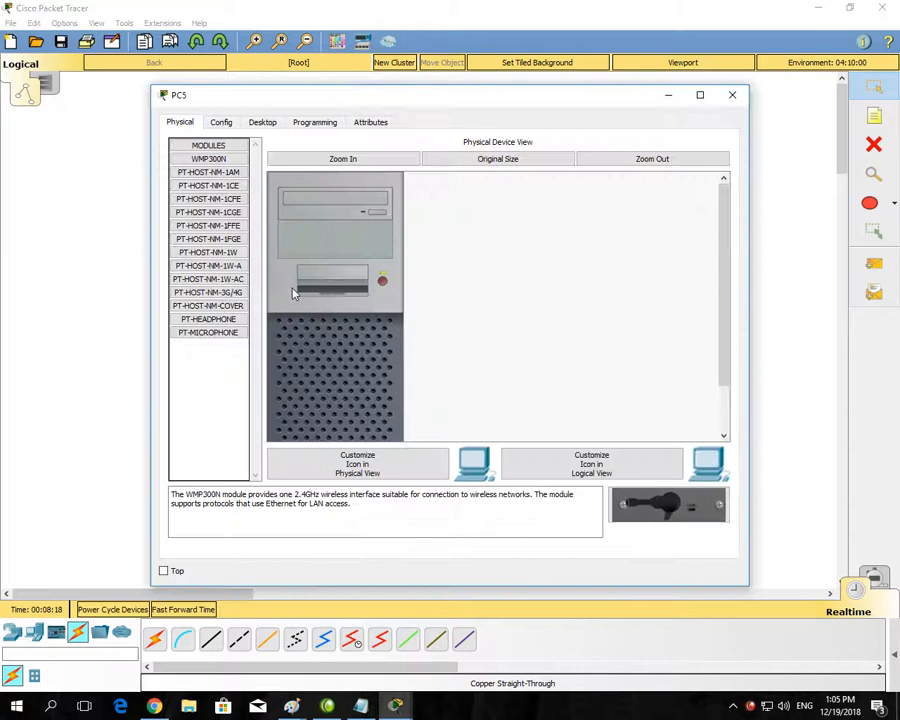
{"action": "left_click", "coordinate": [262, 122]}
{"action": "left_click", "coordinate": [214, 180]}
{"action": "left_click", "coordinate": [186, 181]}
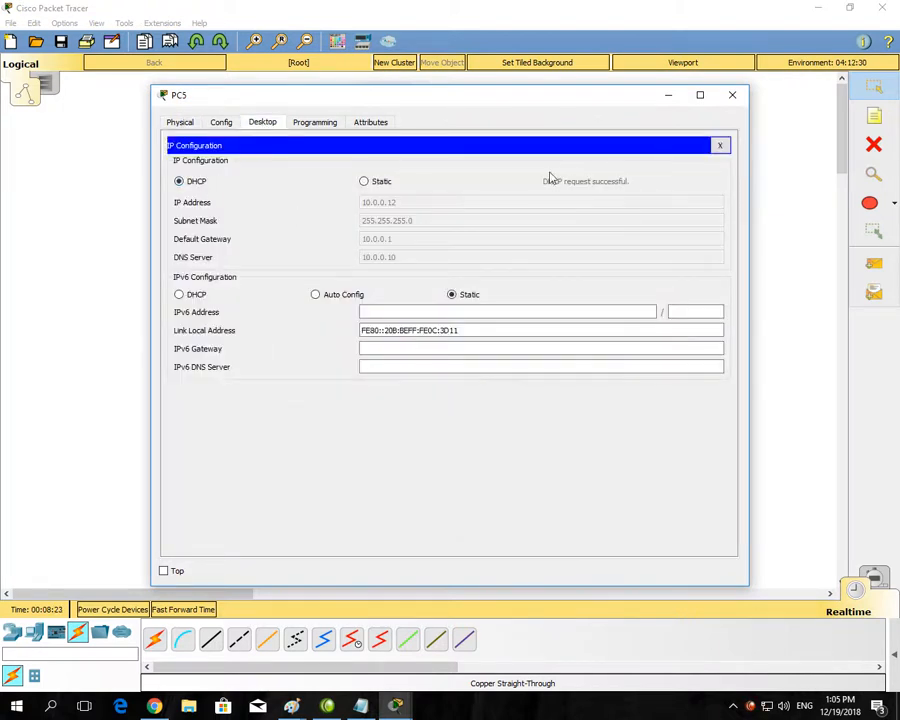
{"action": "left_click", "coordinate": [733, 94]}
Set PC6's IPv4 configuration to DHCP and close its window.
{"action": "left_click", "coordinate": [421, 539]}
{"action": "left_click", "coordinate": [262, 122]}
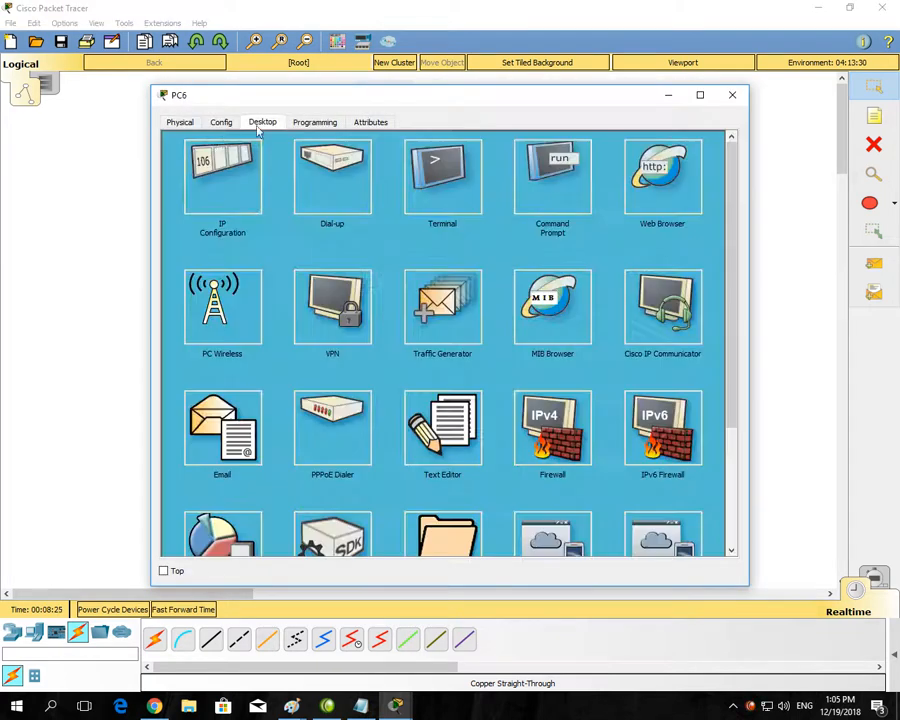
{"action": "left_click", "coordinate": [214, 180]}
{"action": "left_click", "coordinate": [185, 182]}
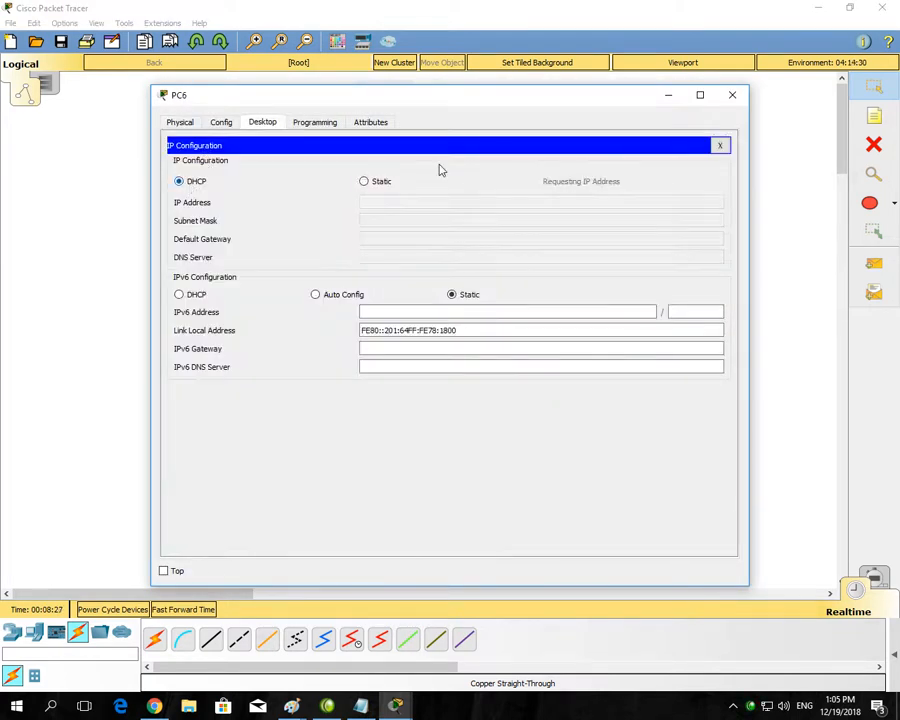
{"action": "left_click", "coordinate": [732, 95]}
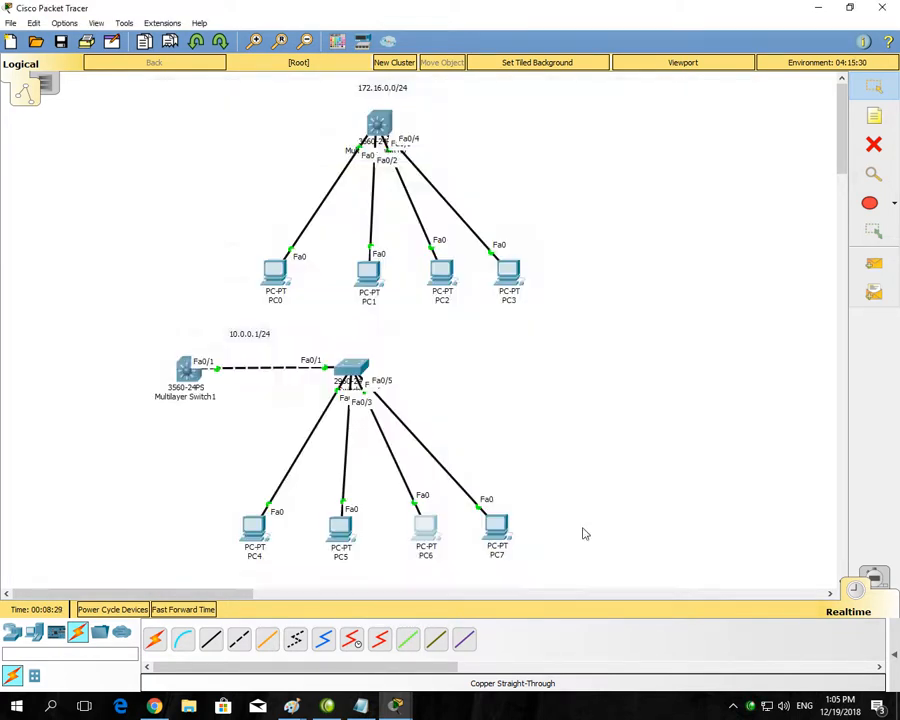
Set PC7's IPv4 configuration to DHCP and close its window.
{"action": "left_click", "coordinate": [493, 528]}
{"action": "left_click", "coordinate": [262, 122]}
{"action": "left_click", "coordinate": [218, 165]}
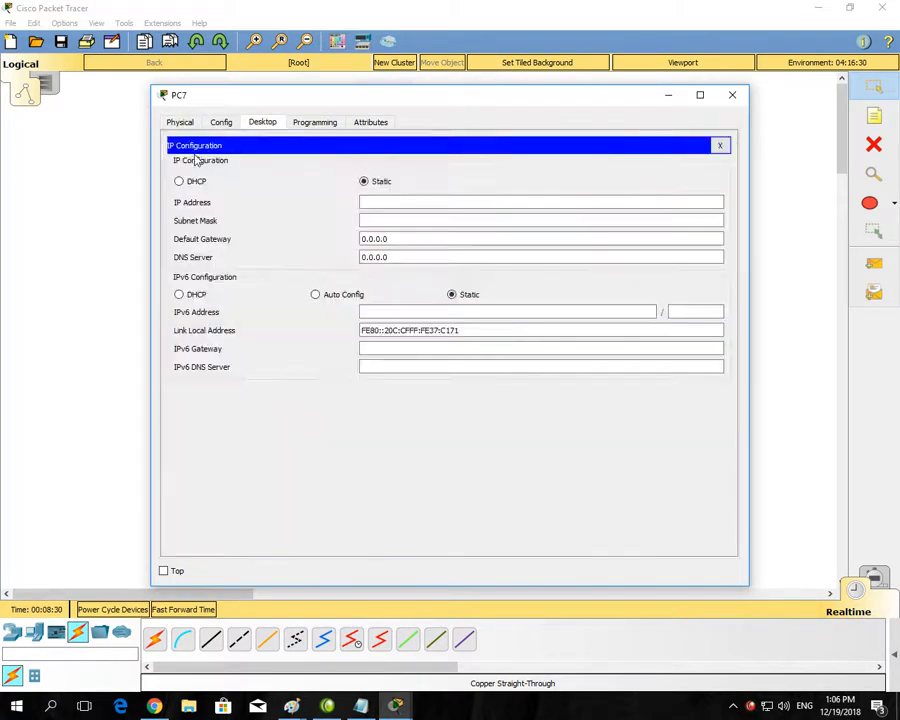
{"action": "left_click", "coordinate": [194, 181]}
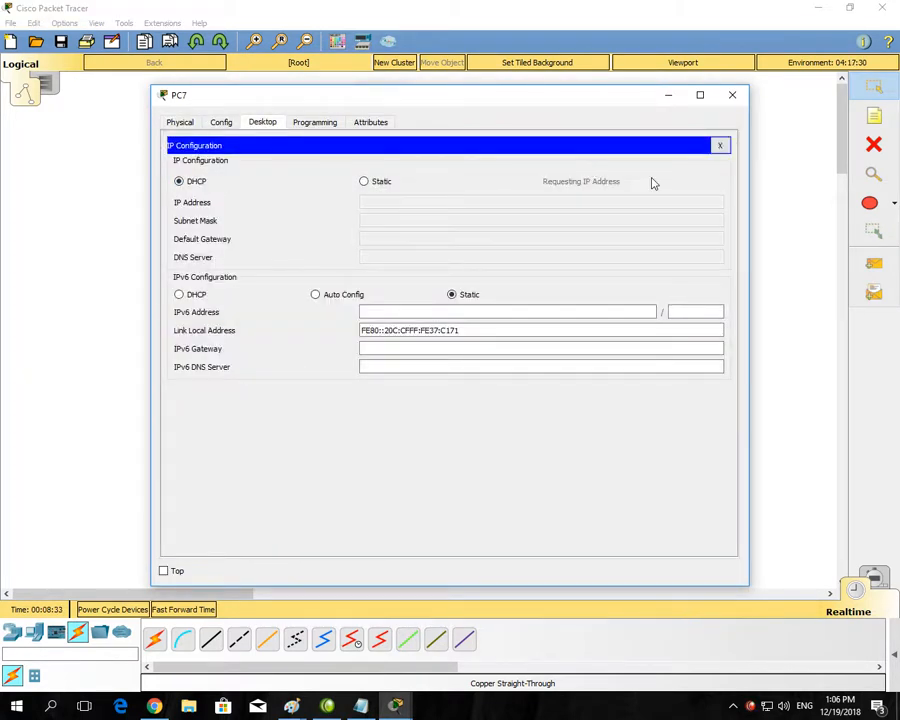
{"action": "left_click", "coordinate": [732, 95]}
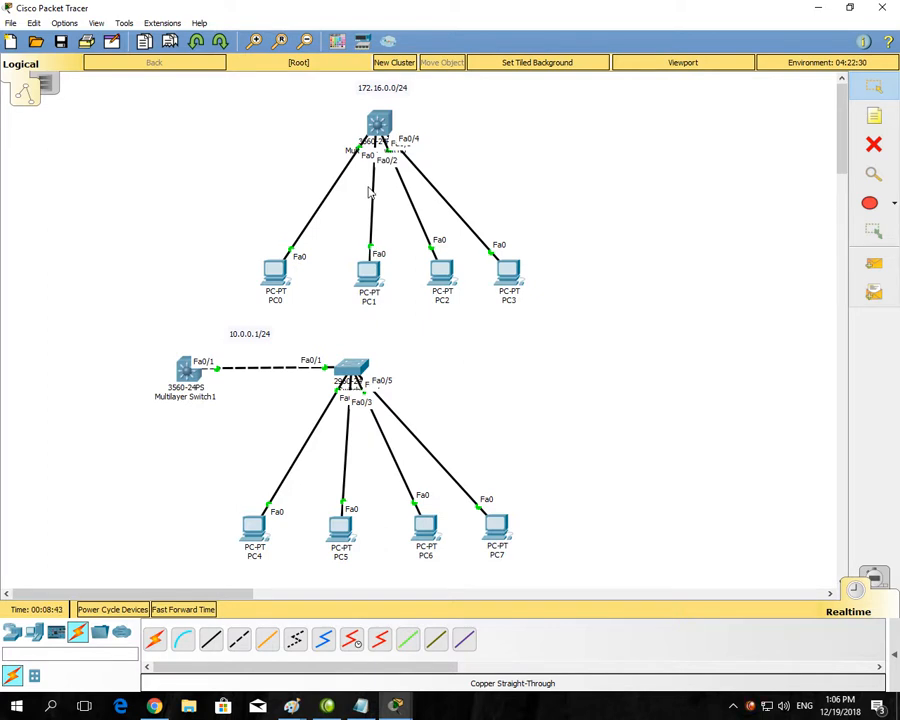
Open the CLI of Multilayer Switch0 in a maximized window and enter global configuration mode.
{"action": "mouse_move", "coordinate": [381, 125]}
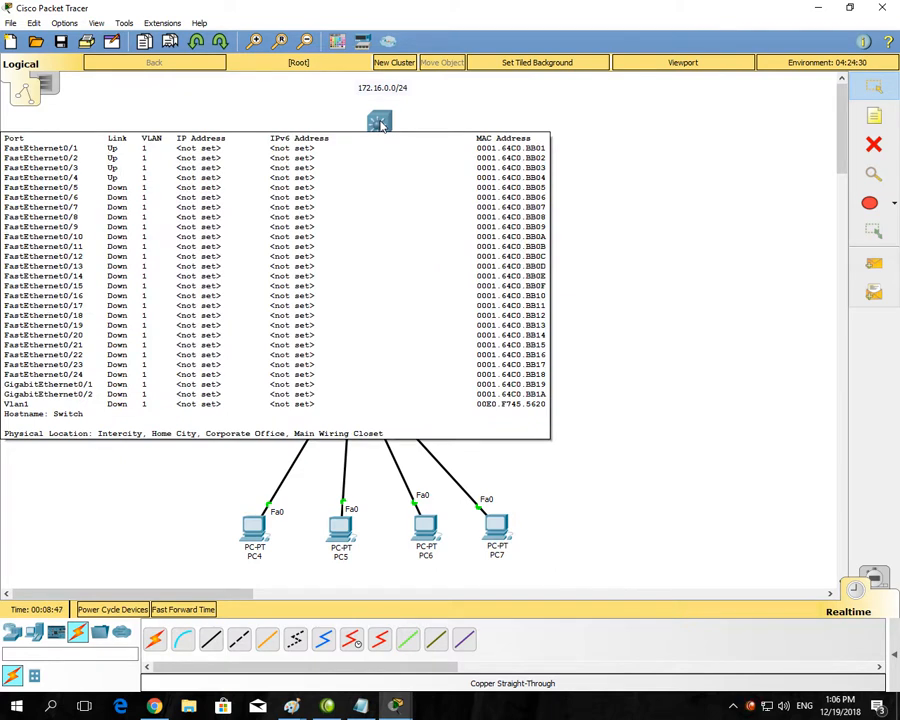
{"action": "left_click", "coordinate": [381, 125]}
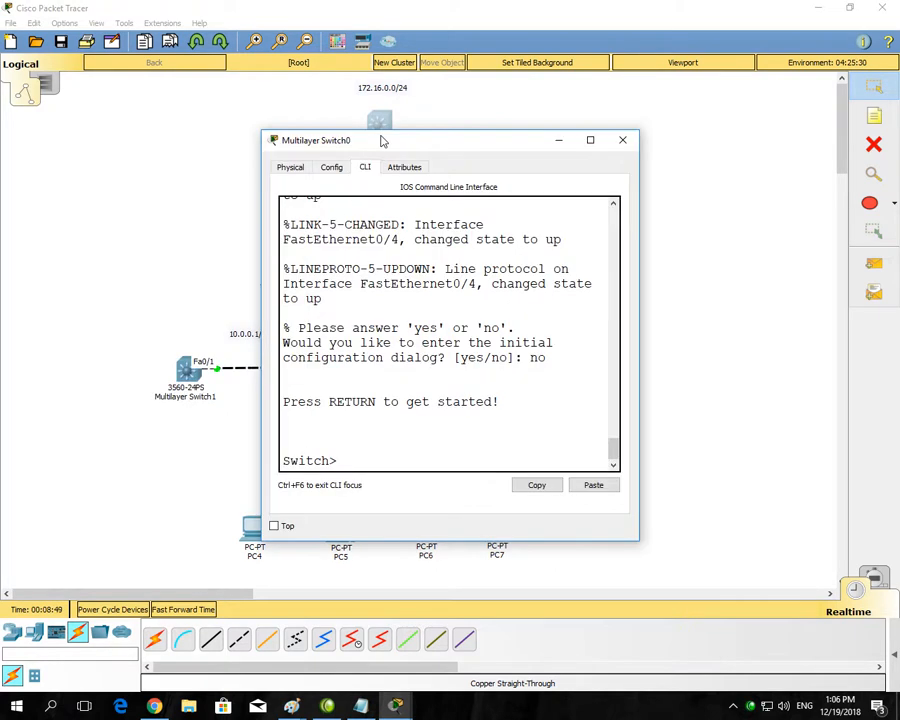
{"action": "double_click", "coordinate": [380, 138]}
{"action": "type", "text": "en"}
{"action": "key", "text": "Return"}
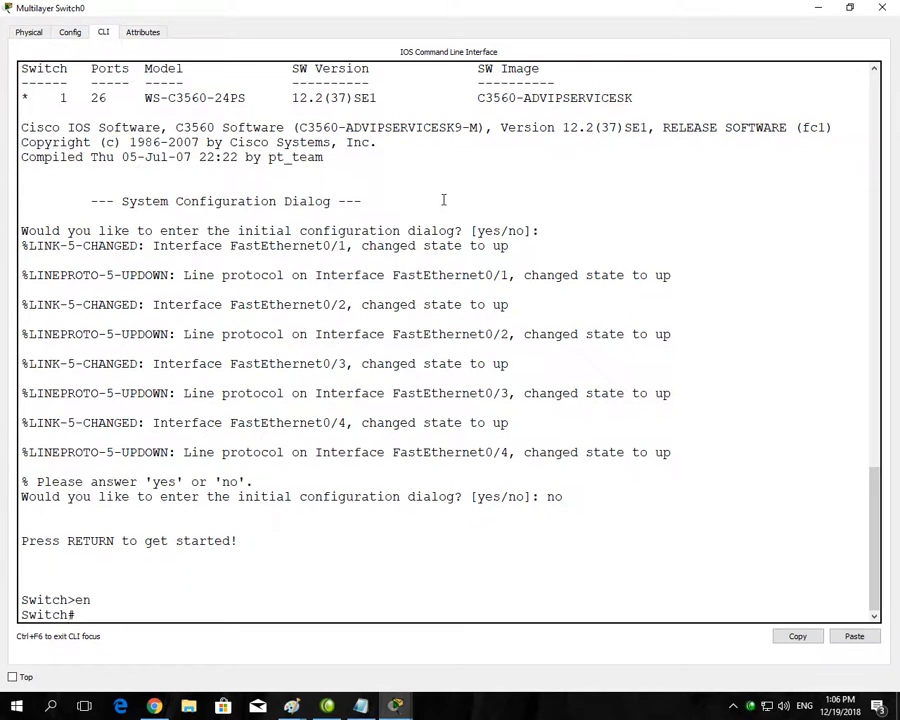
{"action": "key", "text": "Return"}
{"action": "type", "text": "conf t"}
{"action": "key", "text": "Return"}
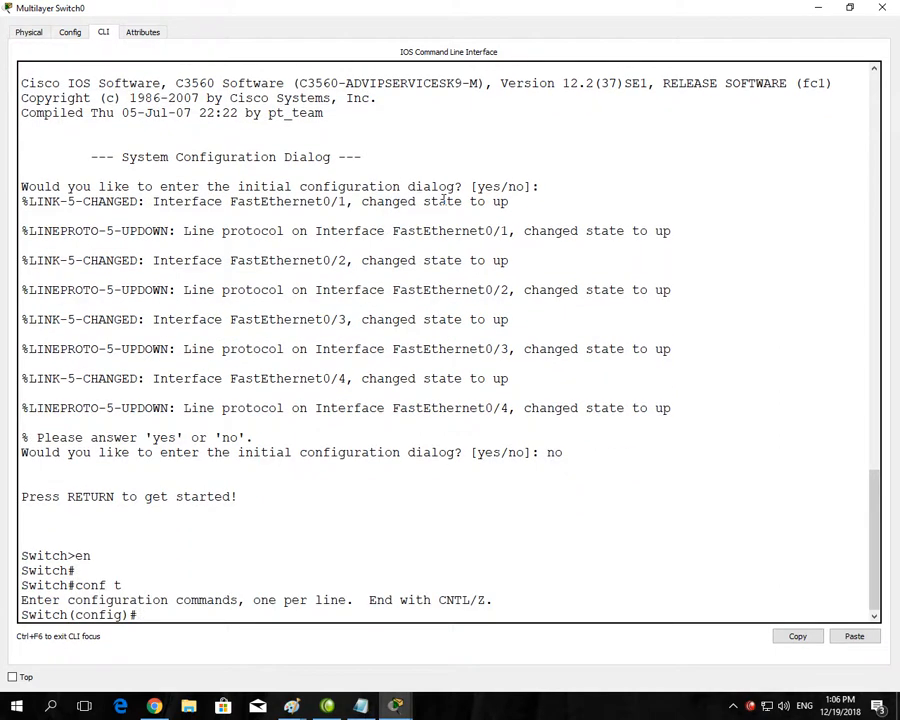
Enter interface configuration mode for VLAN 1 on Multilayer Switch0.
{"action": "type", "text": "in"}
{"action": "key", "text": "Tab"}
{"action": "type", "text": "vl"}
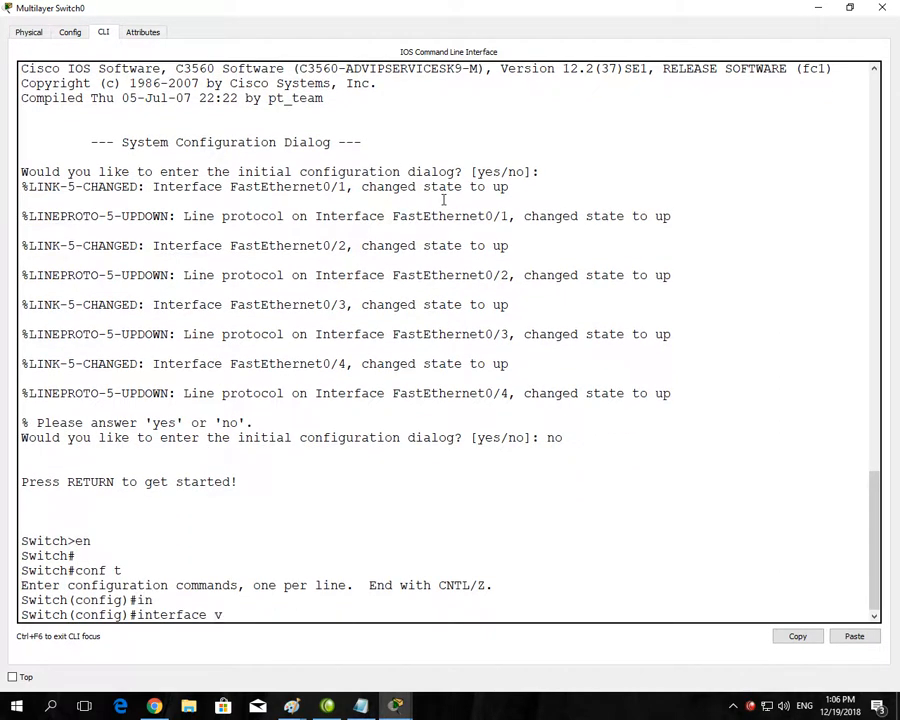
{"action": "key", "text": "Tab"}
{"action": "type", "text": "1"}
{"action": "key", "text": "Return"}
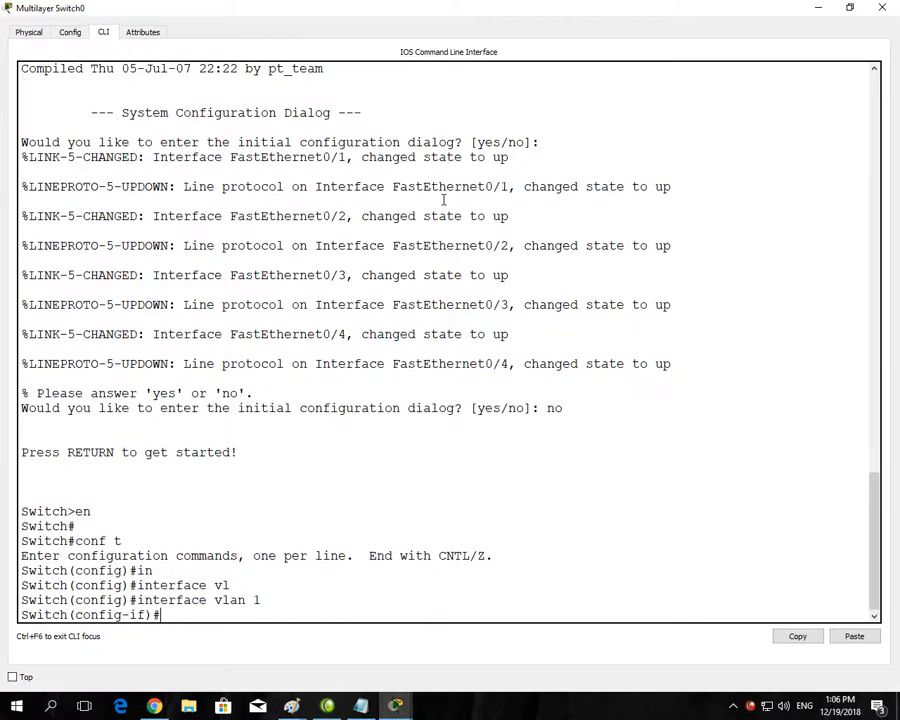
{"action": "type", "text": "net"}
{"action": "key", "text": "Tab"}
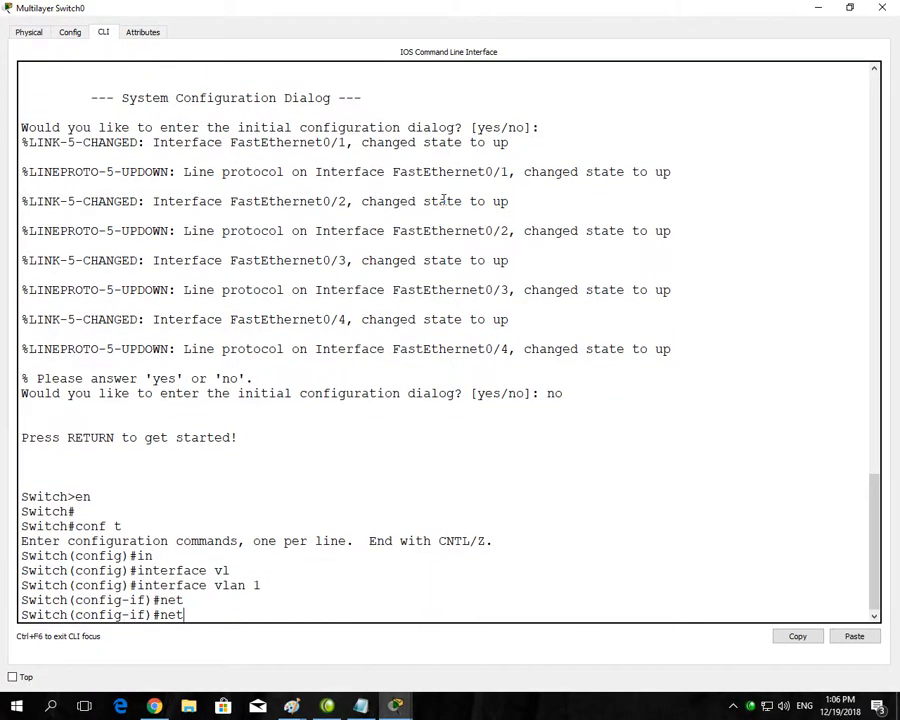
{"action": "left_click_drag", "start_coordinate": [396, 12], "coordinate": [420, 317]}
{"action": "double_click", "coordinate": [420, 316]}
{"action": "key", "text": "Tab"}
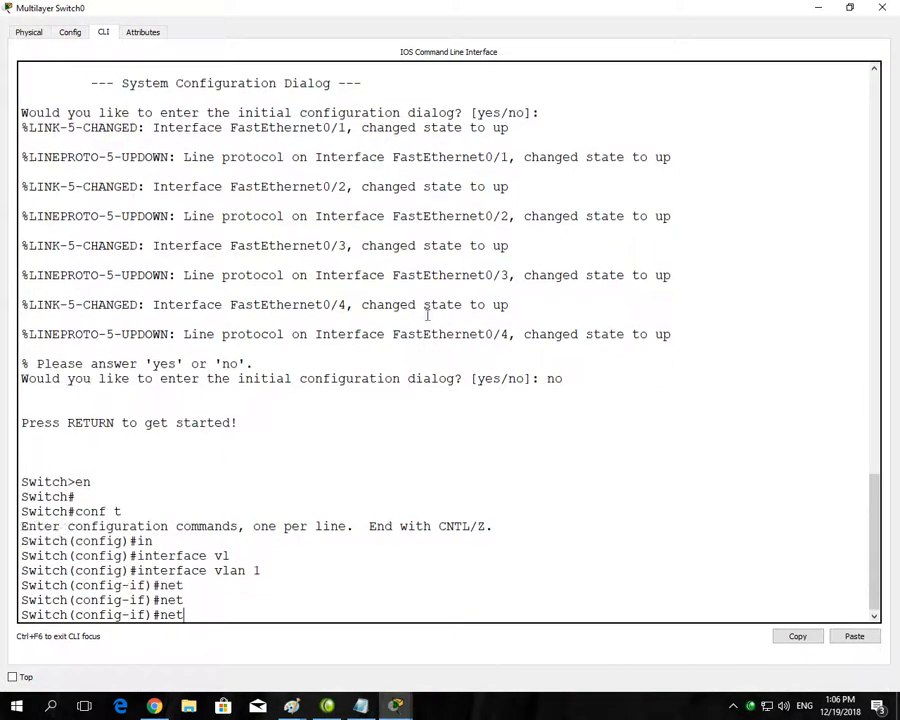
{"action": "key", "text": "BackSpace"}
{"action": "key", "text": "BackSpace"}
{"action": "key", "text": "BackSpace"}
Assign IP address 172.16.0.1 with mask 255.255.255.0 to the VLAN 1 interface.
{"action": "type", "text": "ip add"}
{"action": "key", "text": "Tab"}
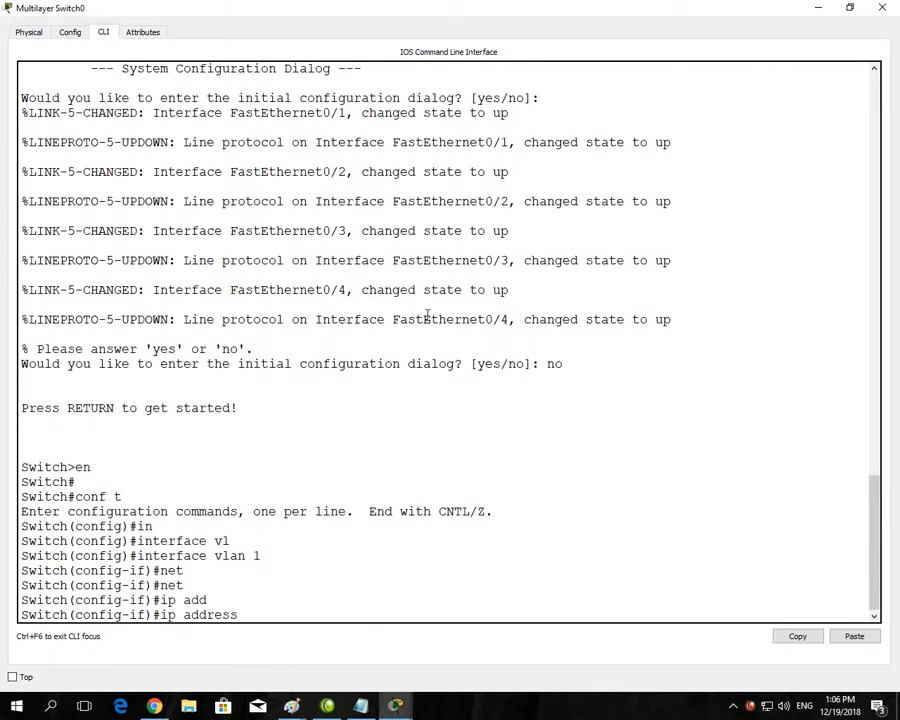
{"action": "type", "text": "172.16.0.1 255.255.255.0"}
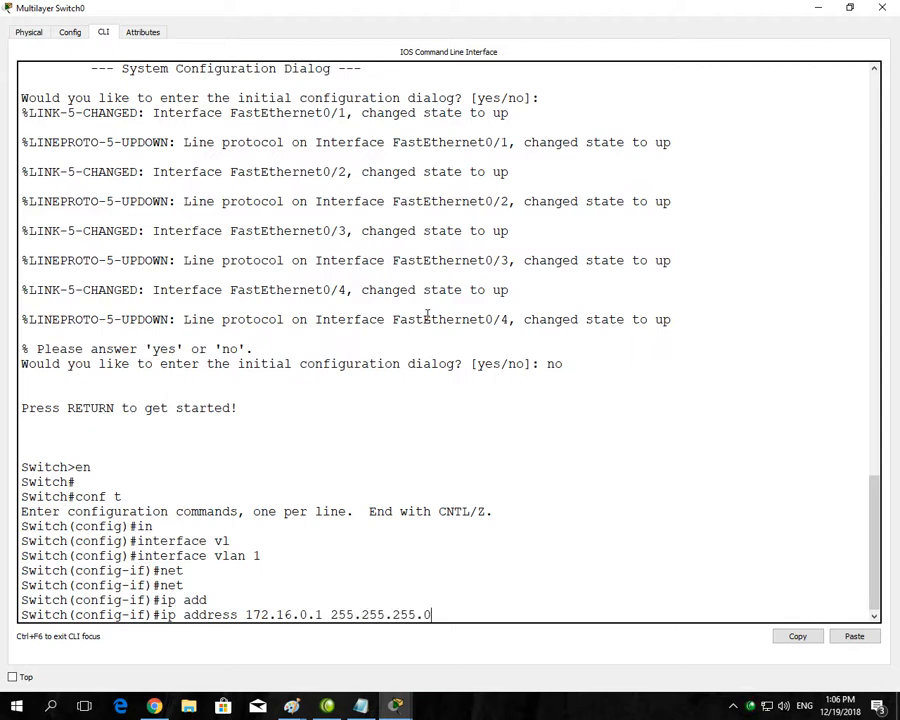
{"action": "key", "text": "Return"}
Enable the VLAN 1 interface with no shutdown and return to global configuration mode.
{"action": "type", "text": "no sh"}
{"action": "key", "text": "Return"}
{"action": "key", "text": "Return"}
{"action": "type", "text": "exit"}
{"action": "key", "text": "Return"}
Create a DHCP pool named CCIEA on Multilayer Switch0.
{"action": "type", "text": "ip dh"}
{"action": "key", "text": "Tab"}
{"action": "type", "text": "p"}
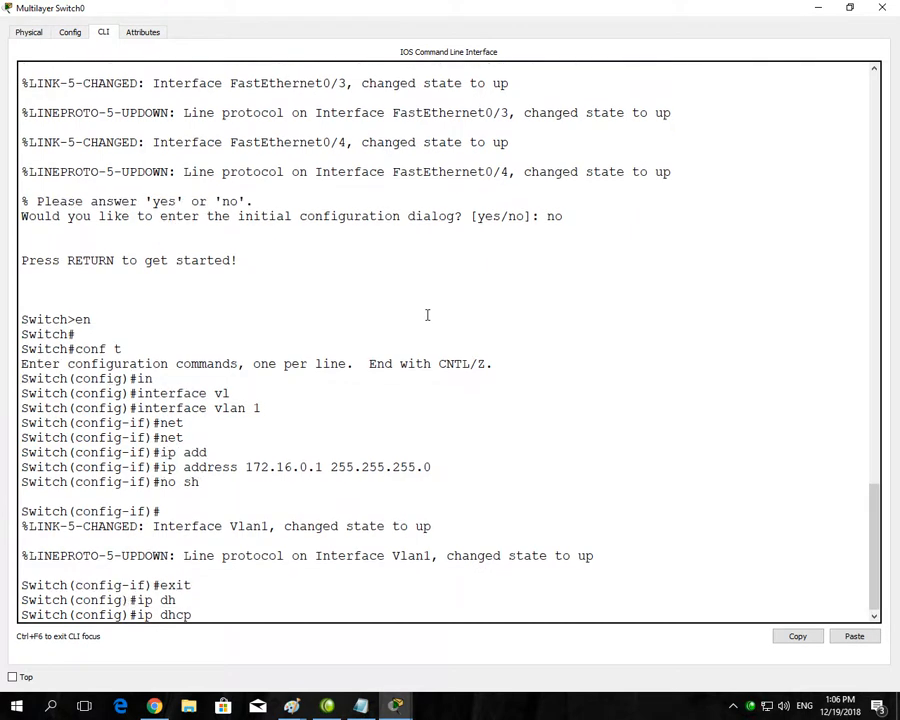
{"action": "key", "text": "Tab"}
{"action": "type", "text": "CI"}
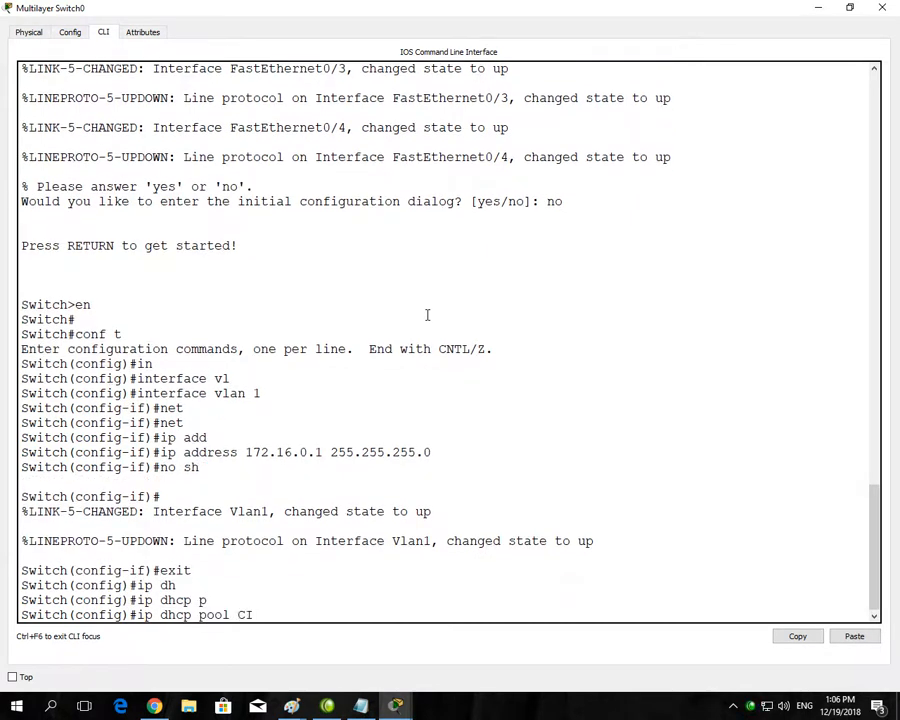
{"action": "key", "text": "BackSpace"}
{"action": "type", "text": "CIEA"}
{"action": "key", "text": "Return"}
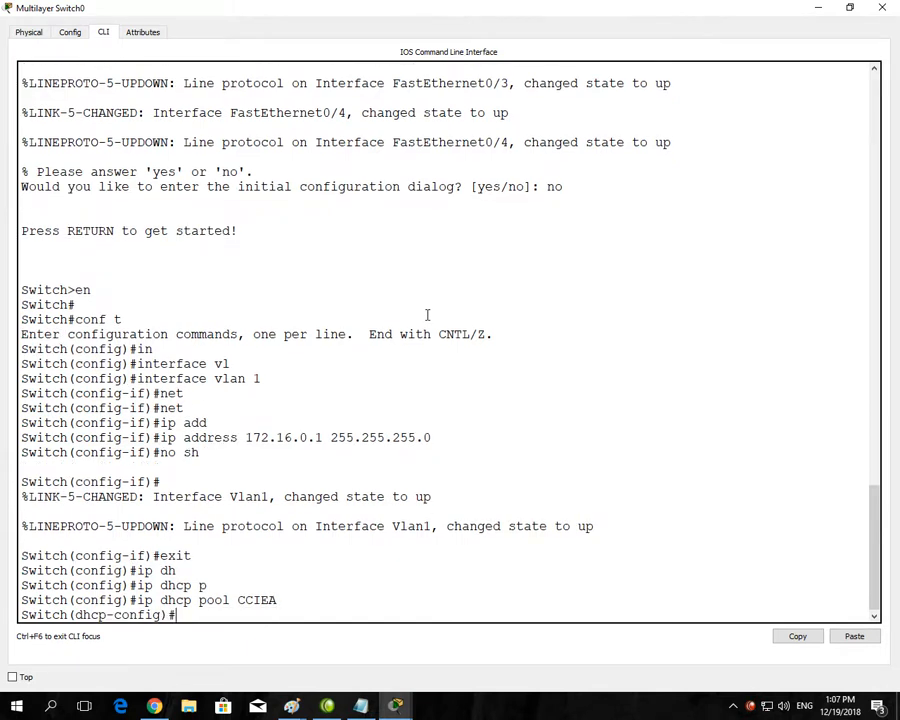
Set the CCIEA pool's network to 172.16.0.0 with mask 255.255.255.0.
{"action": "type", "text": "net"}
{"action": "key", "text": "Tab"}
{"action": "type", "text": "172"}
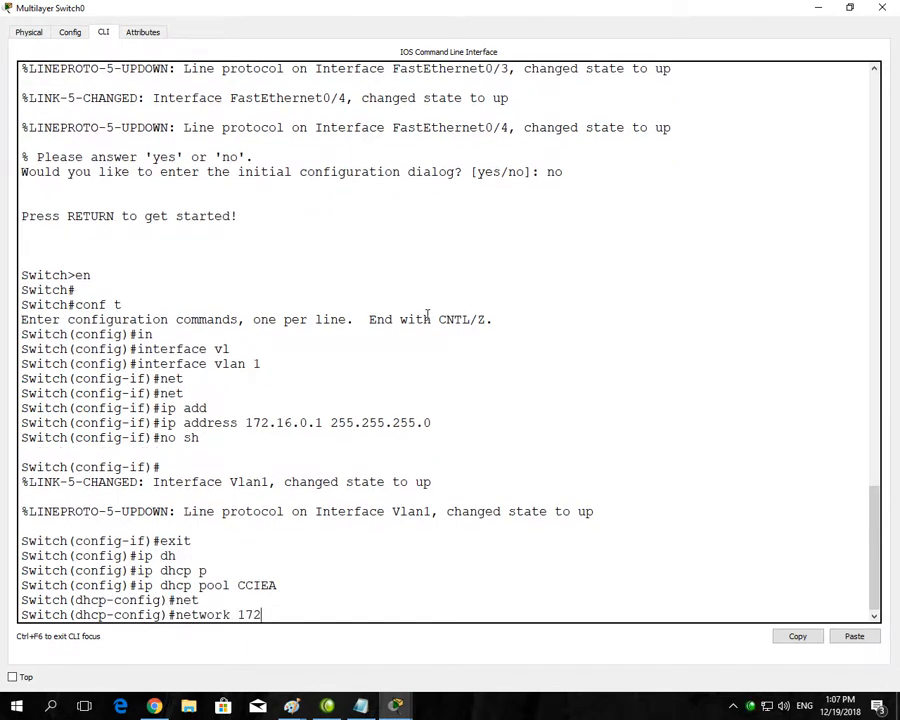
{"action": "type", "text": ".16.0.0"}
{"action": "type", "text": " 255.255.2"}
{"action": "type", "text": "55.255.0"}
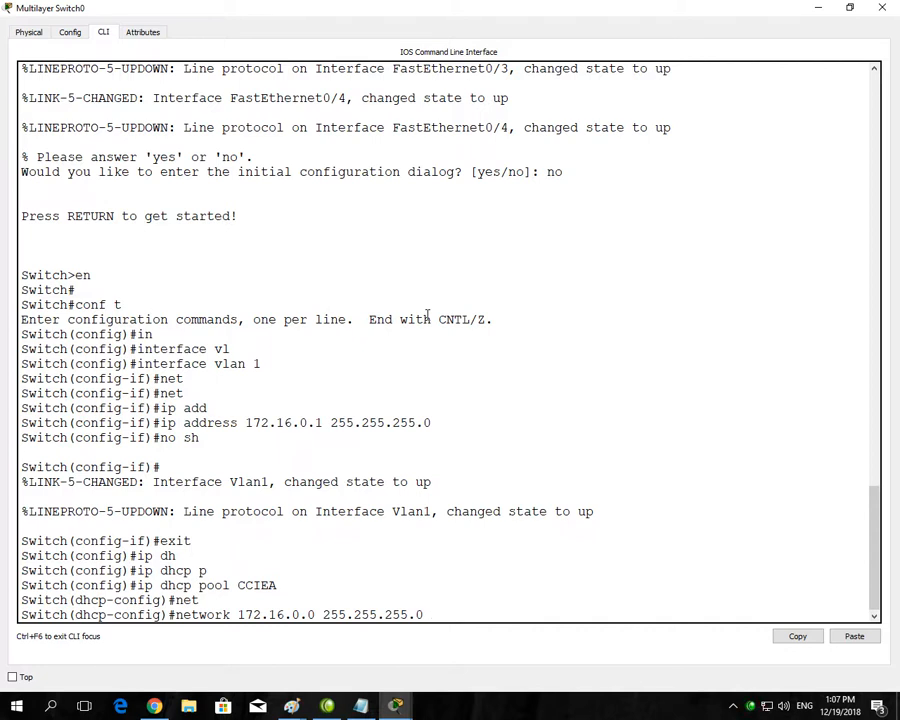
{"action": "key", "text": "Return"}
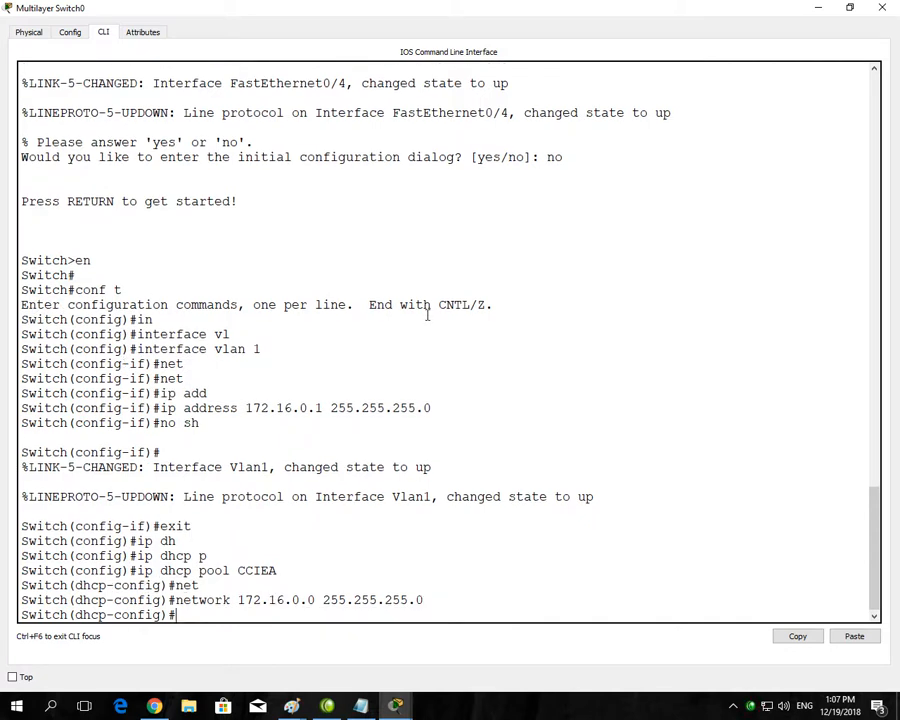
Set the CCIEA pool's default router to 172.16.0.1.
{"action": "type", "text": "de"}
{"action": "key", "text": "Tab"}
{"action": "type", "text": "17"}
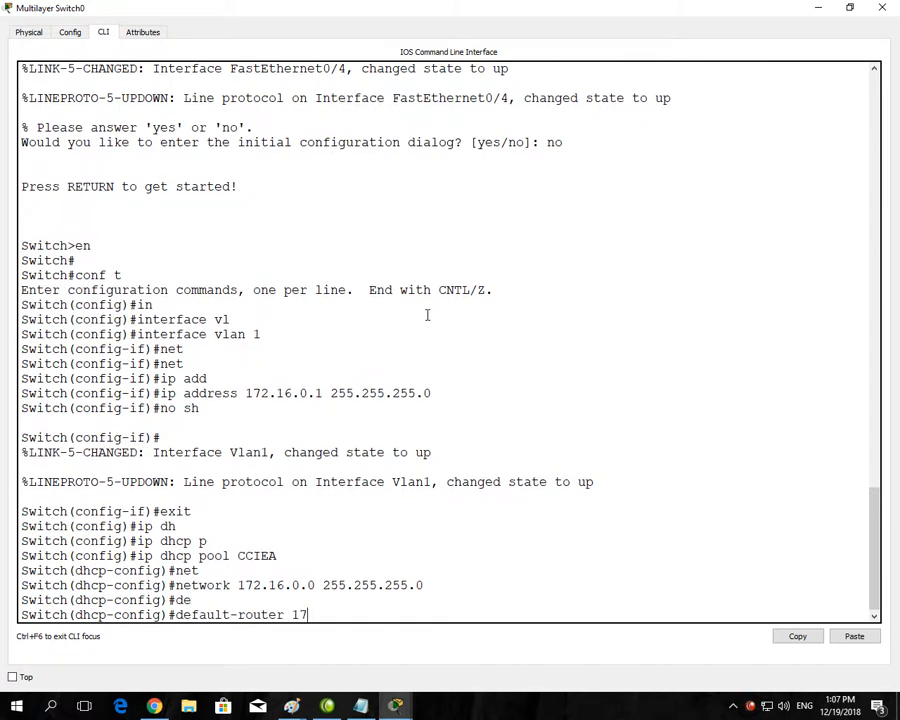
{"action": "type", "text": "2.16"}
{"action": "key", "text": "BackSpace"}
{"action": "key", "text": "BackSpace"}
{"action": "type", "text": ".16.0."}
{"action": "key", "text": "Return"}
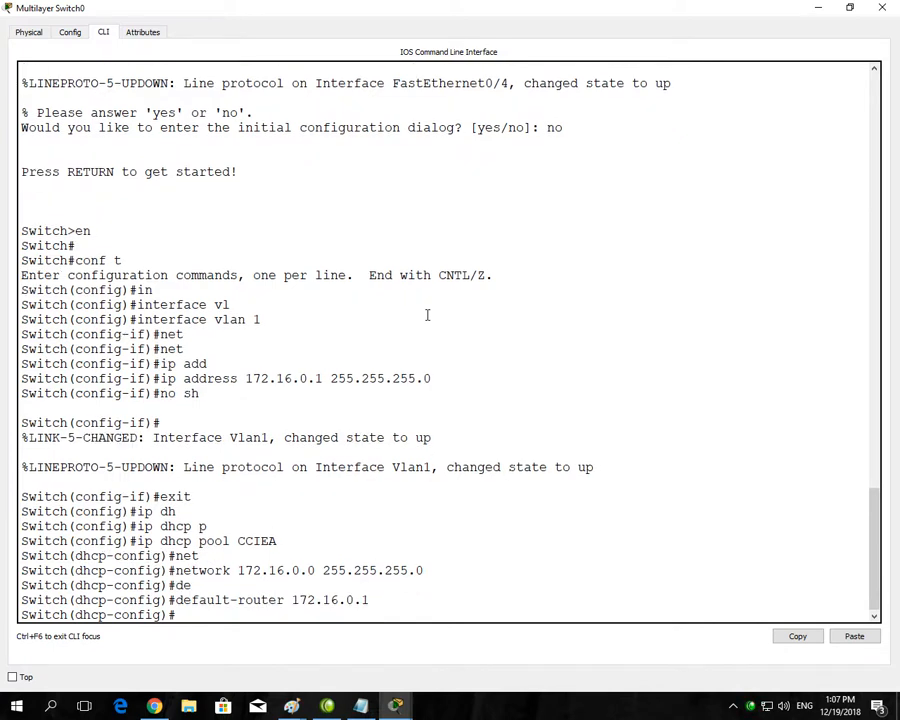
Set the CCIEA pool's DNS server to 172.16.0.2 and leave DHCP pool configuration.
{"action": "type", "text": "dn"}
{"action": "key", "text": "Tab"}
{"action": "type", "text": "172.16.1"}
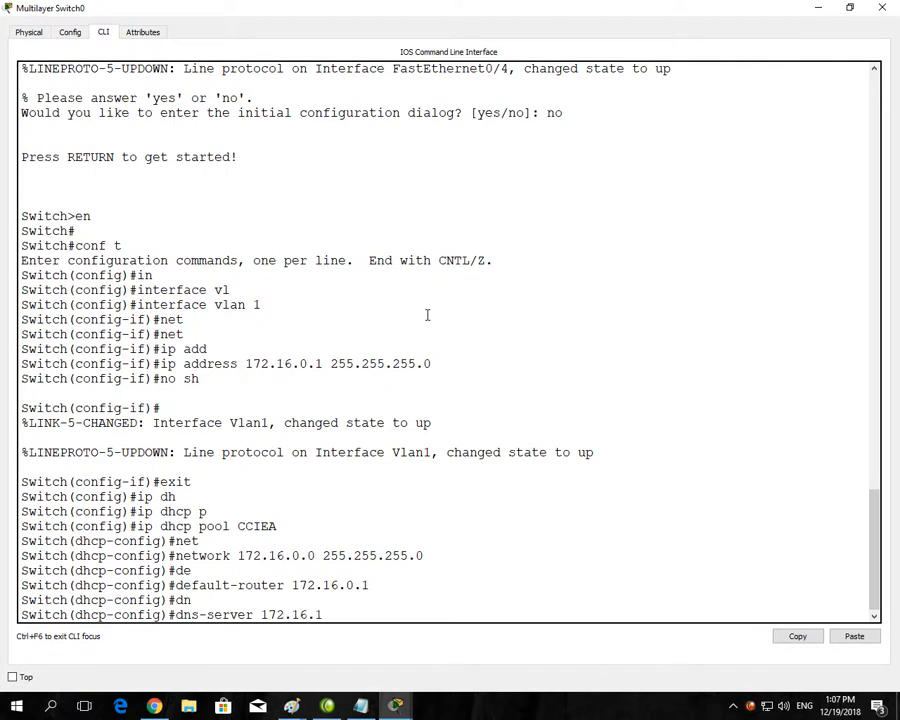
{"action": "key", "text": "BackSpace"}
{"action": "type", "text": "0.2"}
{"action": "key", "text": "Return"}
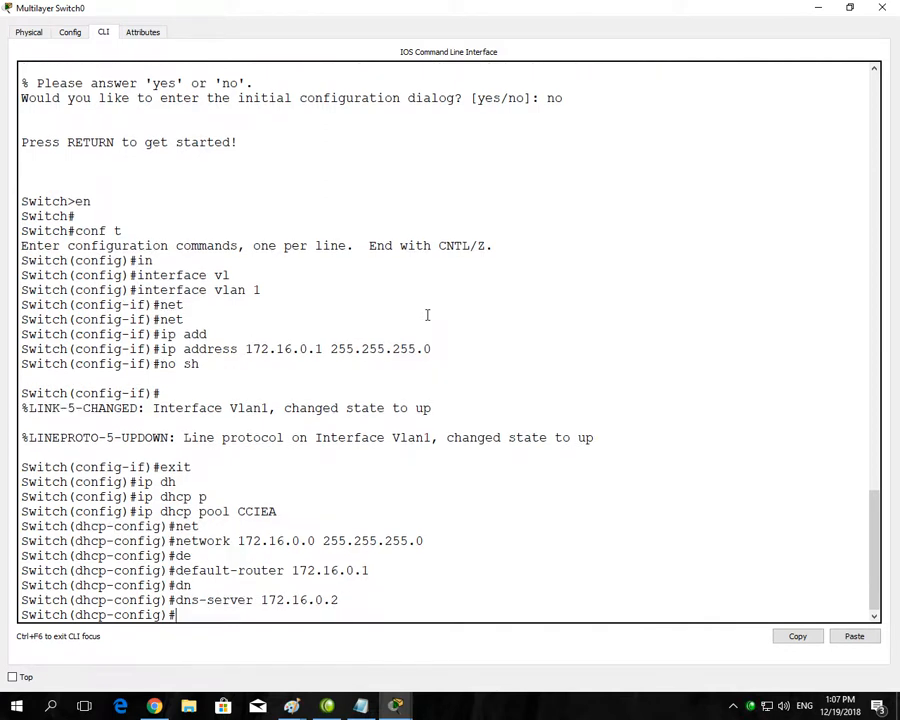
{"action": "type", "text": "exit"}
{"action": "key", "text": "Return"}
Exclude addresses 172.16.0.1 through 172.16.0.2 from DHCP assignment on Multilayer Switch0 and minimize its window.
{"action": "type", "text": "ip dh"}
{"action": "key", "text": "Tab"}
{"action": "type", "text": "ex"}
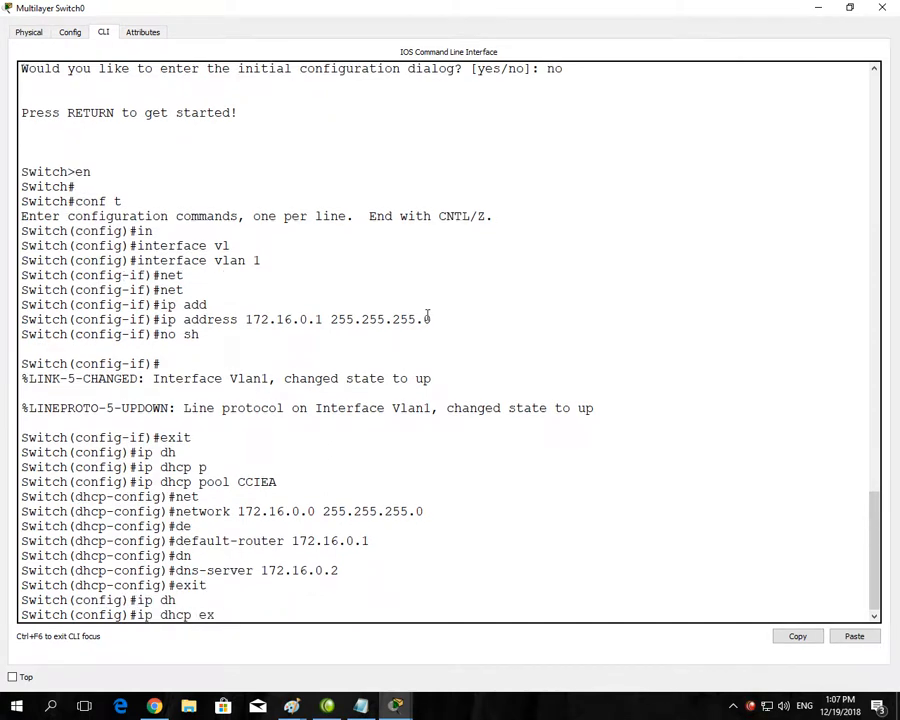
{"action": "key", "text": "Tab"}
{"action": "type", "text": "1"}
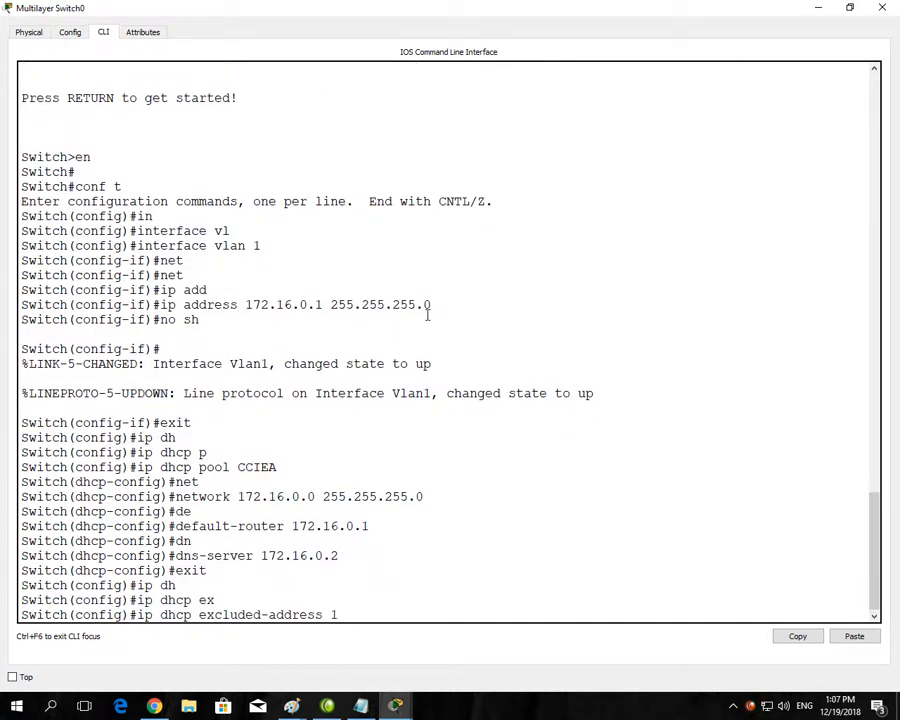
{"action": "type", "text": "72.16.0.1 172.16.0."}
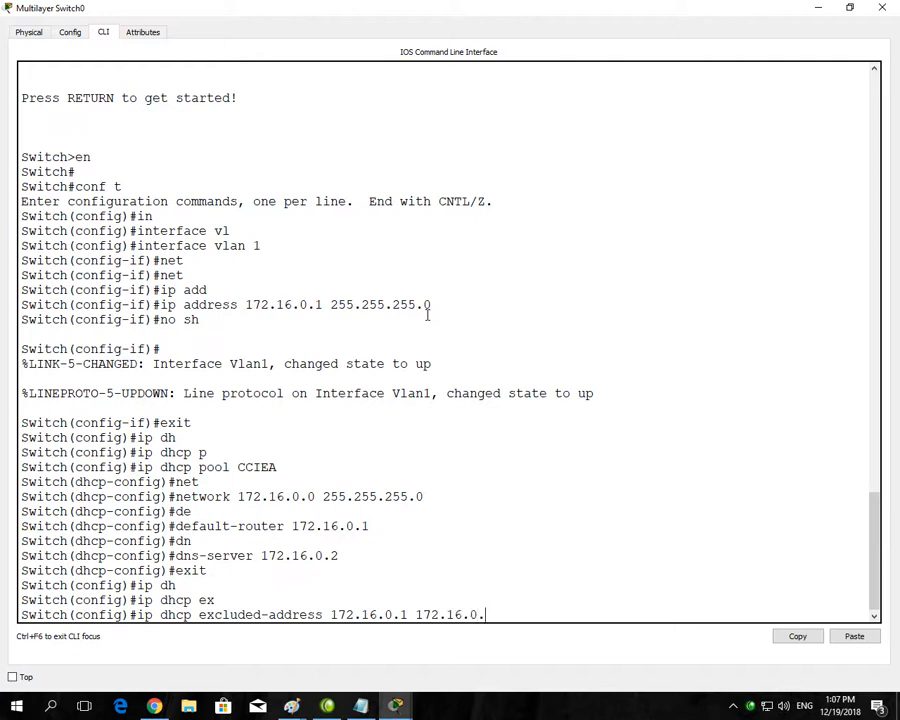
{"action": "type", "text": "2"}
{"action": "key", "text": "Return"}
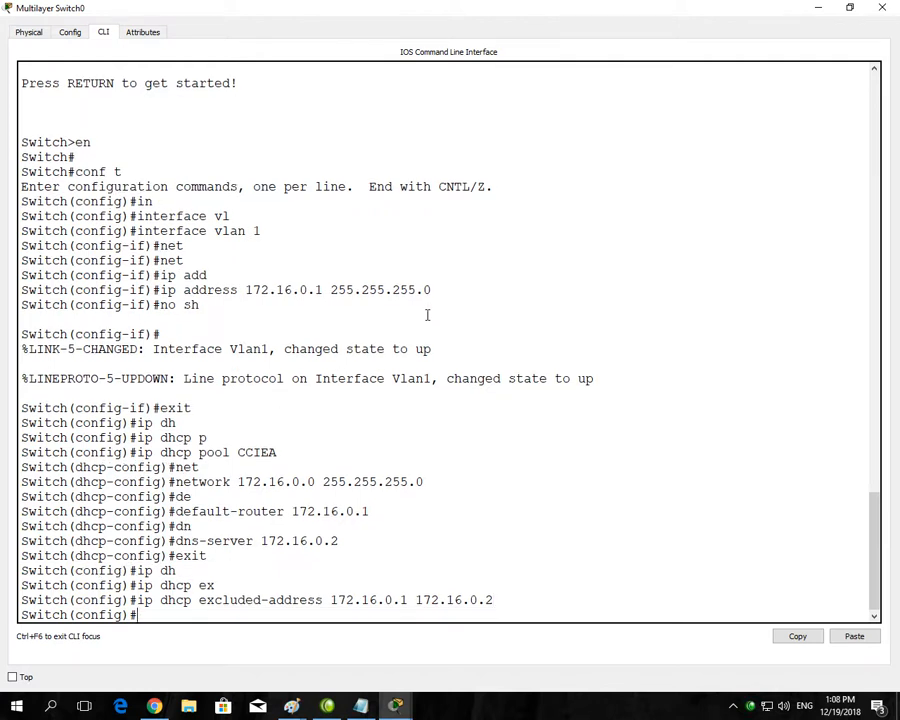
{"action": "left_click", "coordinate": [818, 7]}
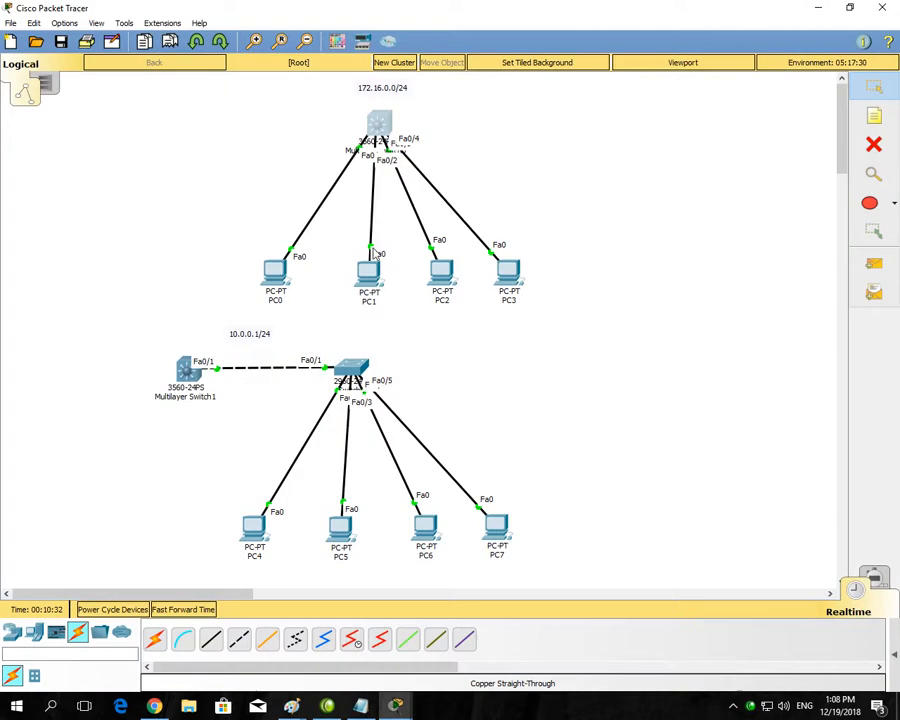
Switch PC0's IPv4 configuration from static to DHCP and close its window.
{"action": "left_click", "coordinate": [277, 281]}
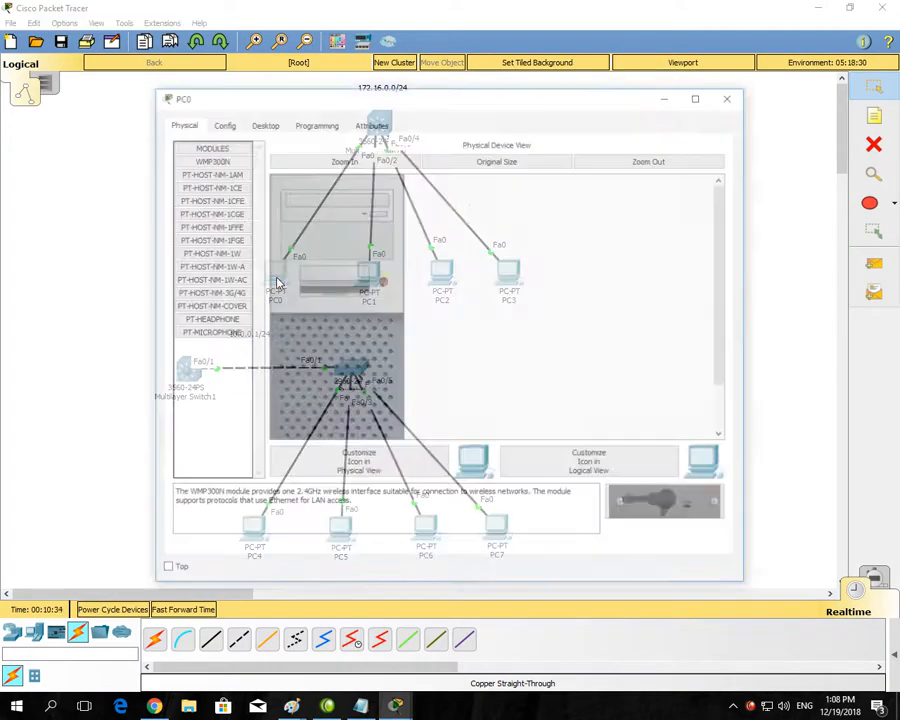
{"action": "left_click", "coordinate": [262, 122]}
{"action": "left_click", "coordinate": [226, 176]}
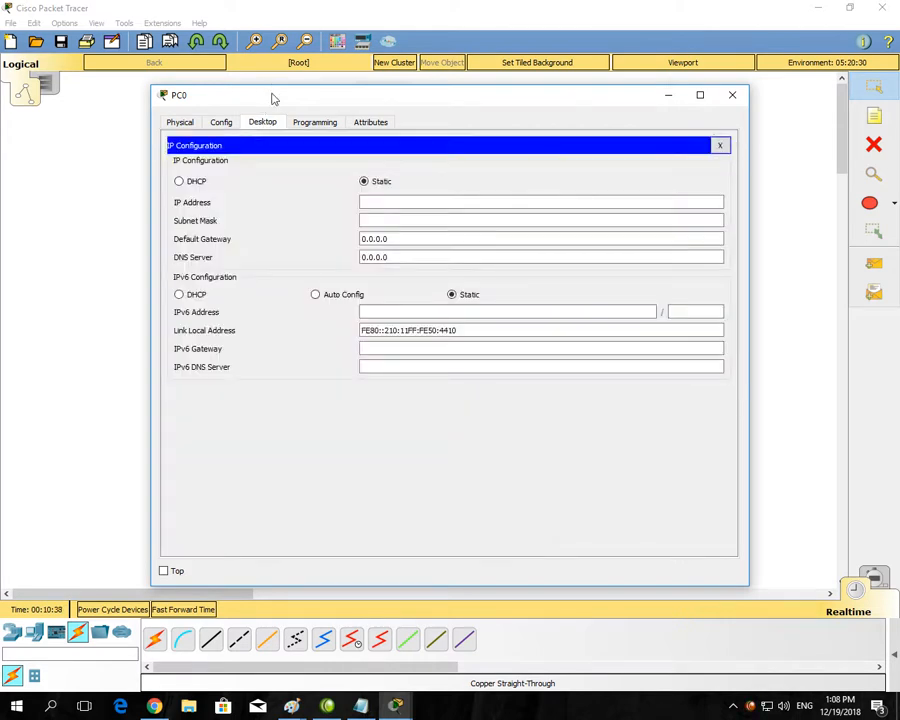
{"action": "double_click", "coordinate": [273, 95]}
{"action": "left_click", "coordinate": [46, 92]}
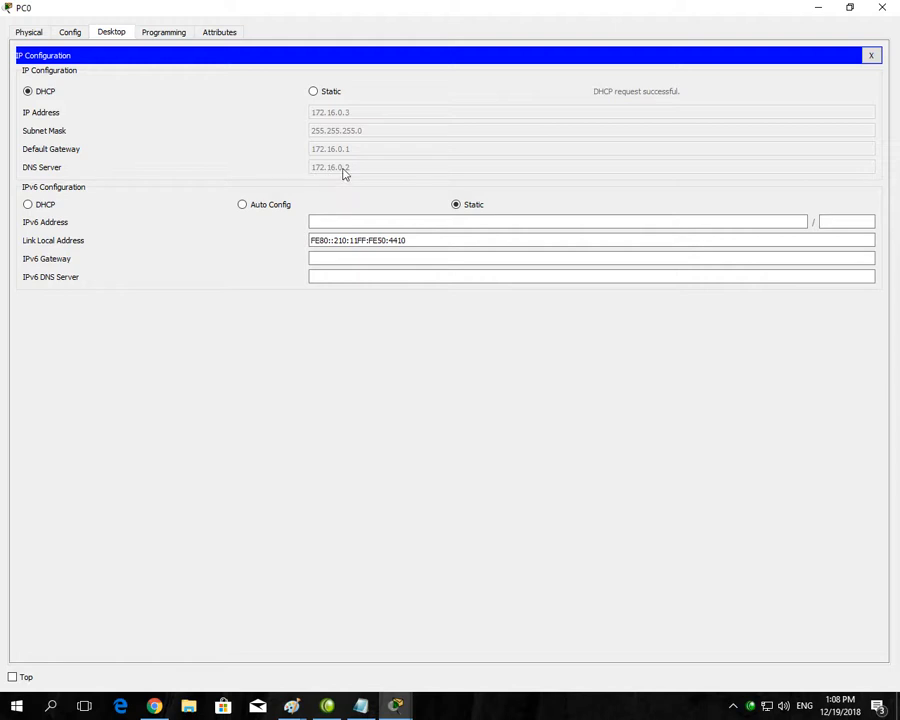
{"action": "left_click", "coordinate": [884, 8]}
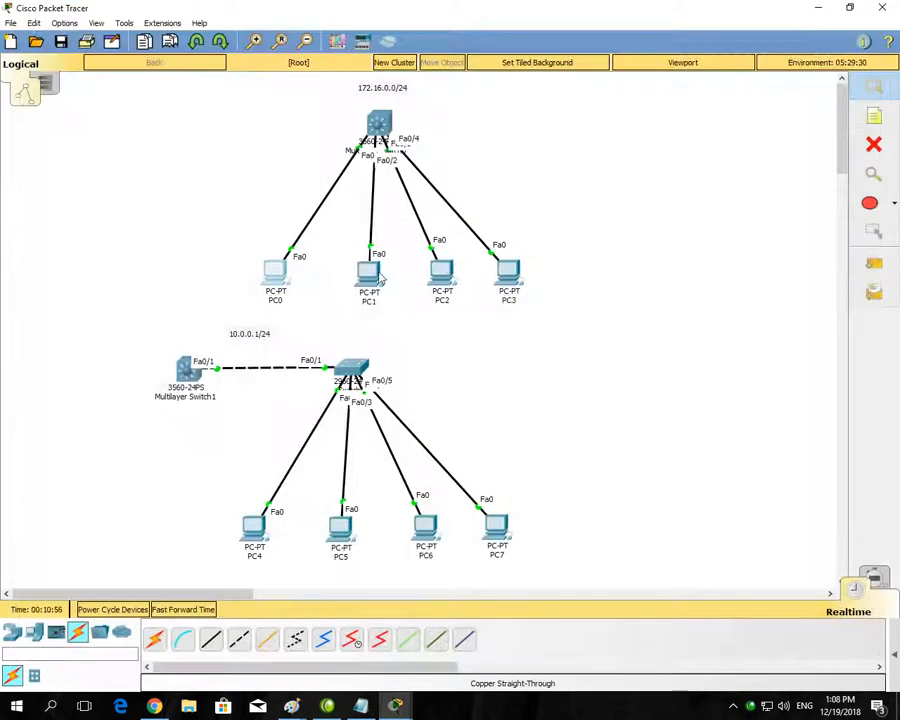
Set PC1's IPv4 configuration to DHCP and close its window.
{"action": "left_click", "coordinate": [372, 280]}
{"action": "left_click", "coordinate": [262, 122]}
{"action": "left_click", "coordinate": [227, 180]}
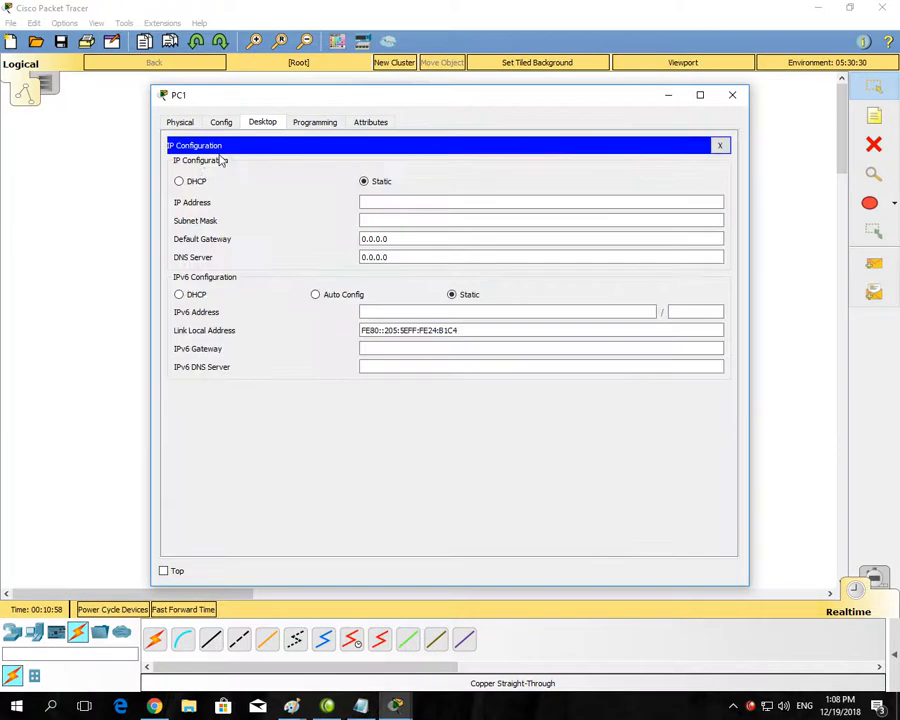
{"action": "left_click", "coordinate": [180, 181]}
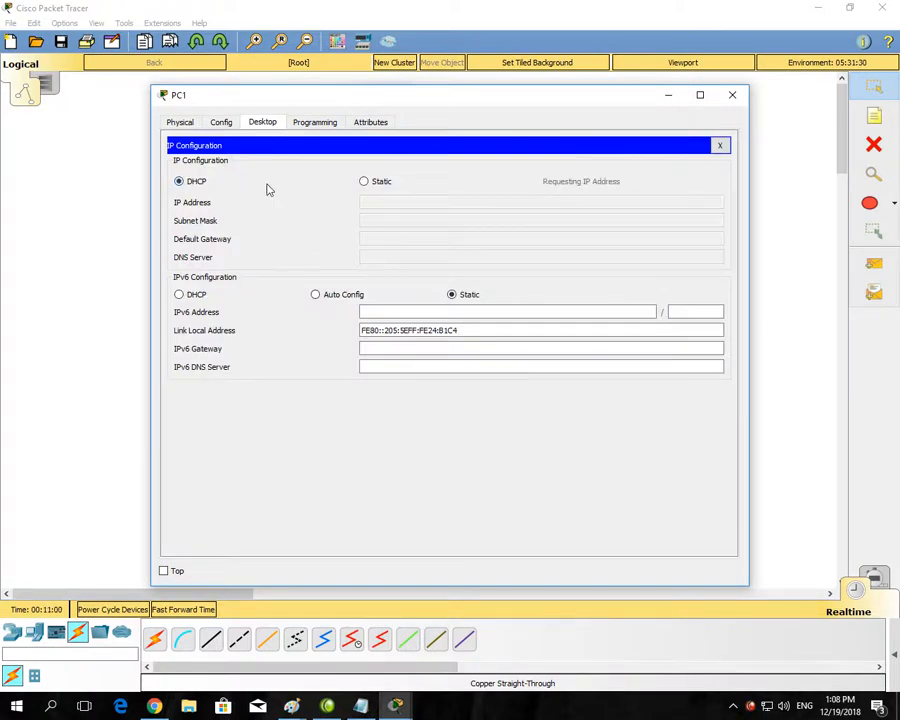
{"action": "left_click", "coordinate": [732, 95]}
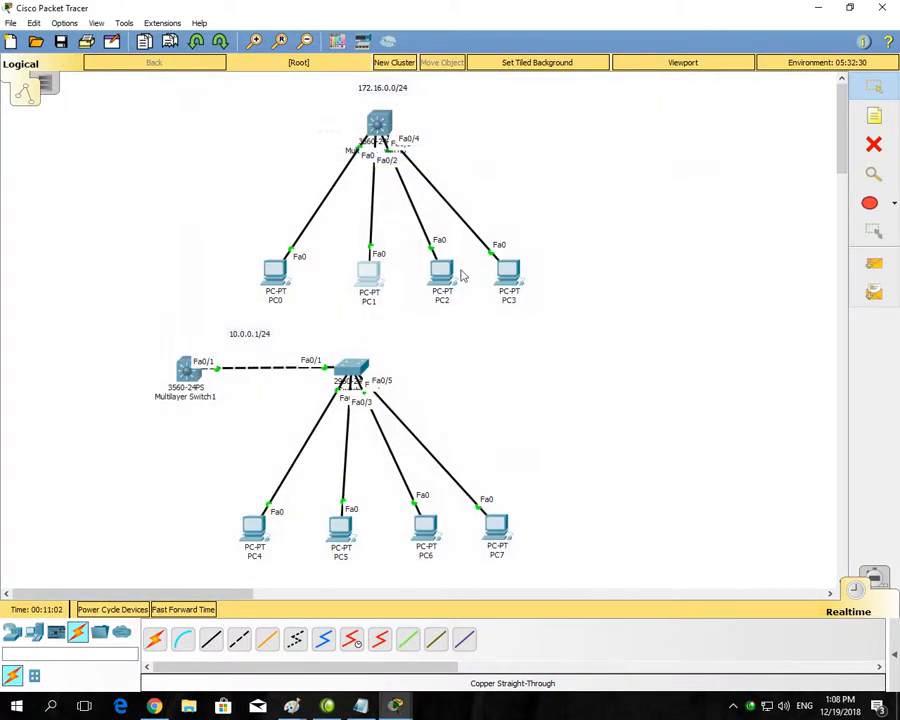
Set PC2's IPv4 configuration to DHCP and close its window.
{"action": "left_click", "coordinate": [443, 272]}
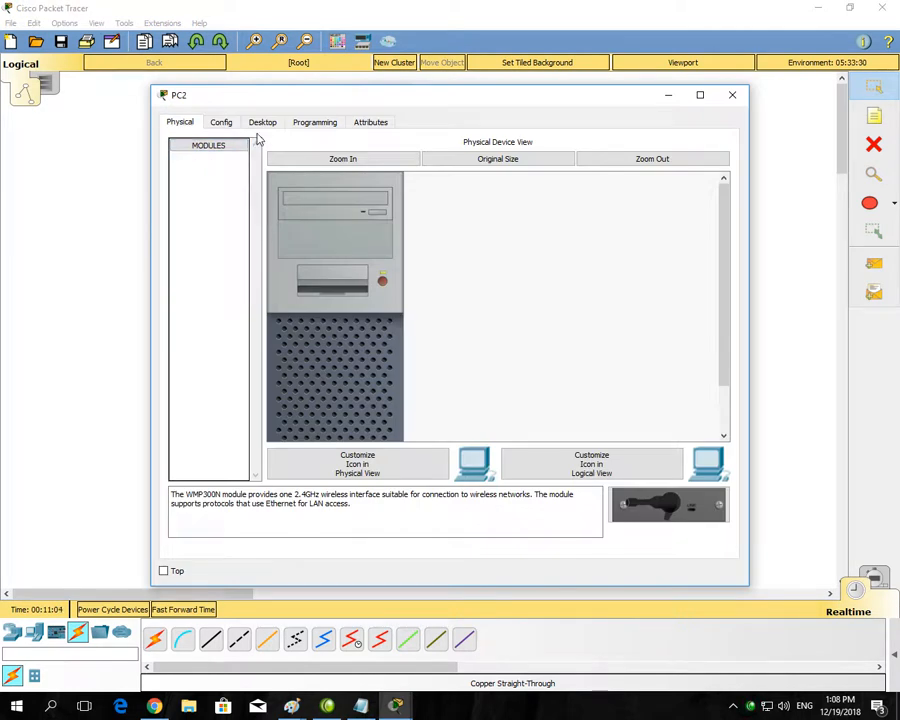
{"action": "left_click", "coordinate": [262, 122]}
{"action": "left_click", "coordinate": [226, 172]}
{"action": "left_click", "coordinate": [192, 181]}
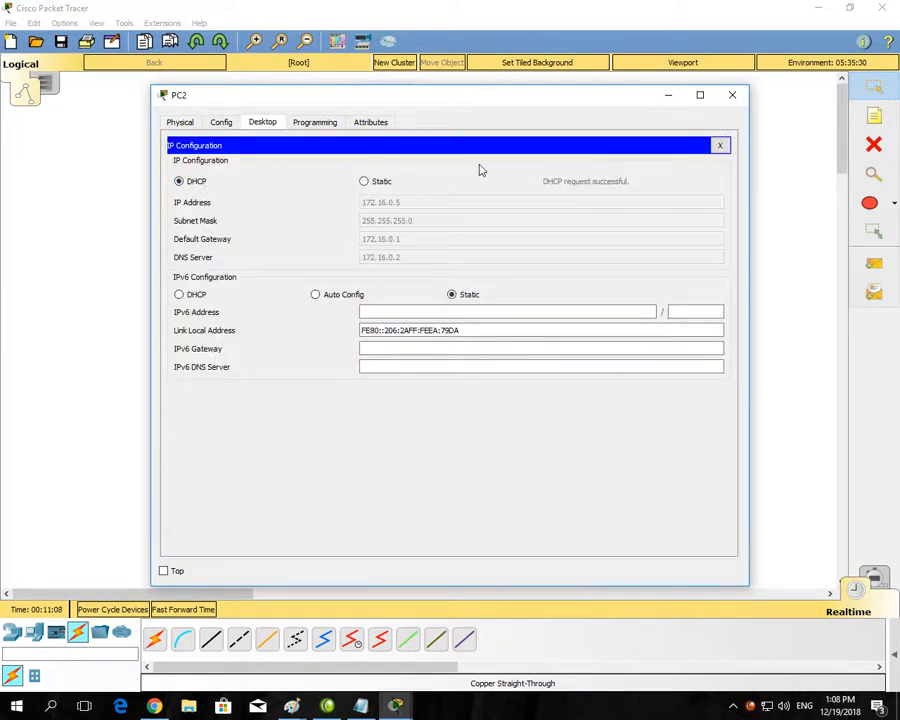
{"action": "left_click", "coordinate": [732, 94]}
Set PC3's IPv4 configuration to DHCP and close its window.
{"action": "left_click", "coordinate": [506, 270]}
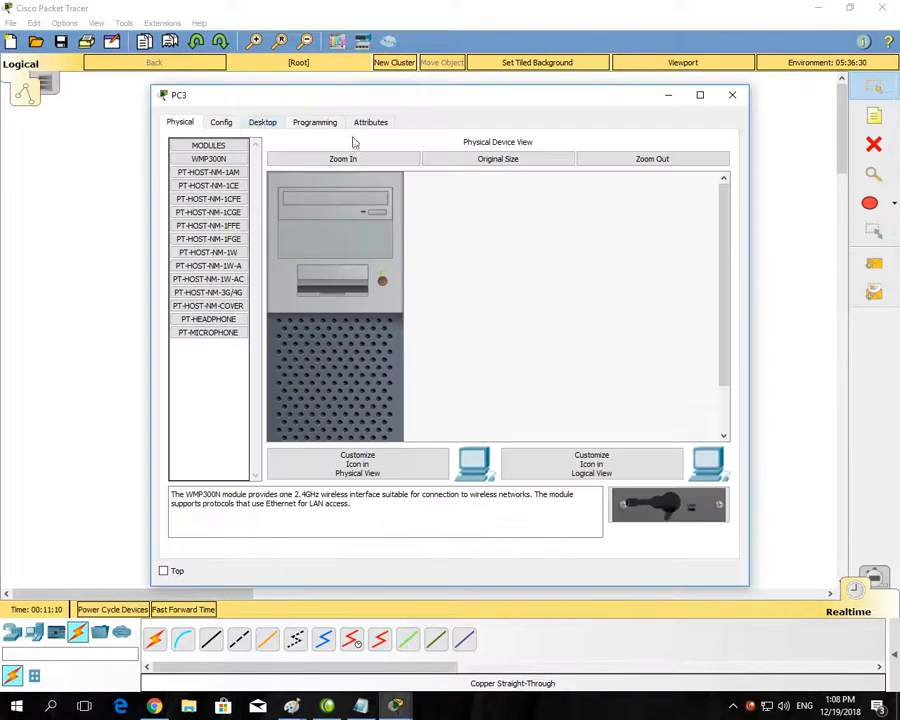
{"action": "left_click", "coordinate": [262, 122]}
{"action": "left_click", "coordinate": [226, 172]}
{"action": "left_click", "coordinate": [190, 181]}
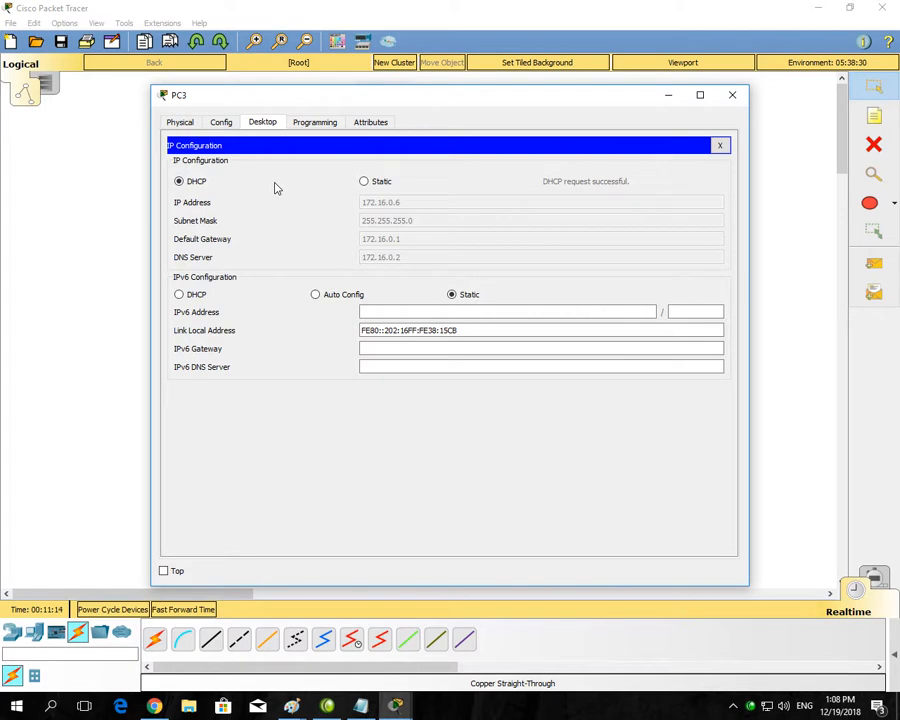
{"action": "left_click", "coordinate": [733, 94]}
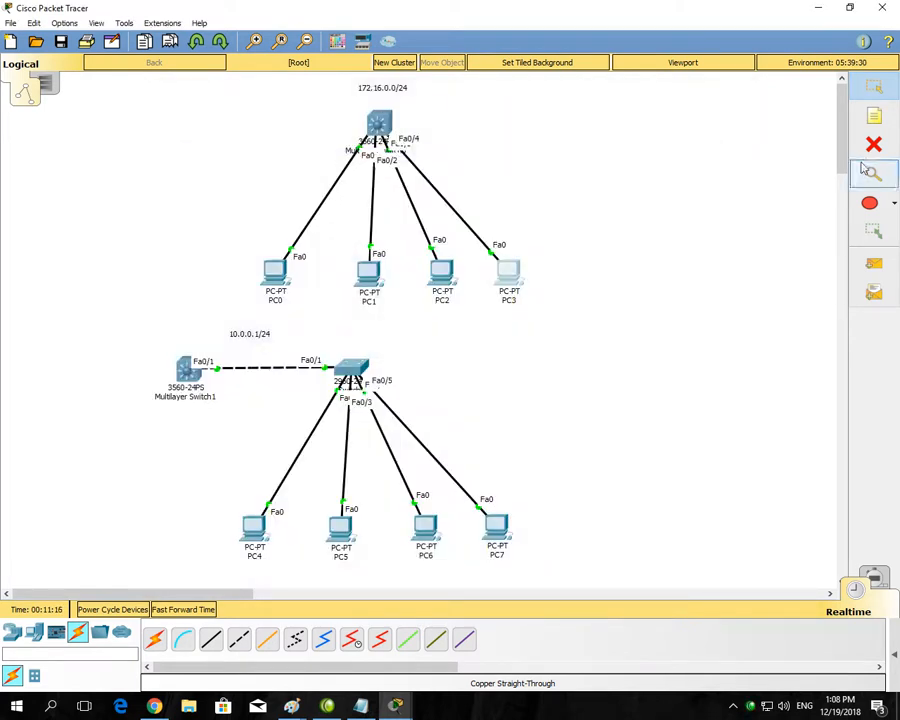
Place the note "How to Configure DHCP in Layer Switch" left of Multilayer Switch0 in the workspace, and minimize the program.
{"action": "left_click", "coordinate": [874, 116]}
{"action": "left_click", "coordinate": [73, 124]}
{"action": "type", "text": "How to Configure "}
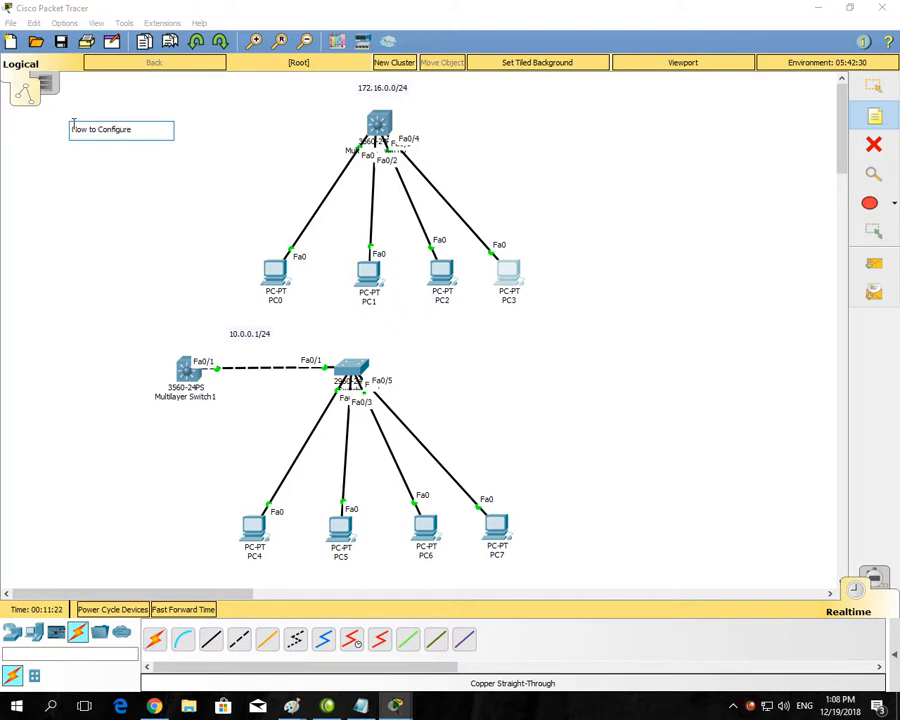
{"action": "type", "text": "DHCP in Layer S"}
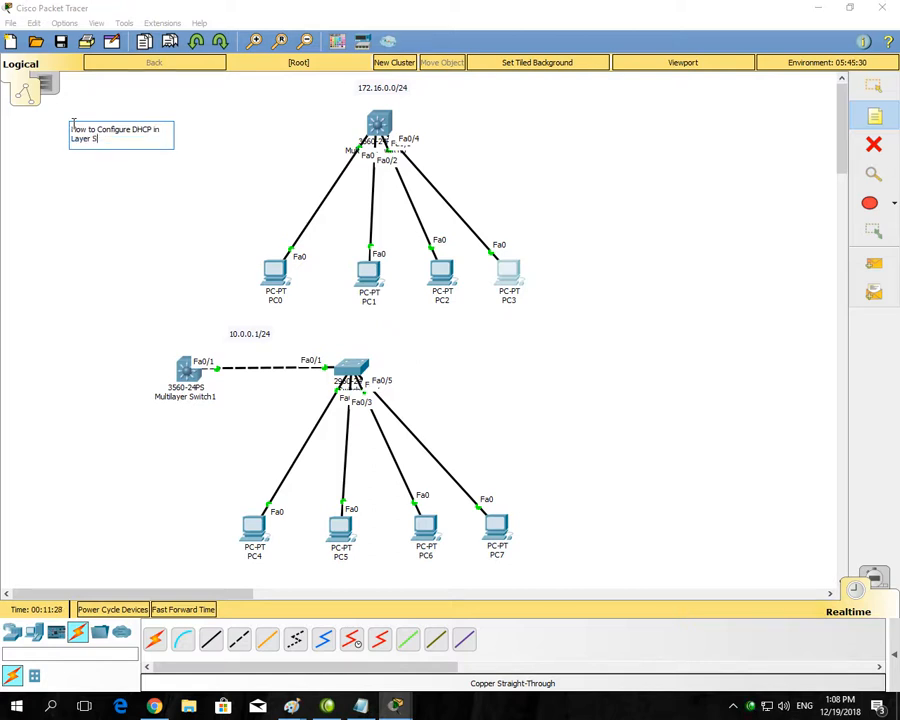
{"action": "type", "text": "witch"}
{"action": "left_click", "coordinate": [160, 243]}
{"action": "left_click", "coordinate": [638, 157]}
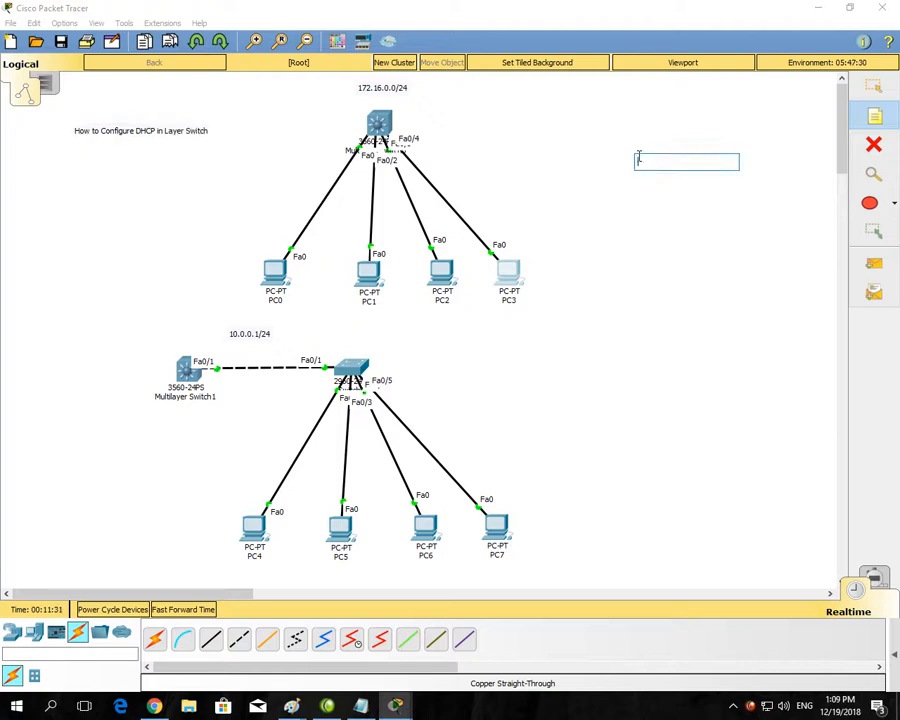
{"action": "left_click", "coordinate": [820, 9]}
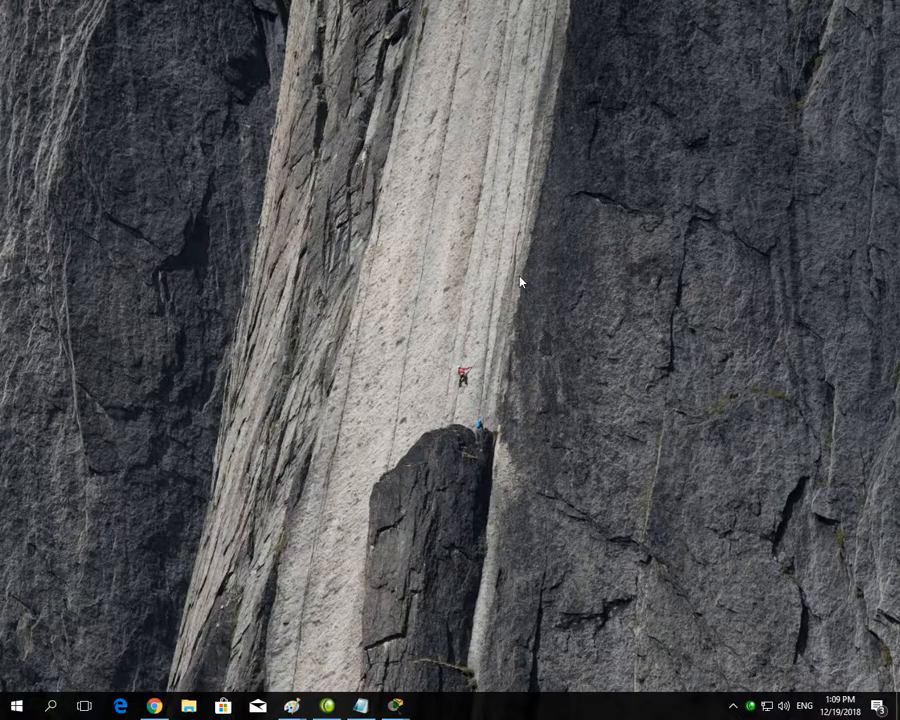